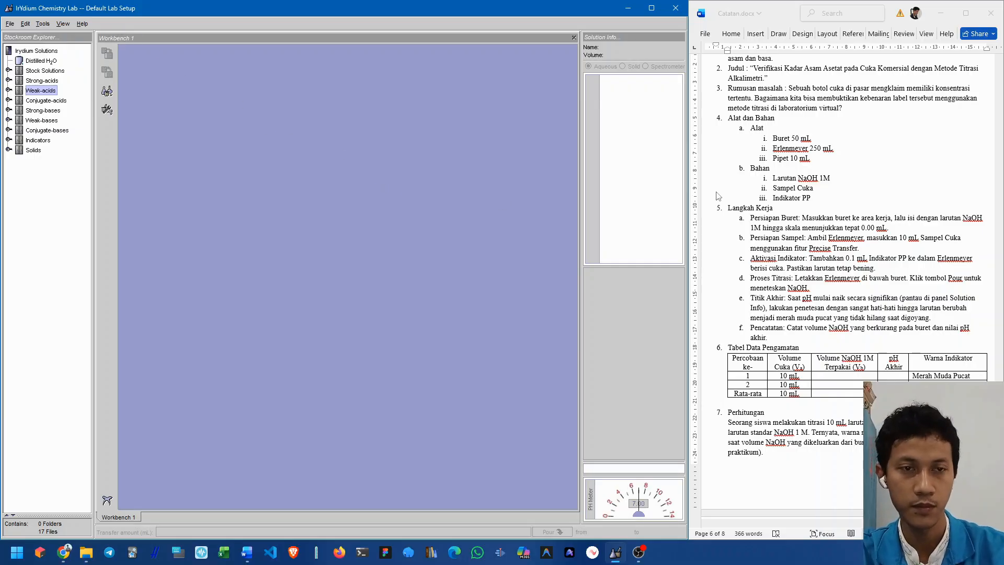
# - Read the "Rencana Tugas 2A praktikum kimia" plan in the Word document Catatan.docx, from the experiment title to the tools and materials
pyautogui.scroll(2, 831, 217)
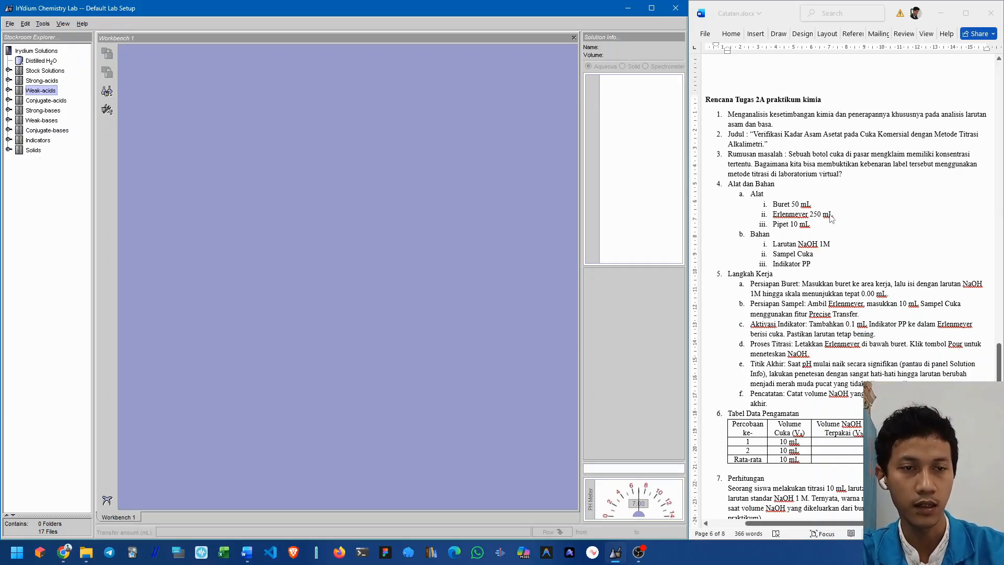
pyautogui.scroll(-1, 831, 219)
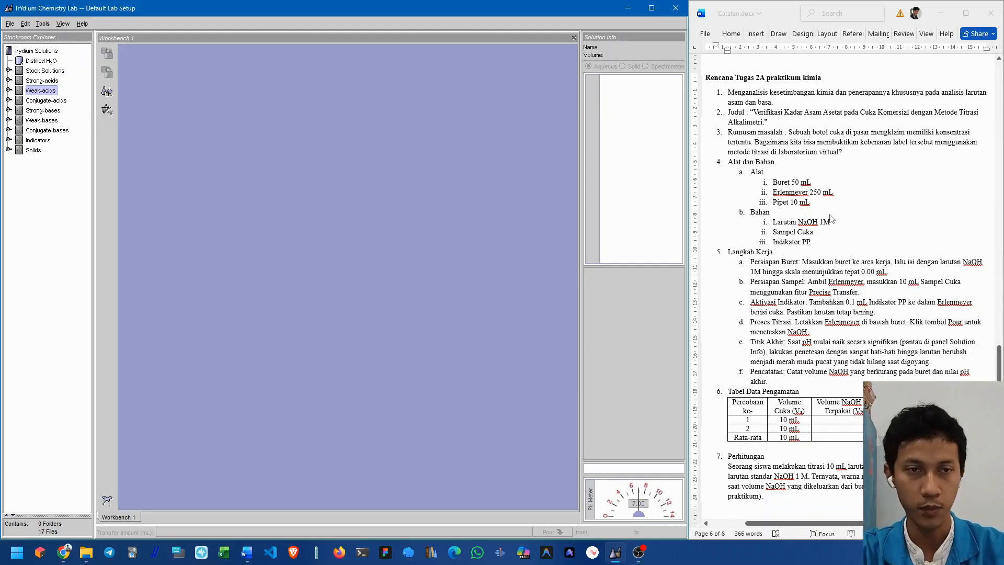
pyautogui.scroll(-1, 830, 218)
pyautogui.click(764, 95)
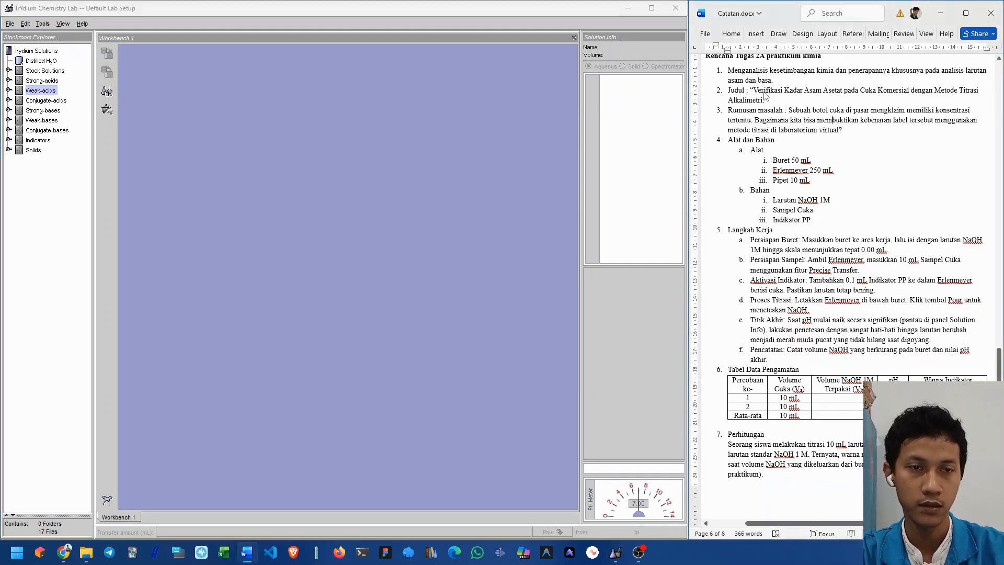
pyautogui.moveTo(753, 91)
pyautogui.mouseDown()
pyautogui.moveTo(978, 91)
pyautogui.moveTo(765, 100)
pyautogui.mouseUp()
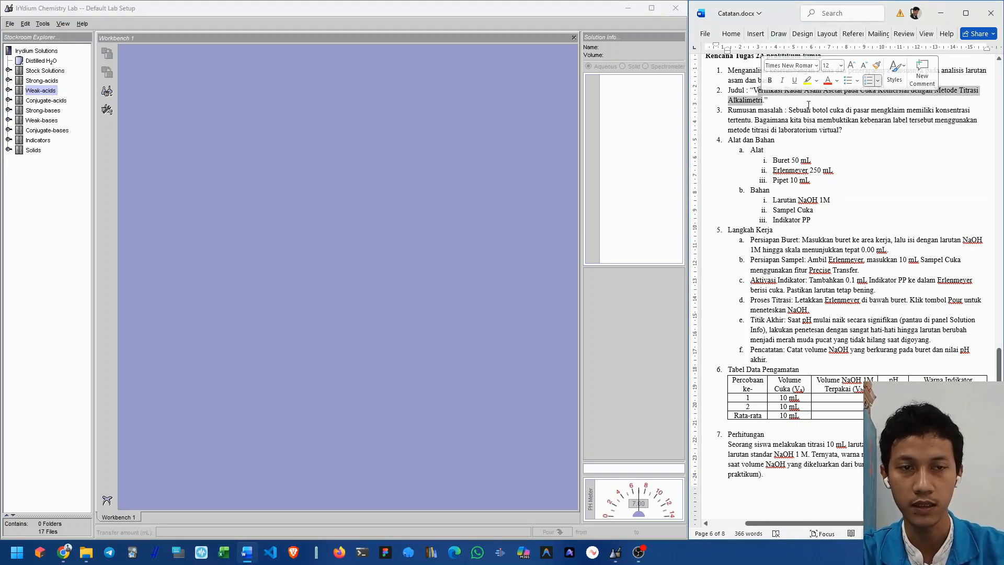
pyautogui.click(421, 117)
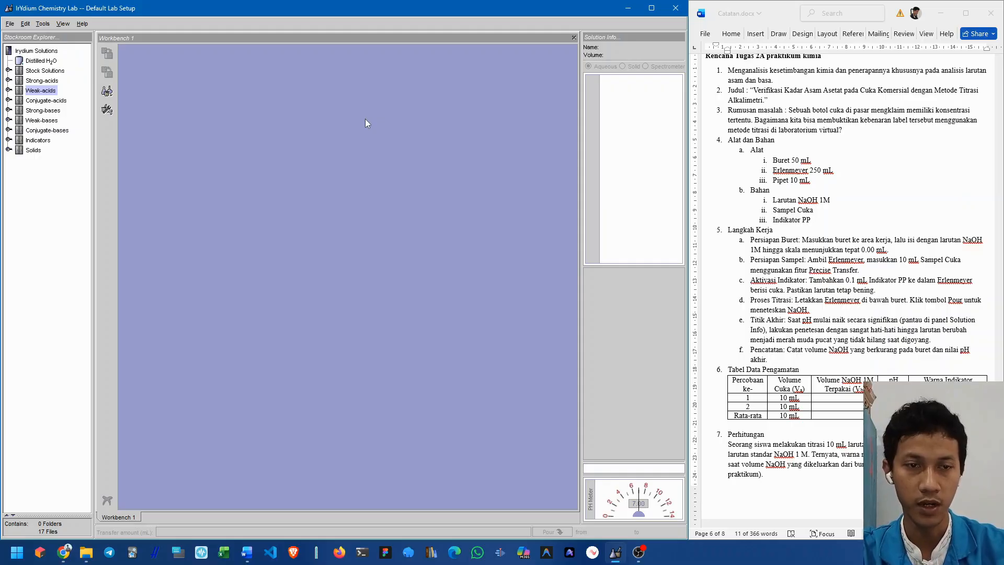
pyautogui.click(826, 160)
pyautogui.scroll(-2, 840, 160)
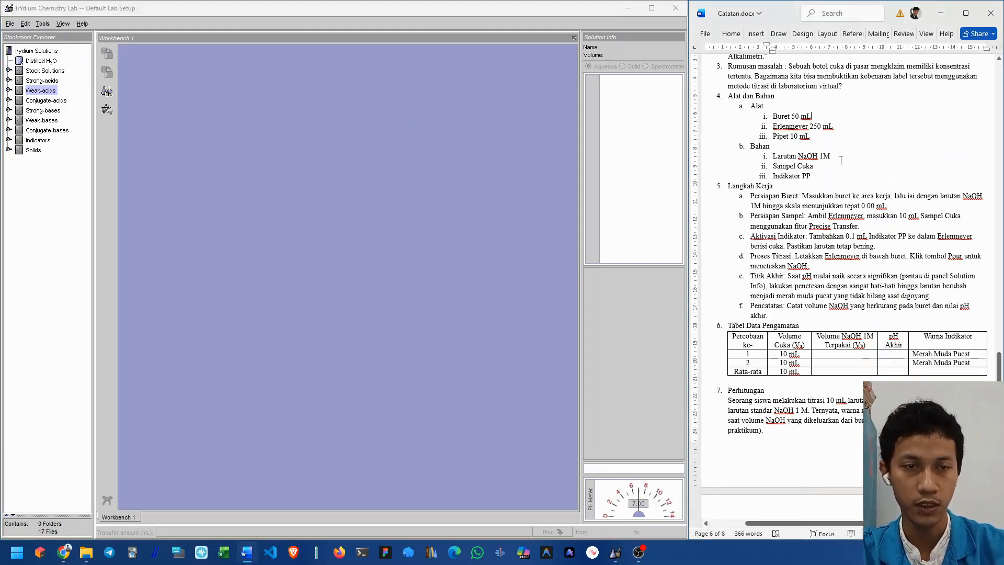
# - Check the first listed tool in the plan and add a 50mL Buret to the IrYdium Chemistry Lab workbench
pyautogui.moveTo(815, 116); pyautogui.dragTo(772, 116)
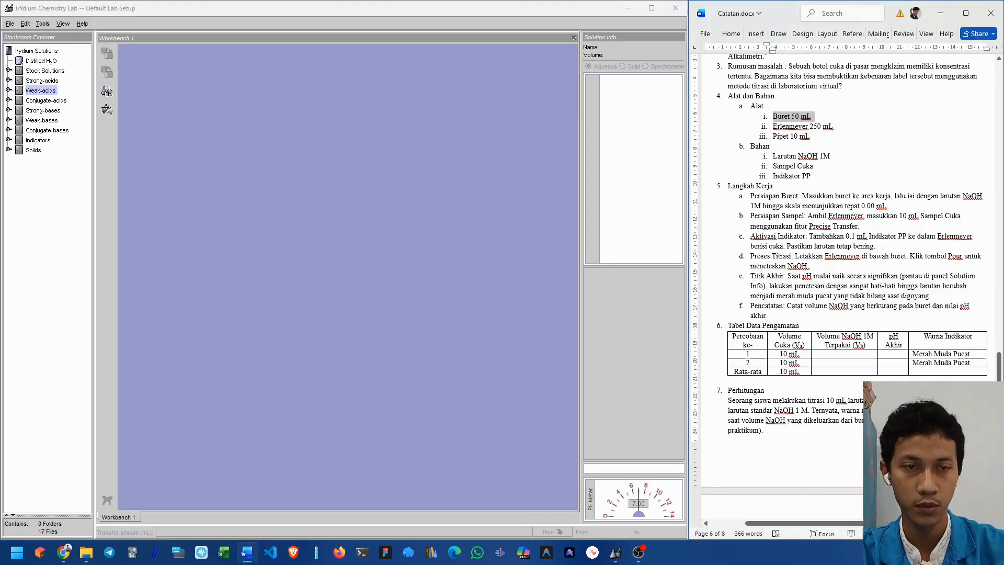
pyautogui.click(815, 116)
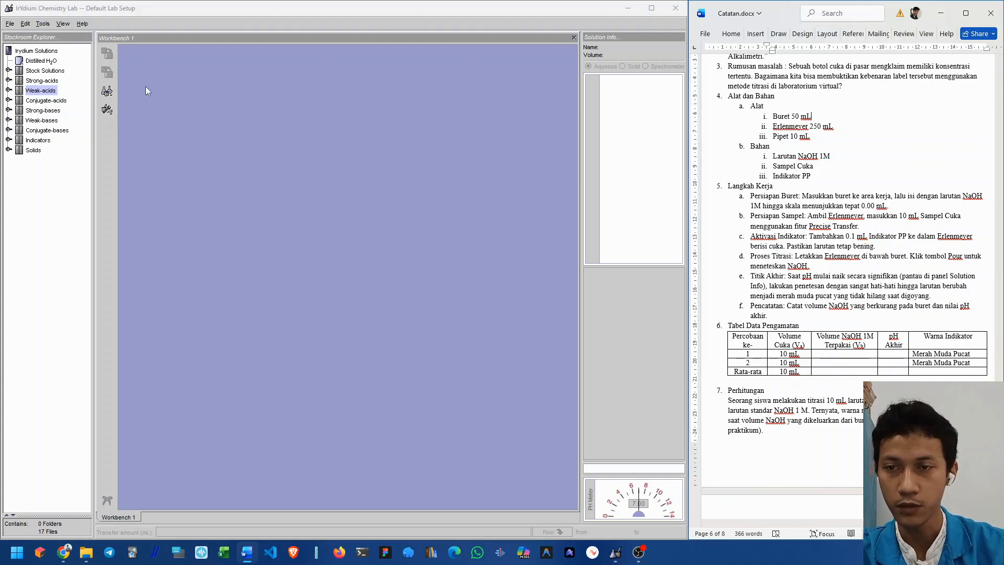
pyautogui.click(109, 92)
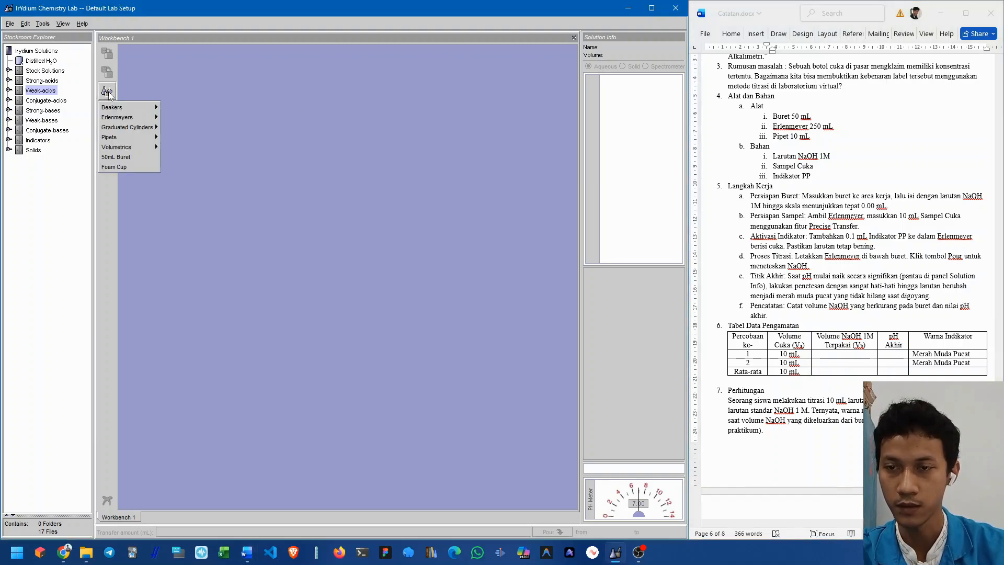
pyautogui.click(124, 158)
pyautogui.moveTo(136, 116); pyautogui.dragTo(137, 123)
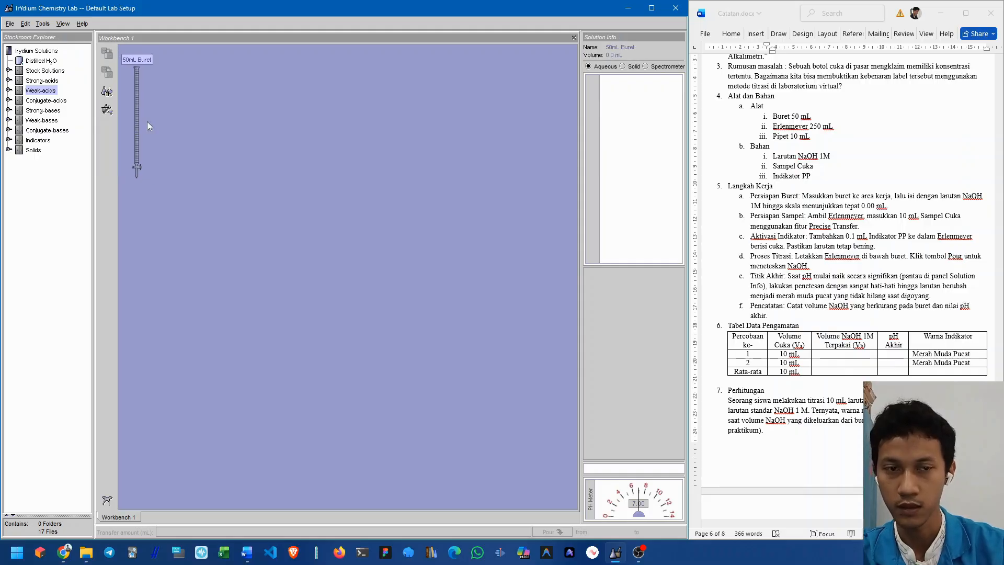
# - Check the second listed tool in the plan and place a 250mL Erlenmeyer Flask beside the buret's lower half
pyautogui.click(836, 138)
pyautogui.moveTo(836, 127); pyautogui.dragTo(771, 130)
pyautogui.click(777, 126)
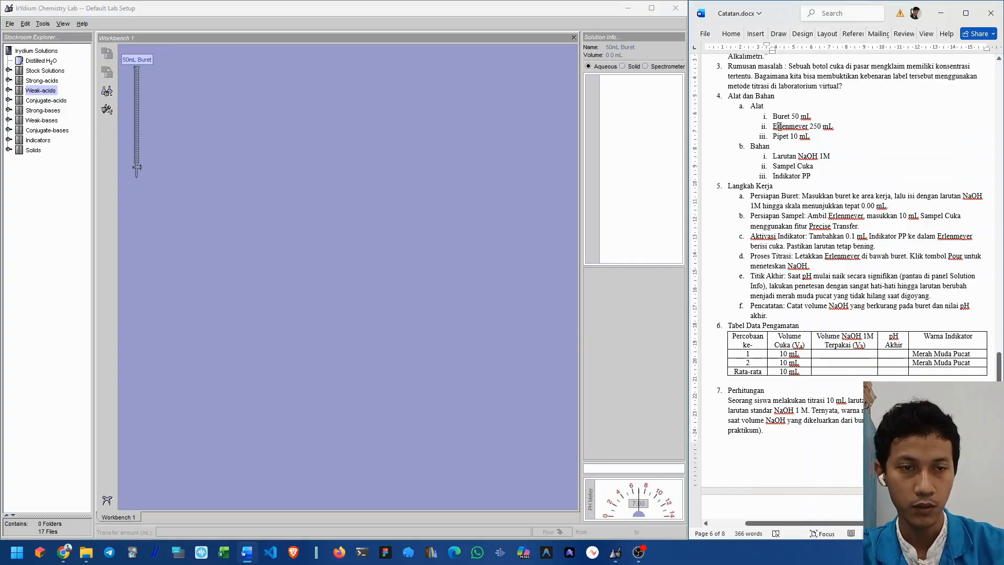
pyautogui.click(107, 92)
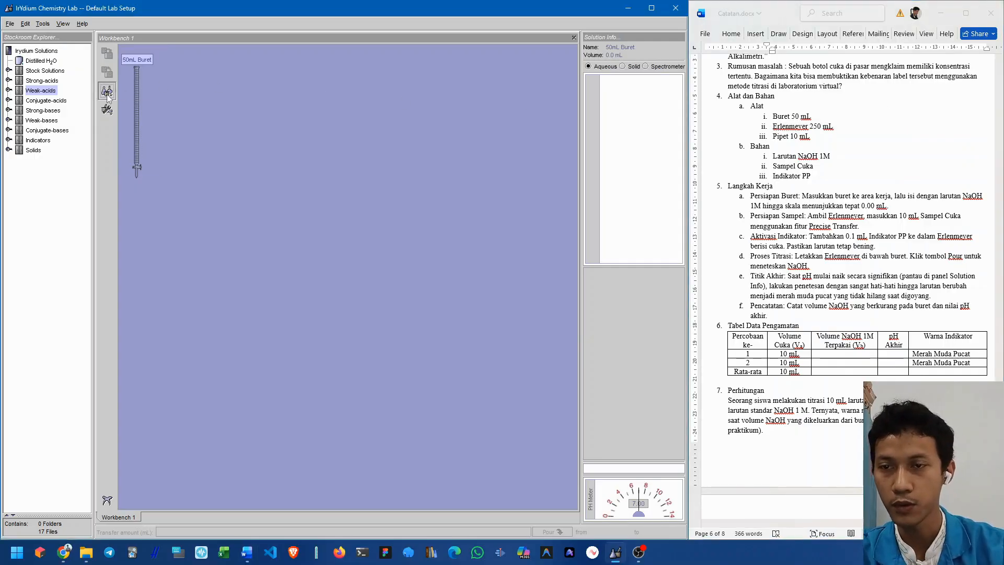
pyautogui.moveTo(124, 115)
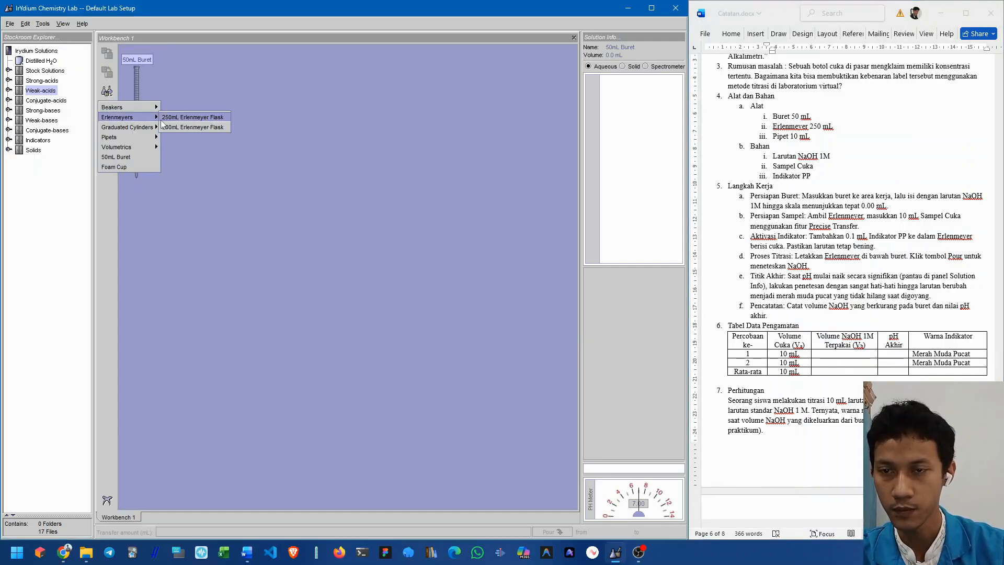
pyautogui.click(192, 118)
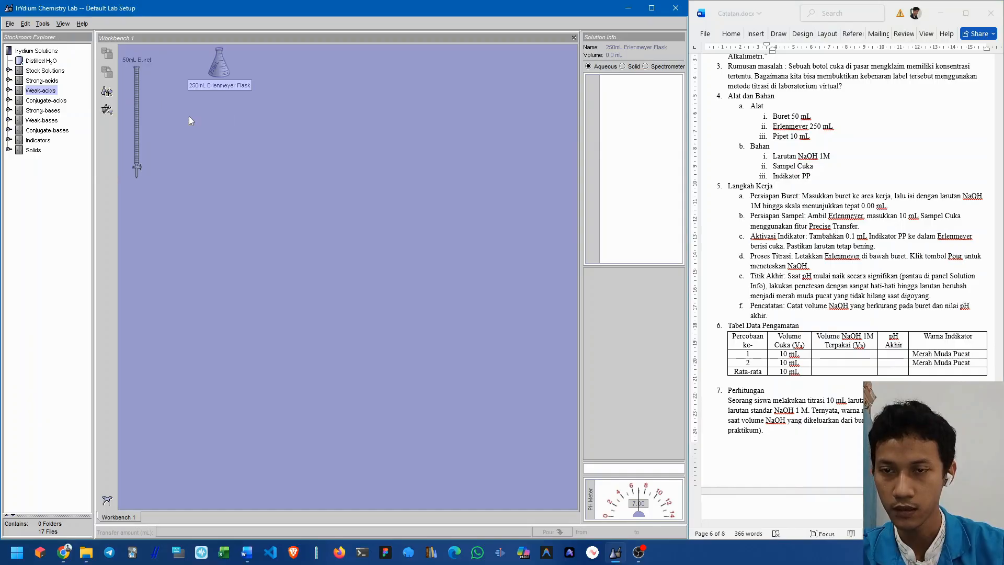
pyautogui.moveTo(226, 79); pyautogui.dragTo(191, 152)
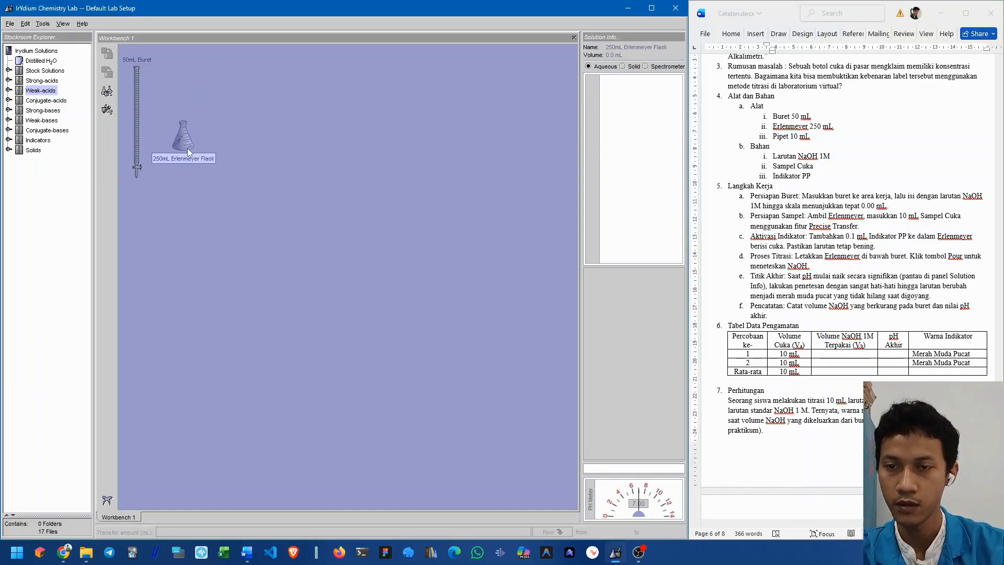
pyautogui.click(243, 134)
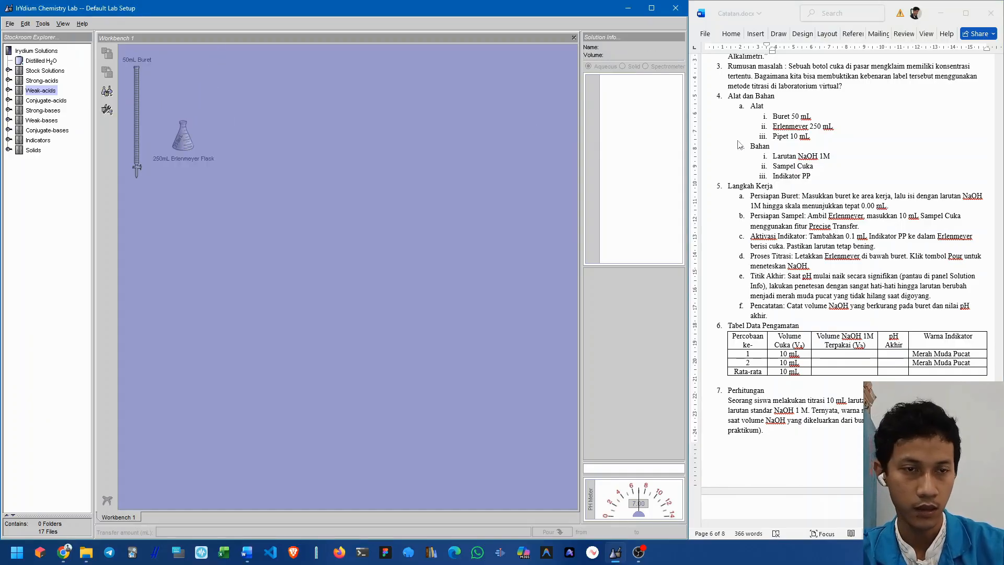
# - Check the third listed tool in the plan and place a 10mL Pipet to the right of the empty Erlenmeyer flask
pyautogui.click(781, 140)
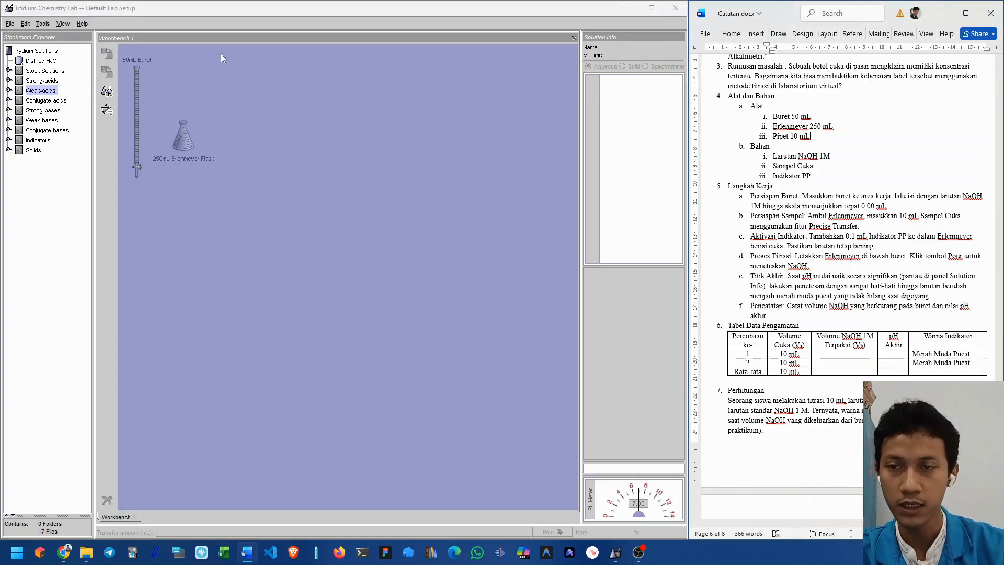
pyautogui.click(108, 91)
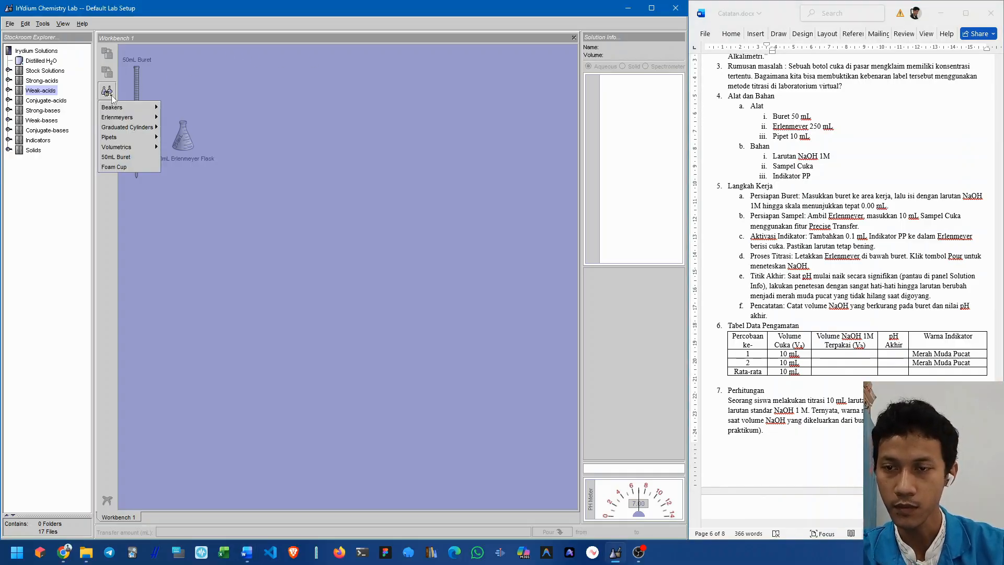
pyautogui.moveTo(133, 137)
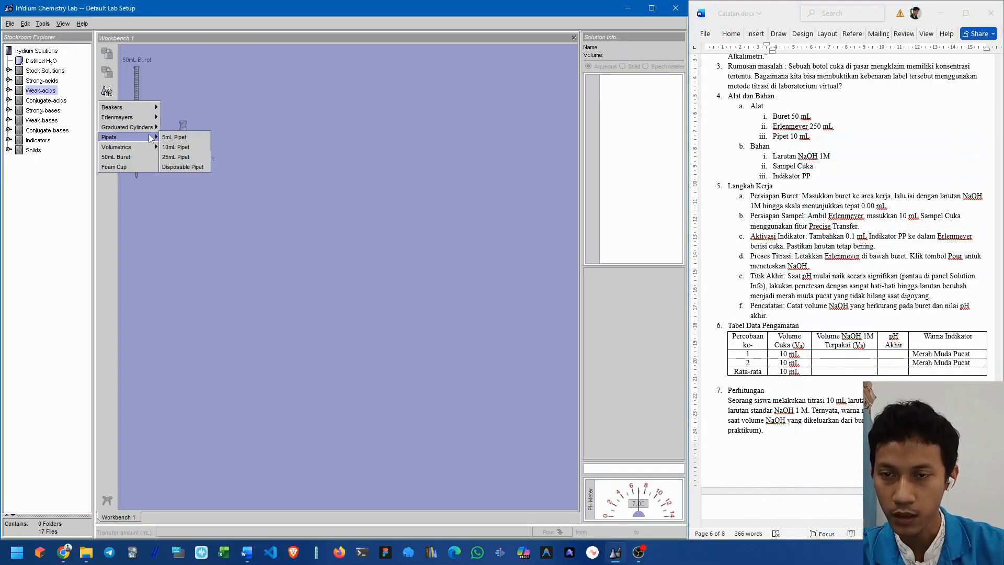
pyautogui.click(191, 148)
pyautogui.moveTo(173, 92); pyautogui.dragTo(233, 139)
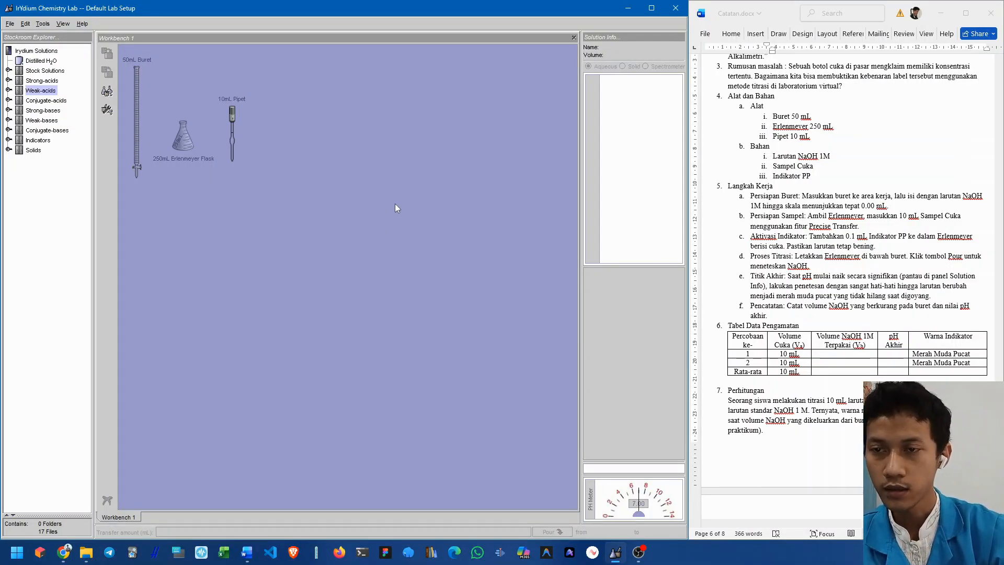
# - Check the NaOH entry in the materials list and place a 1M NaOH solution from the strong bases to the right of the pipet
pyautogui.click(832, 154)
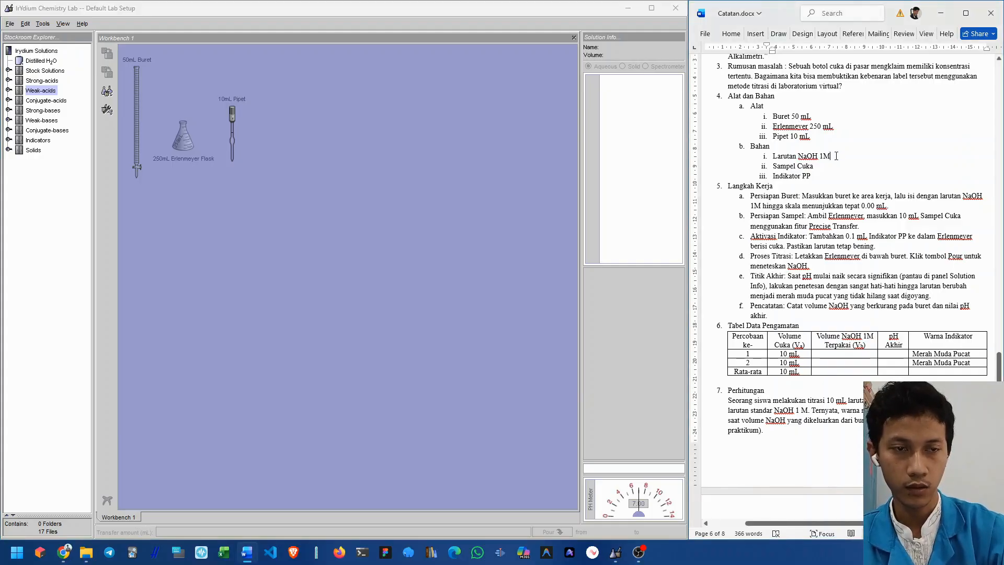
pyautogui.moveTo(835, 156); pyautogui.dragTo(773, 156)
pyautogui.click(789, 157)
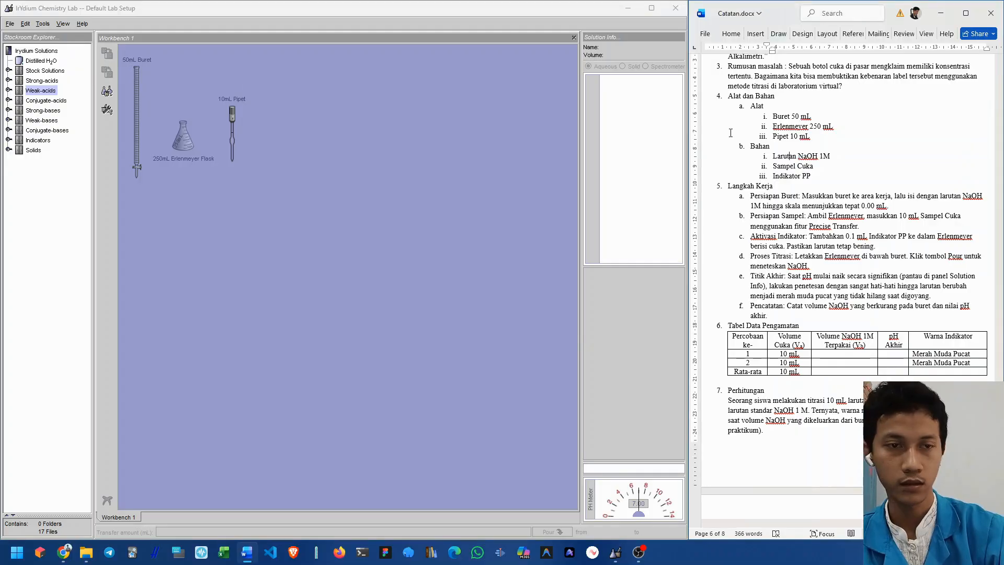
pyautogui.doubleClick(808, 155)
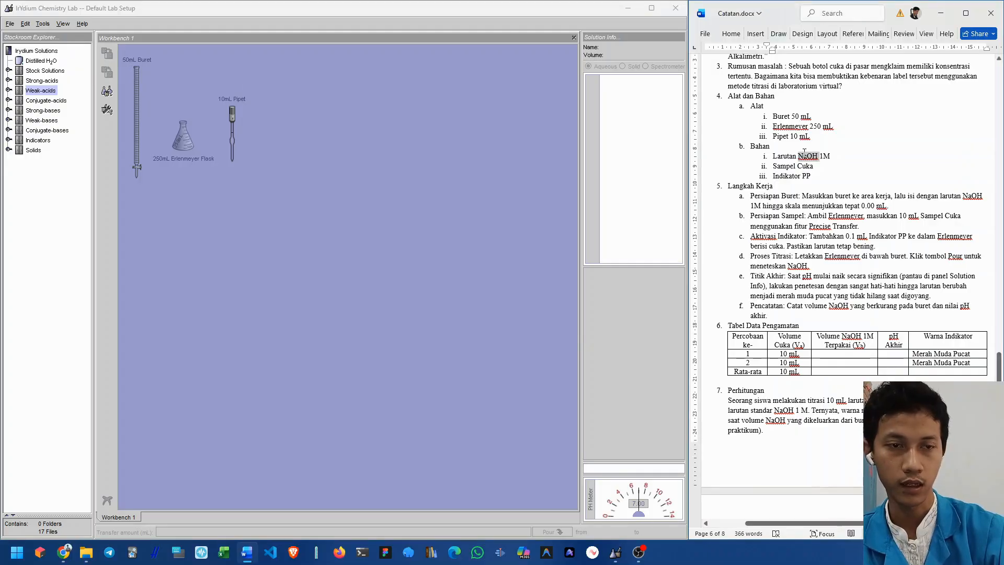
pyautogui.click(382, 106)
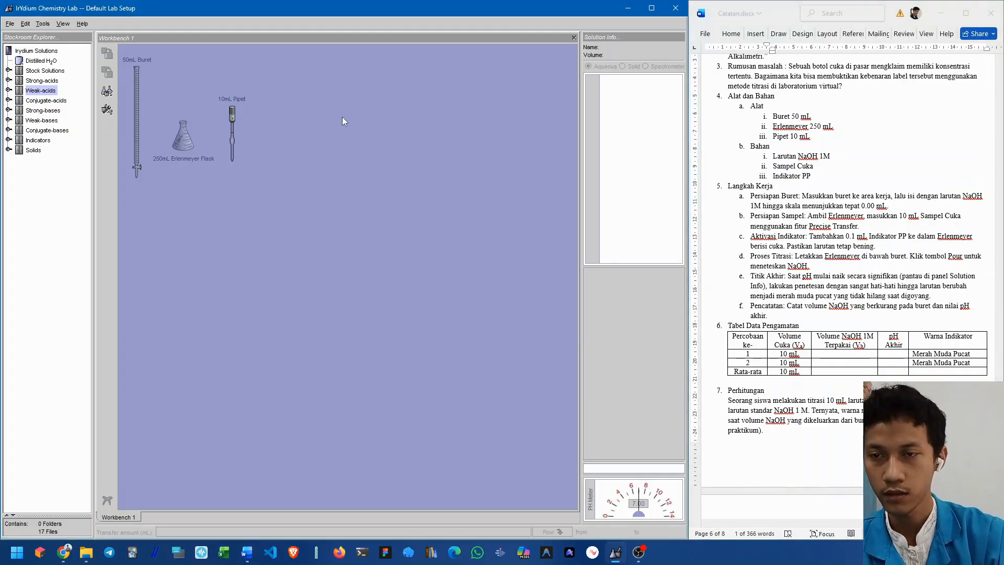
pyautogui.click(42, 81)
pyautogui.click(41, 110)
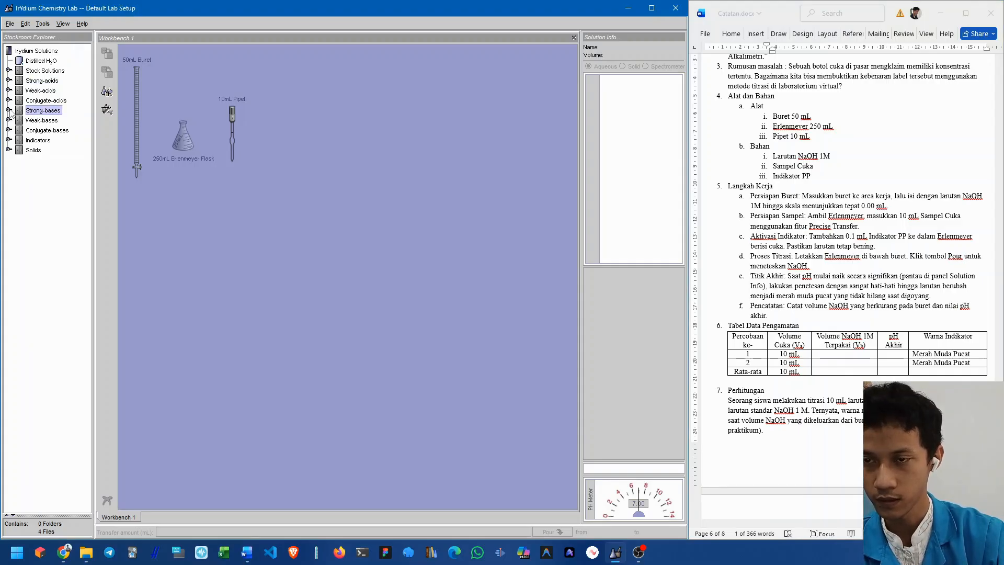
pyautogui.click(8, 110)
pyautogui.click(47, 121)
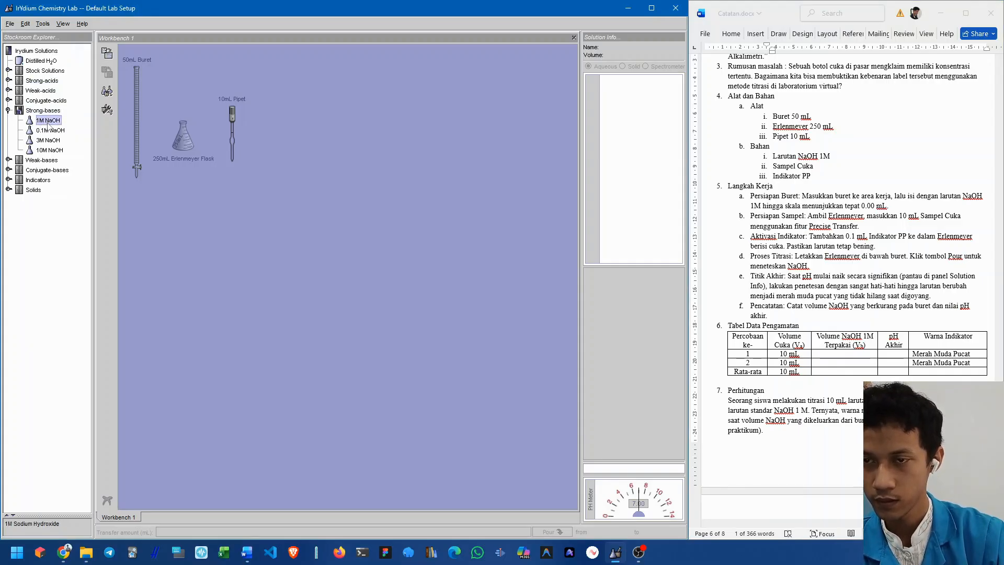
pyautogui.moveTo(47, 125); pyautogui.dragTo(321, 148)
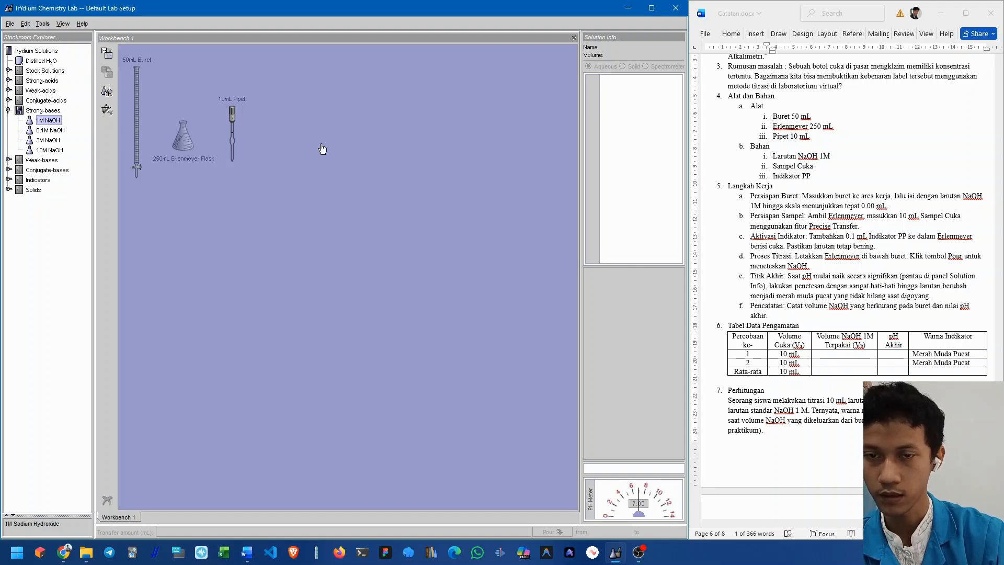
pyautogui.moveTo(181, 79); pyautogui.dragTo(318, 142)
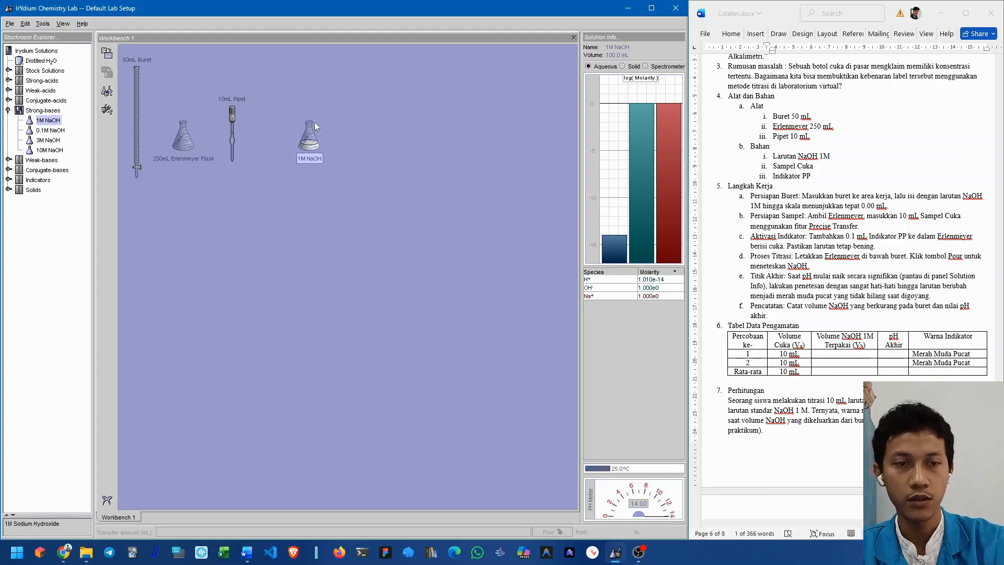
# - Collapse the strong bases and place a 1M CH3COOH solution from the weak acids to the right of the NaOH flask
pyautogui.click(8, 110)
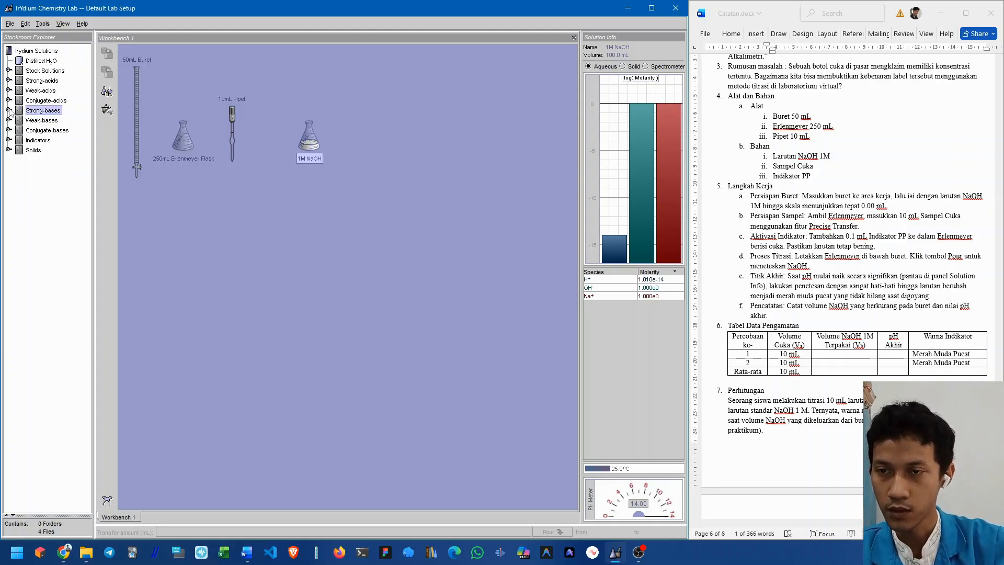
pyautogui.click(48, 103)
pyautogui.click(39, 91)
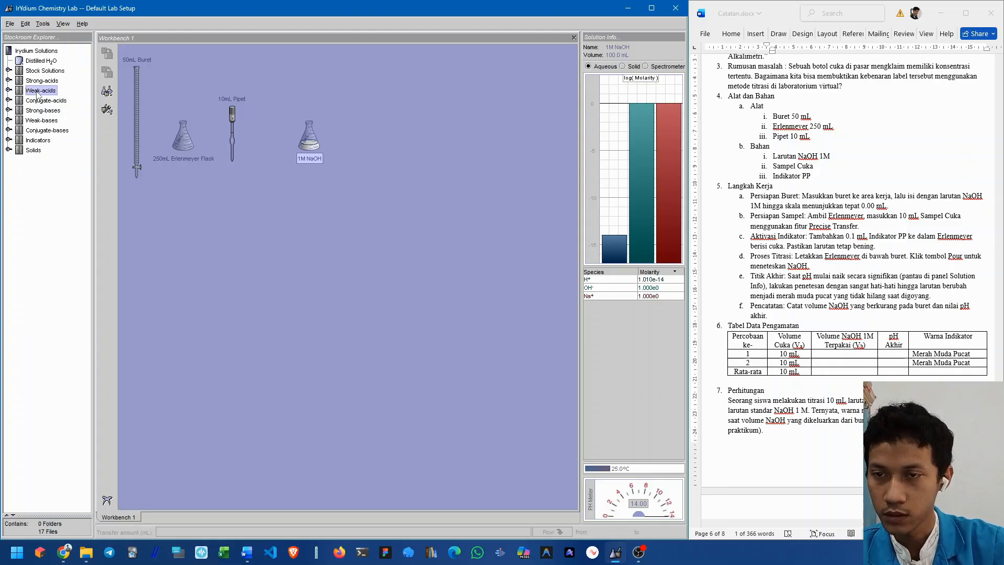
pyautogui.click(9, 90)
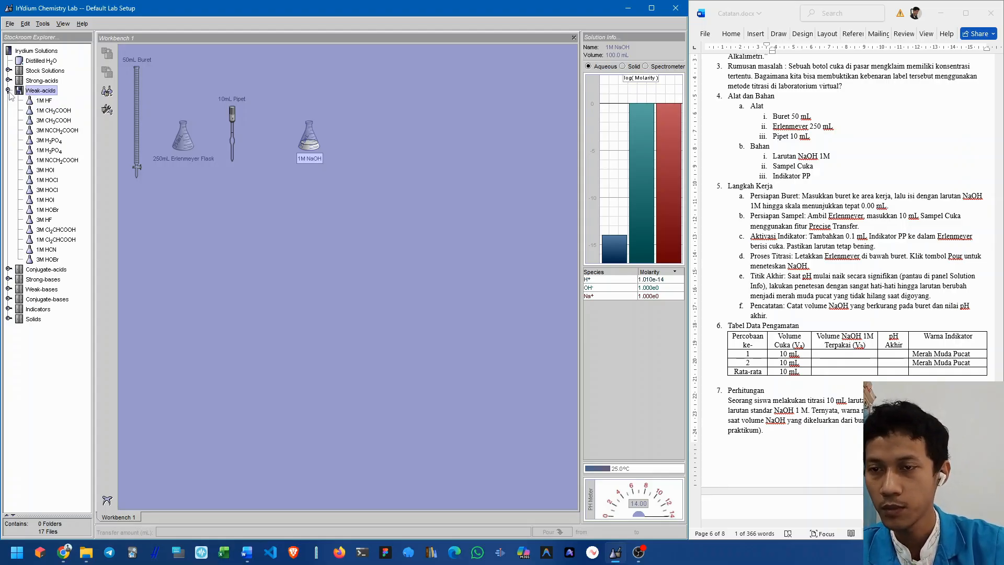
pyautogui.click(57, 112)
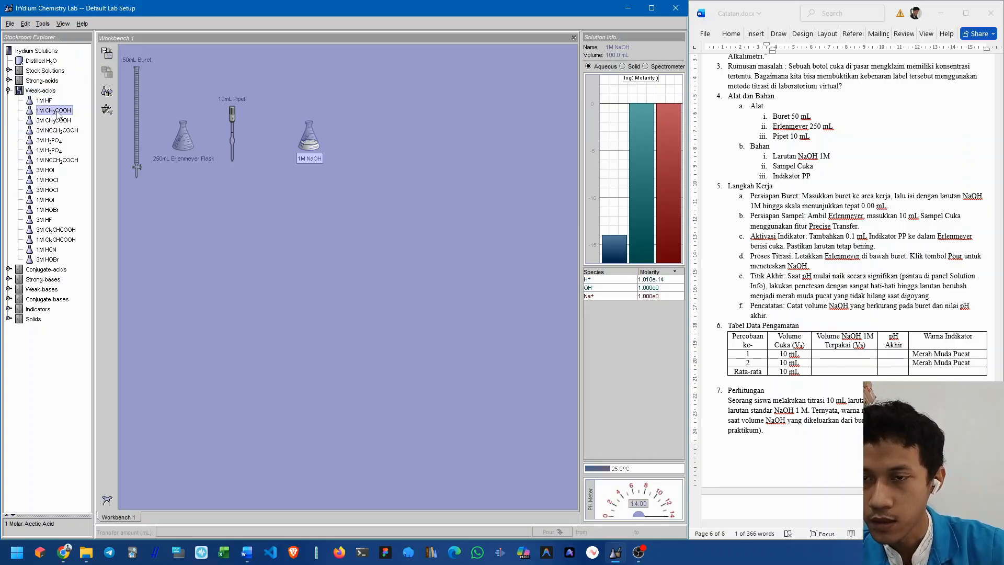
pyautogui.doubleClick(56, 113)
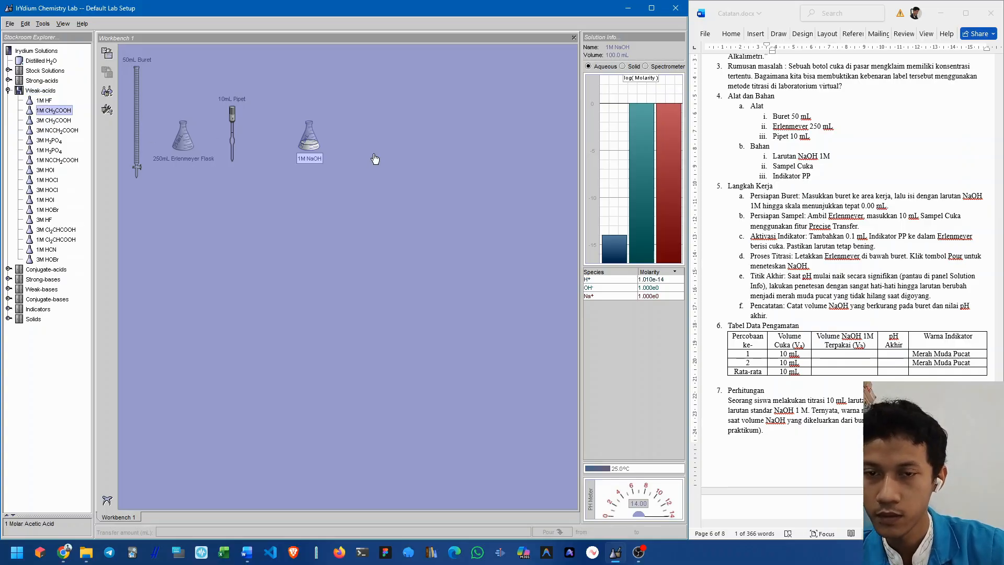
pyautogui.moveTo(193, 77); pyautogui.dragTo(360, 145)
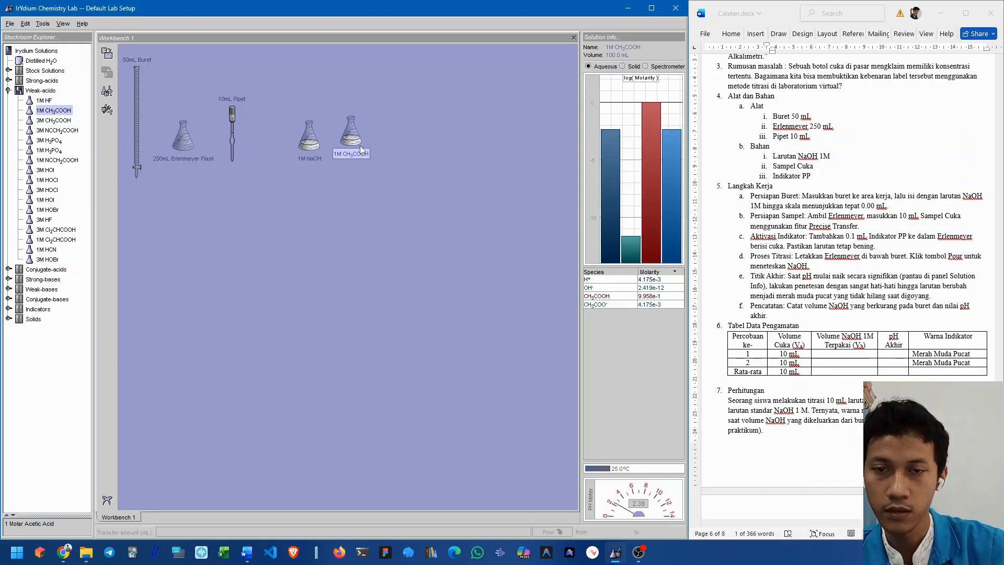
# - Relabel the 1M CH3COOH flask as Cuka and shift it slightly away from the NaOH flask
pyautogui.rightClick(362, 145)
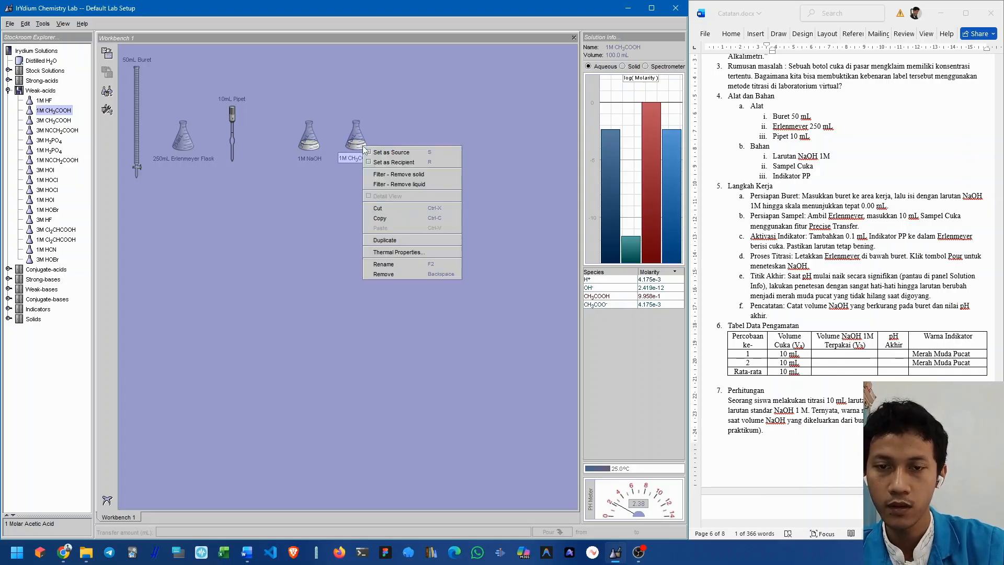
pyautogui.click(419, 265)
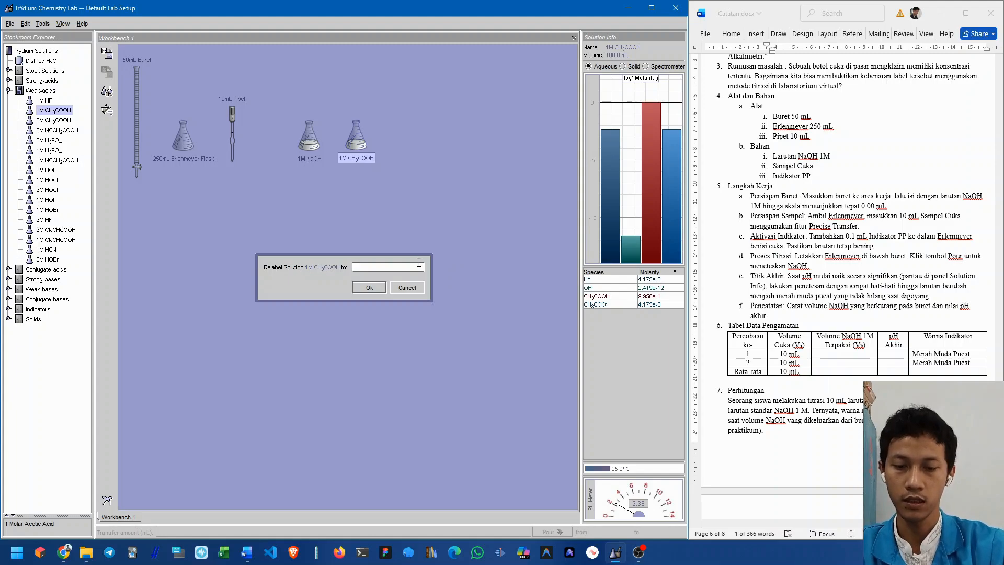
pyautogui.write('Cuka')
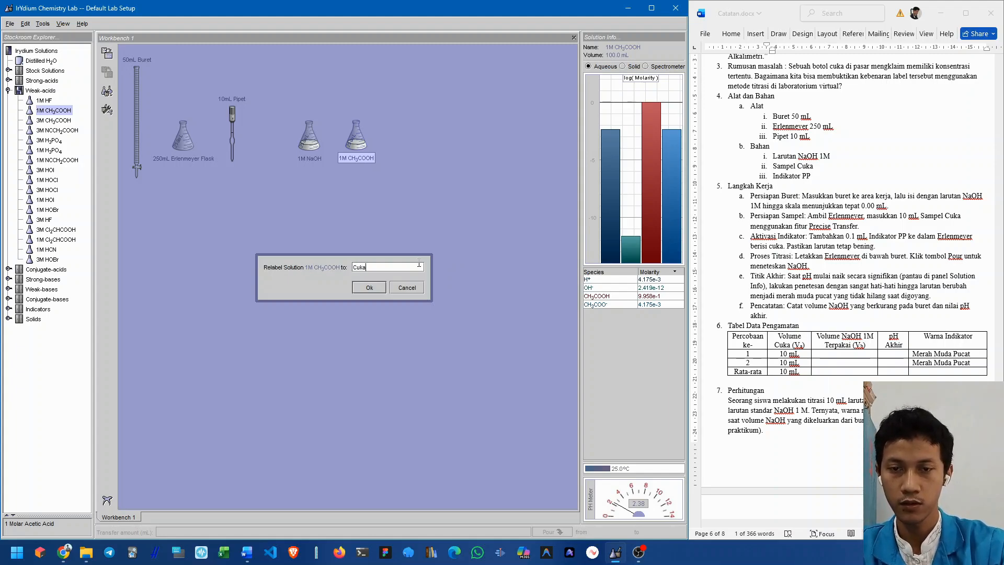
pyautogui.press('Return')
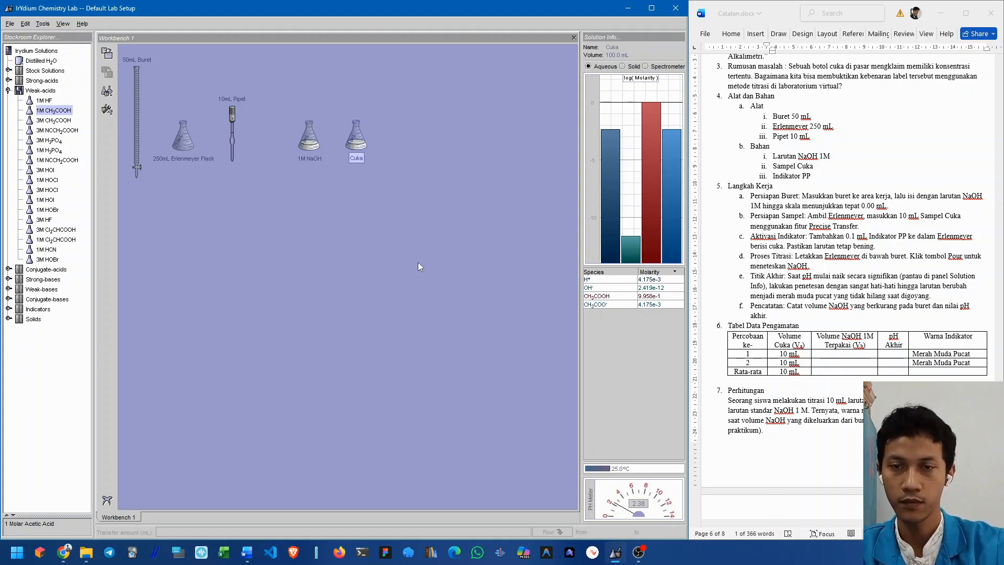
pyautogui.click(418, 262)
pyautogui.moveTo(362, 145); pyautogui.dragTo(366, 146)
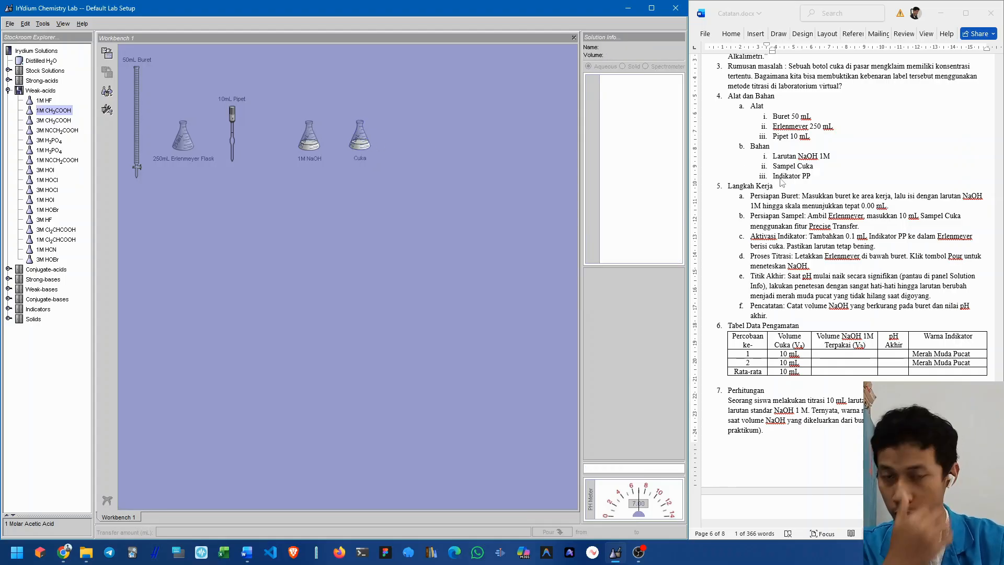
# - Place a Phenolphthalein bottle from the indicators to the right of the Cuka flask
pyautogui.click(38, 310)
pyautogui.click(9, 309)
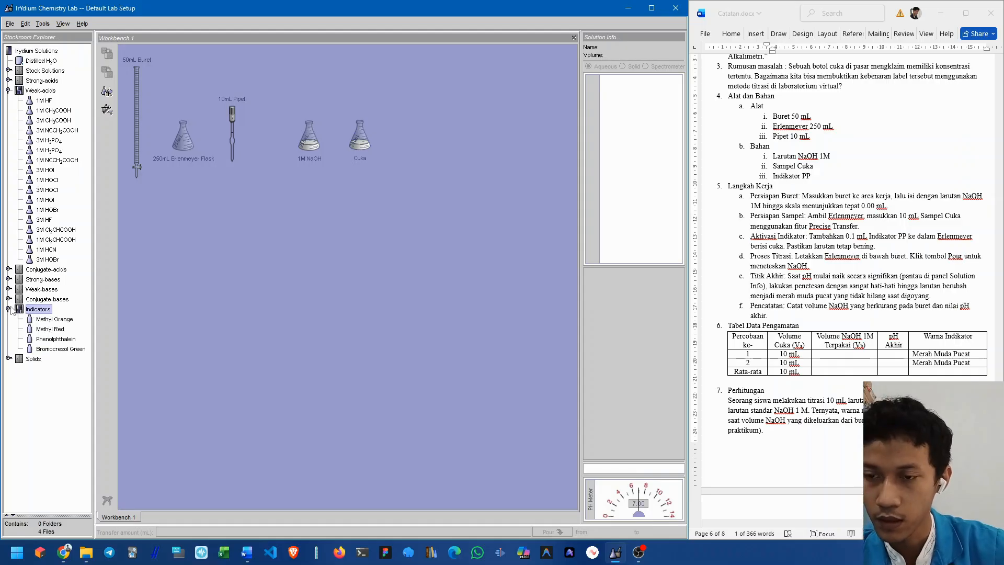
pyautogui.click(58, 339)
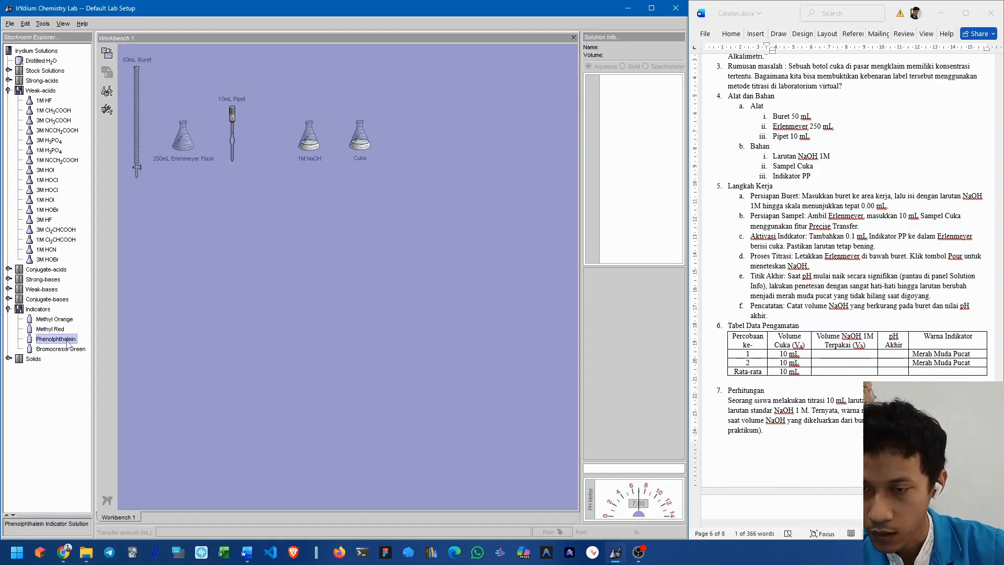
pyautogui.doubleClick(64, 343)
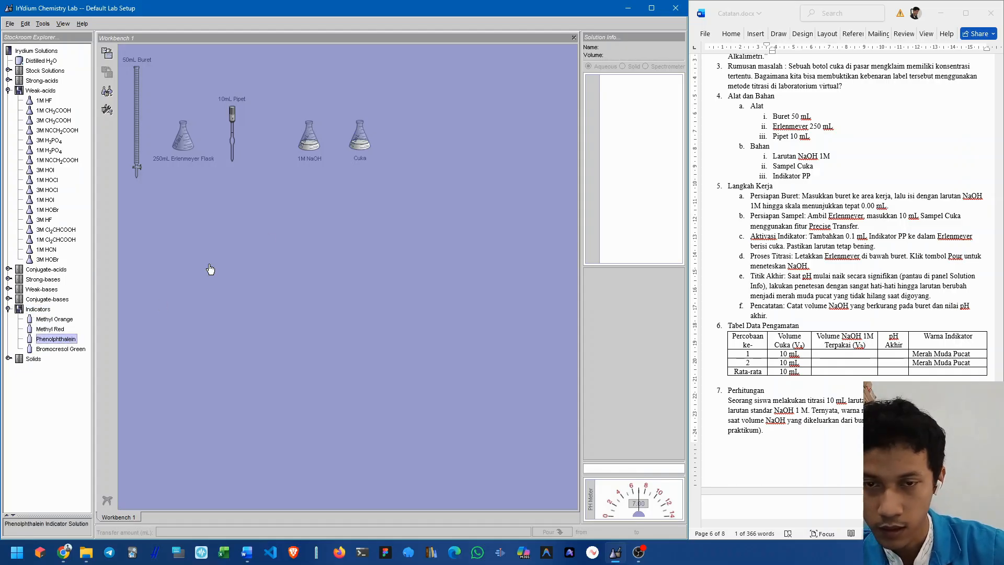
pyautogui.moveTo(187, 68); pyautogui.dragTo(402, 143)
pyautogui.click(441, 139)
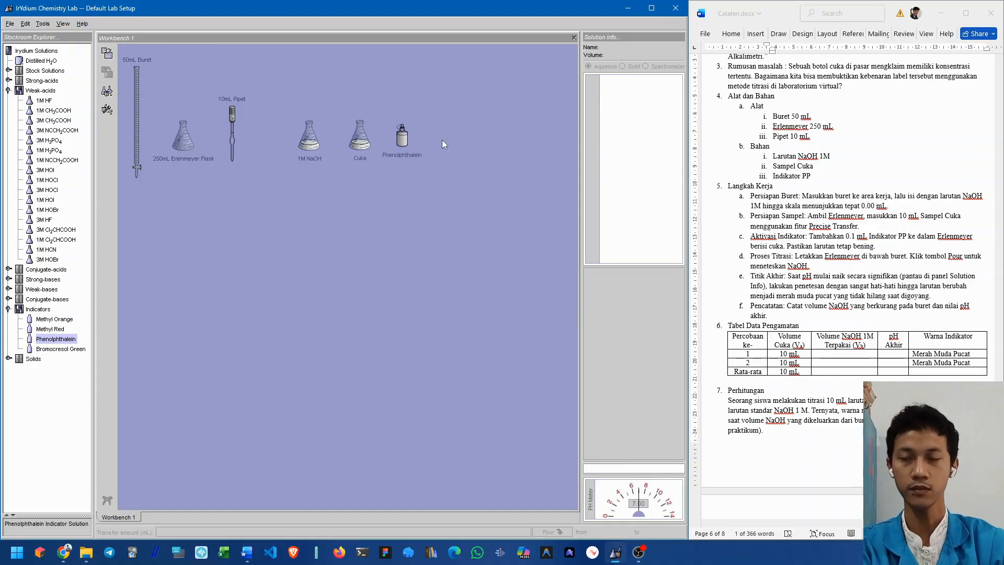
# - Read the buret preparation instruction in the plan and move the 50mL buret to the open area below the pipet and NaOH flask
pyautogui.click(806, 205)
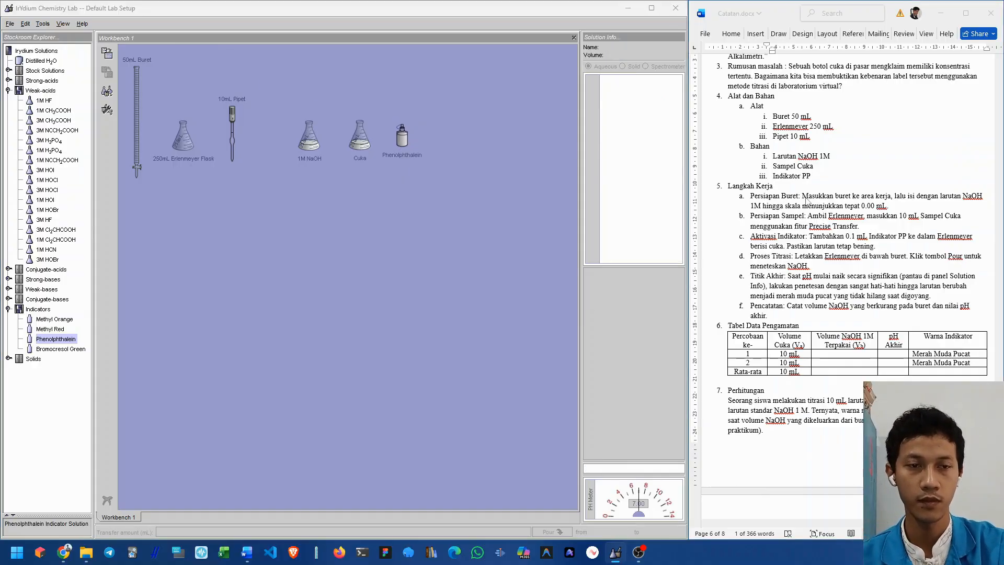
pyautogui.scroll(-2, 815, 199)
pyautogui.scroll(-3, 817, 196)
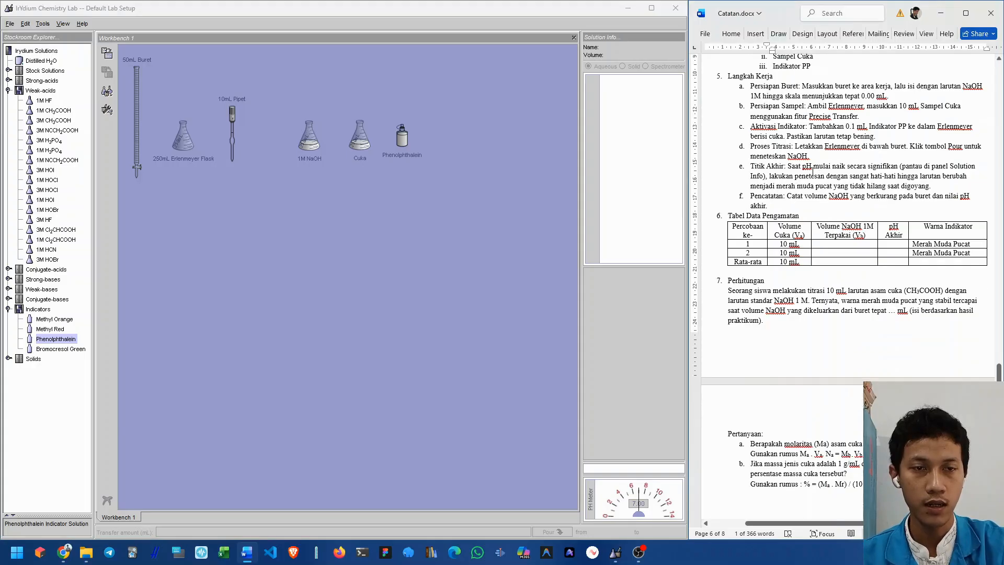
pyautogui.click(764, 86)
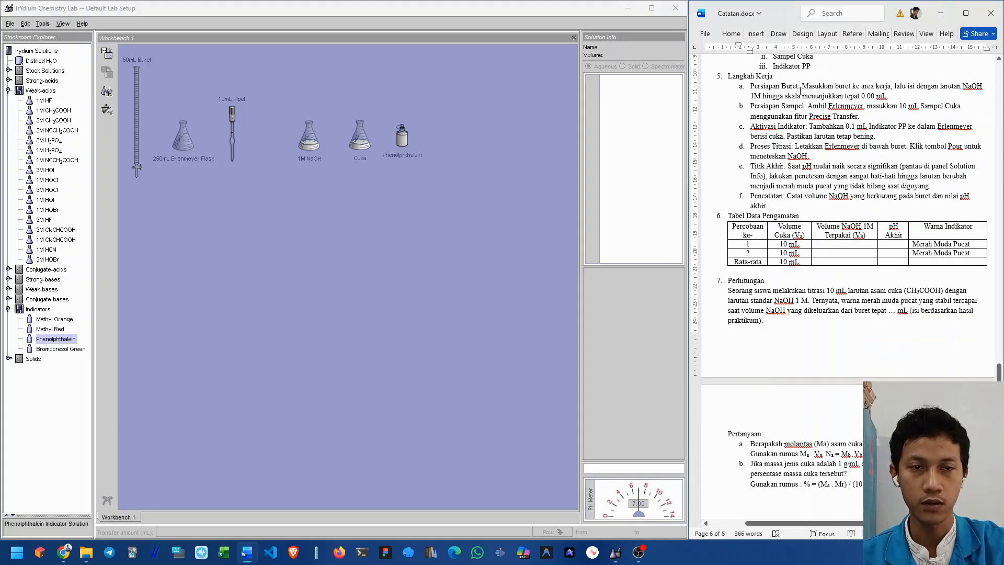
pyautogui.moveTo(799, 88); pyautogui.dragTo(750, 86)
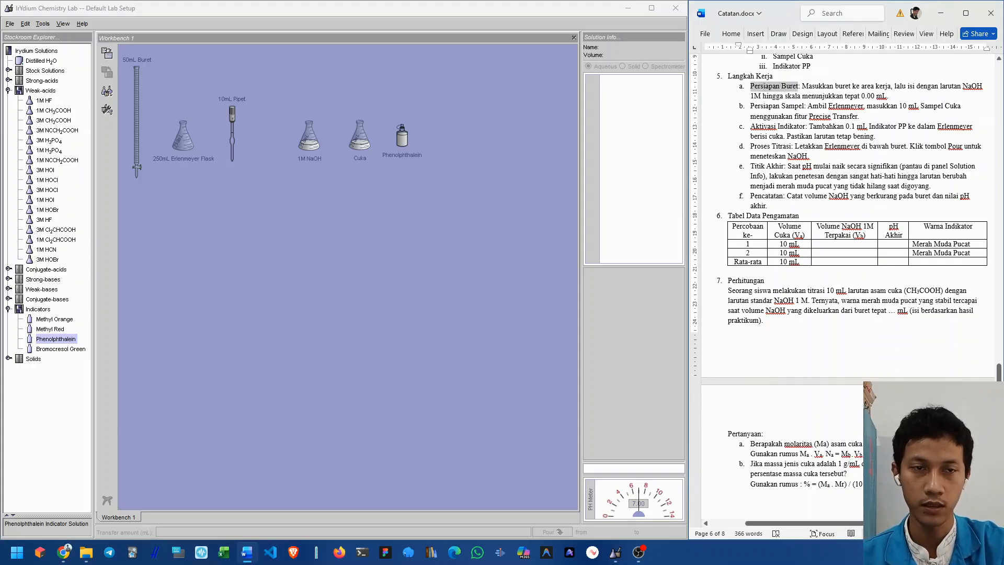
pyautogui.click(809, 84)
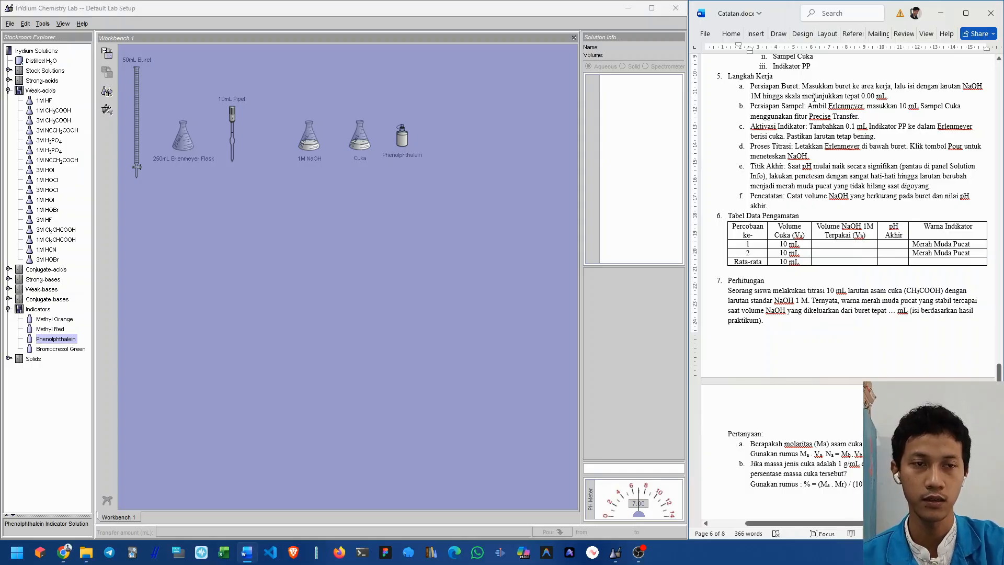
pyautogui.moveTo(138, 102); pyautogui.dragTo(309, 234)
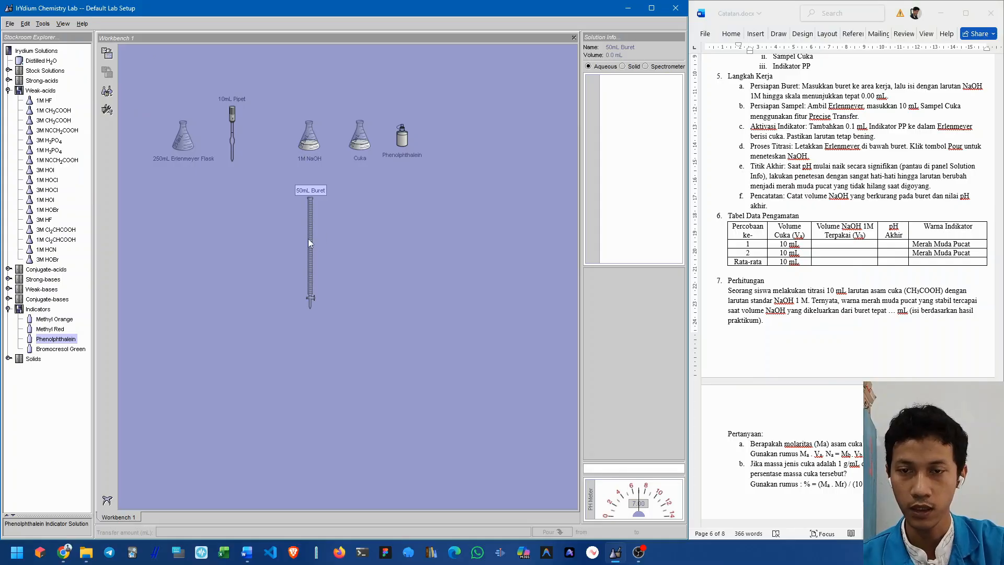
pyautogui.moveTo(309, 238); pyautogui.dragTo(263, 248)
# - Pour 50 mL of 1M NaOH into the 50mL buret and return the NaOH flask to the left of the Cuka flask
pyautogui.moveTo(312, 144); pyautogui.dragTo(274, 248)
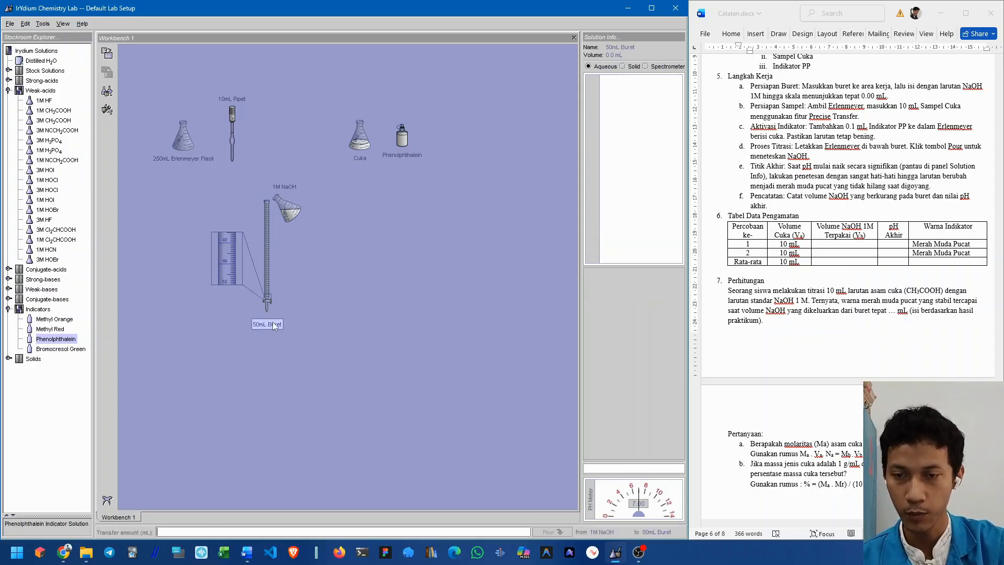
pyautogui.click(210, 528)
pyautogui.write('50')
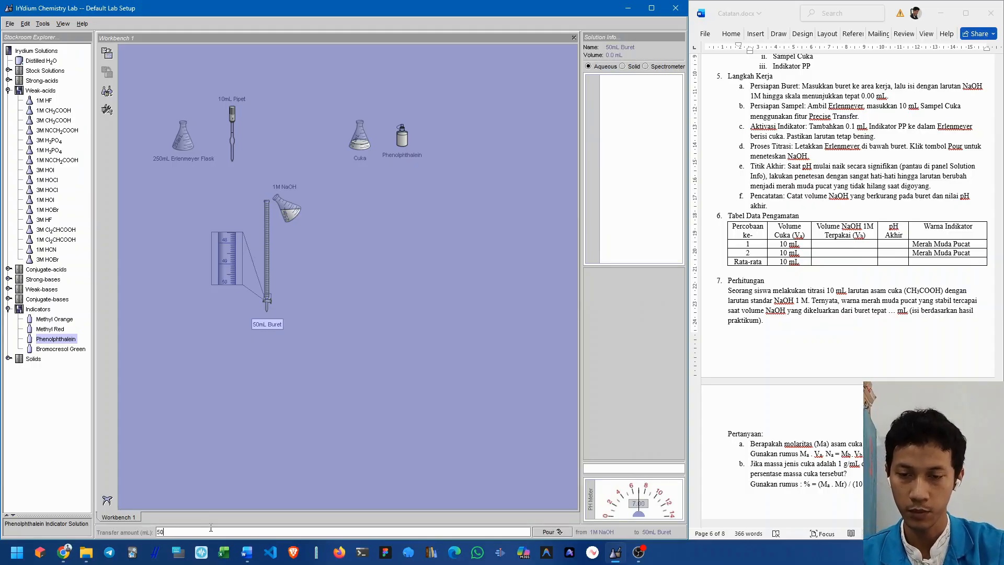
pyautogui.click(562, 532)
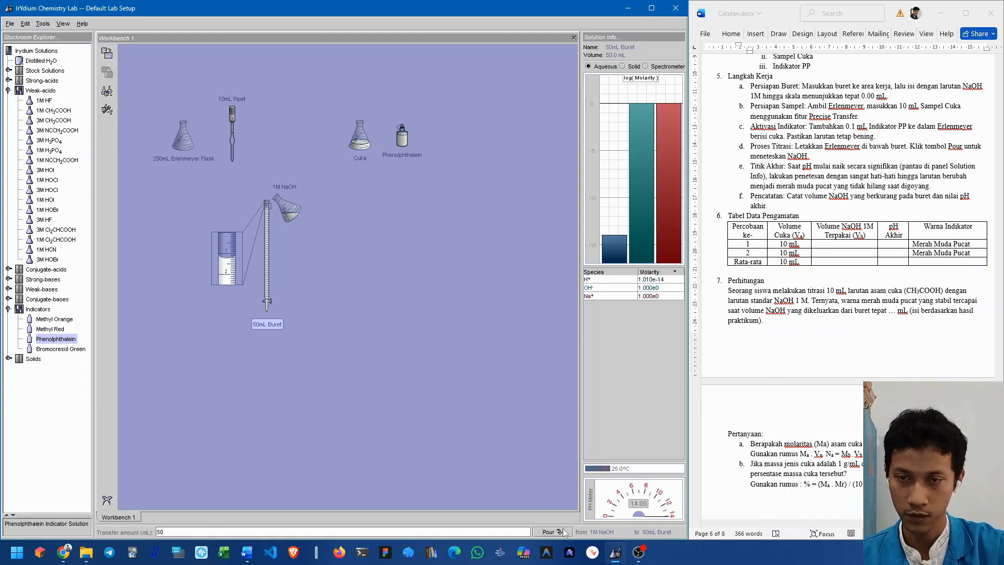
pyautogui.click(388, 290)
pyautogui.moveTo(292, 212); pyautogui.dragTo(322, 140)
# - Check the sample preparation instruction in the plan and place the 250mL Erlenmeyer Flask directly below the buret
pyautogui.click(769, 104)
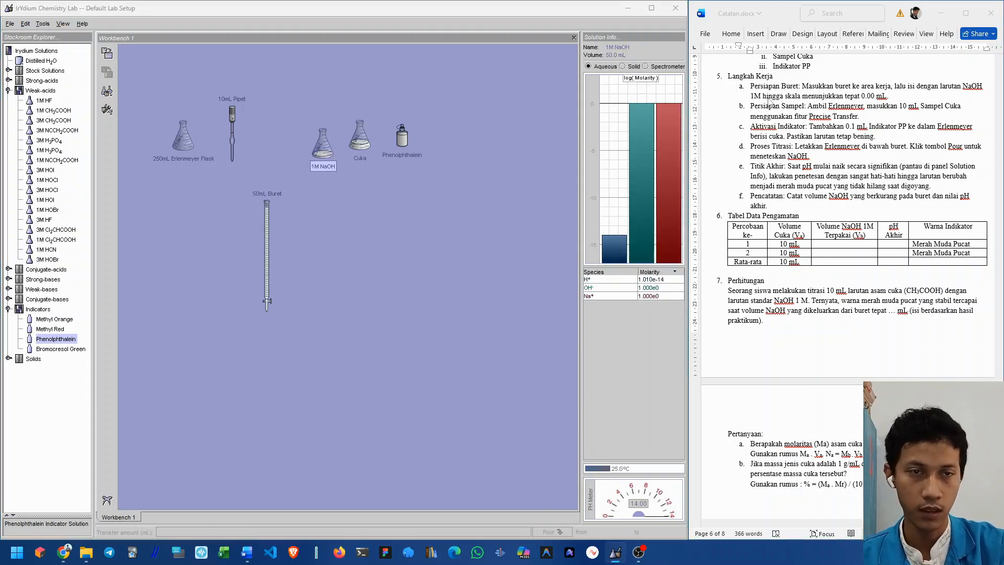
pyautogui.moveTo(766, 108); pyautogui.dragTo(804, 109)
pyautogui.click(825, 109)
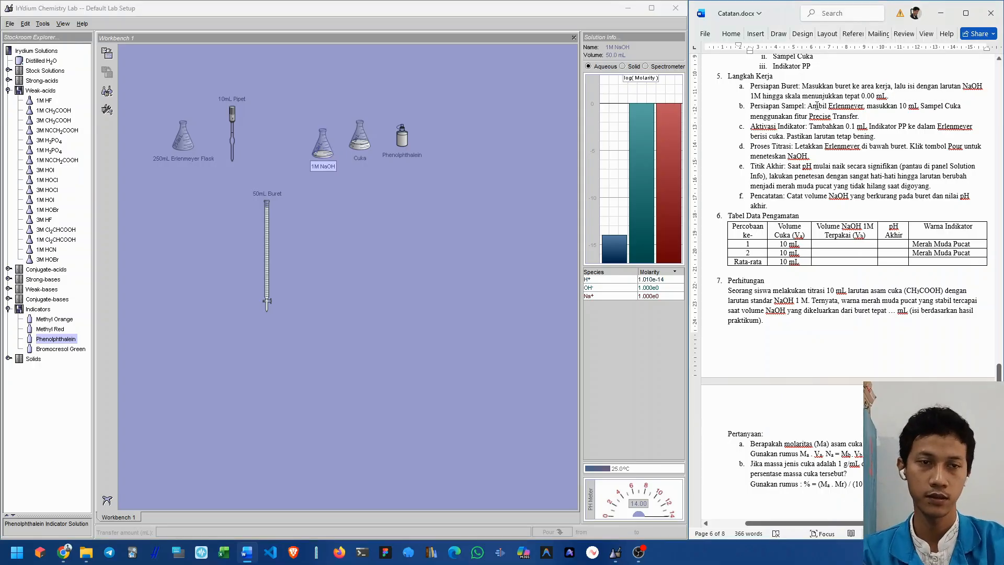
pyautogui.moveTo(180, 147); pyautogui.dragTo(266, 362)
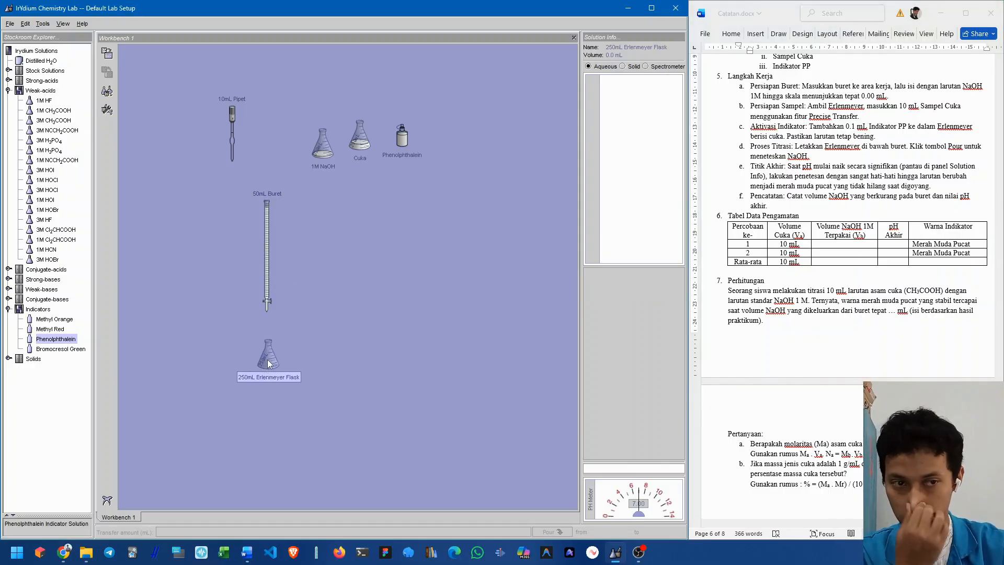
# - Check the sample volume in the plan and pour 10 mL of Cuka into the Erlenmeyer flask below the buret
pyautogui.hotkey('alt', 'Tab')
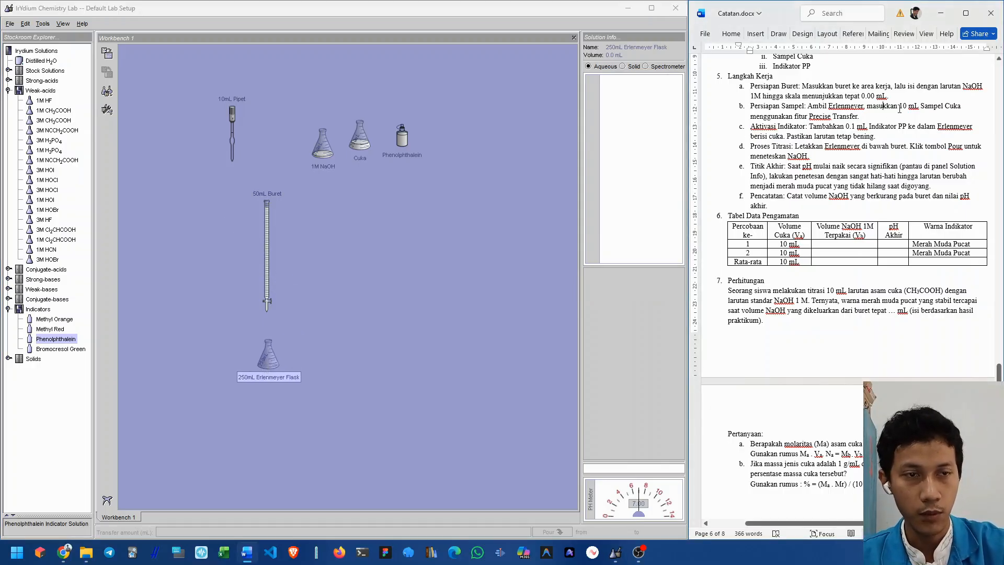
pyautogui.moveTo(899, 109); pyautogui.dragTo(919, 108)
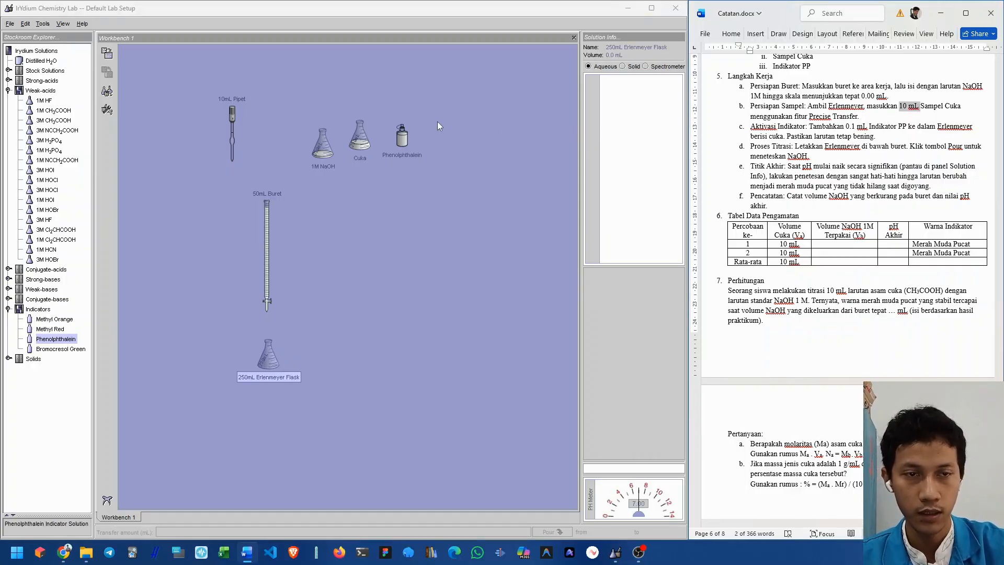
pyautogui.click(421, 115)
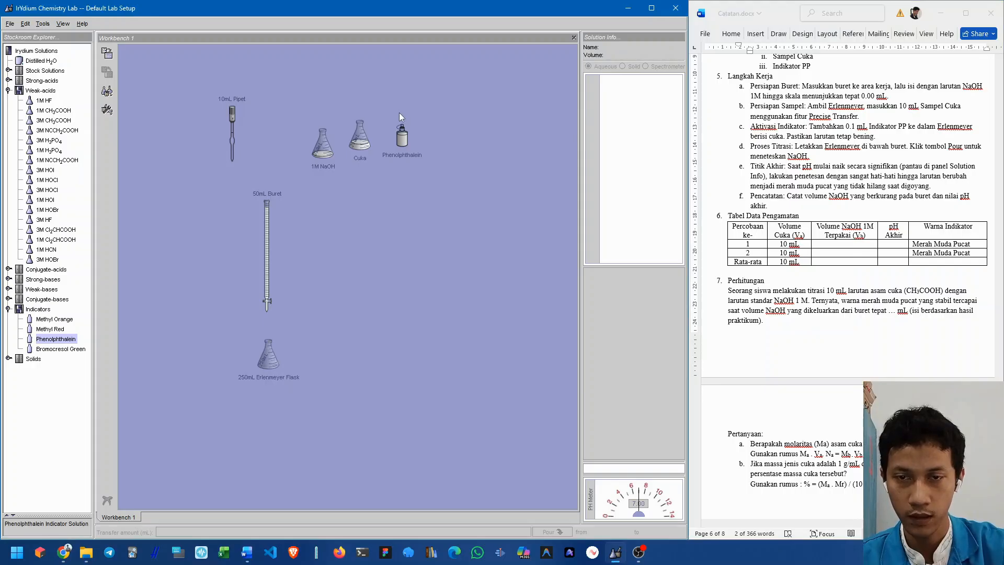
pyautogui.moveTo(360, 139); pyautogui.dragTo(272, 370)
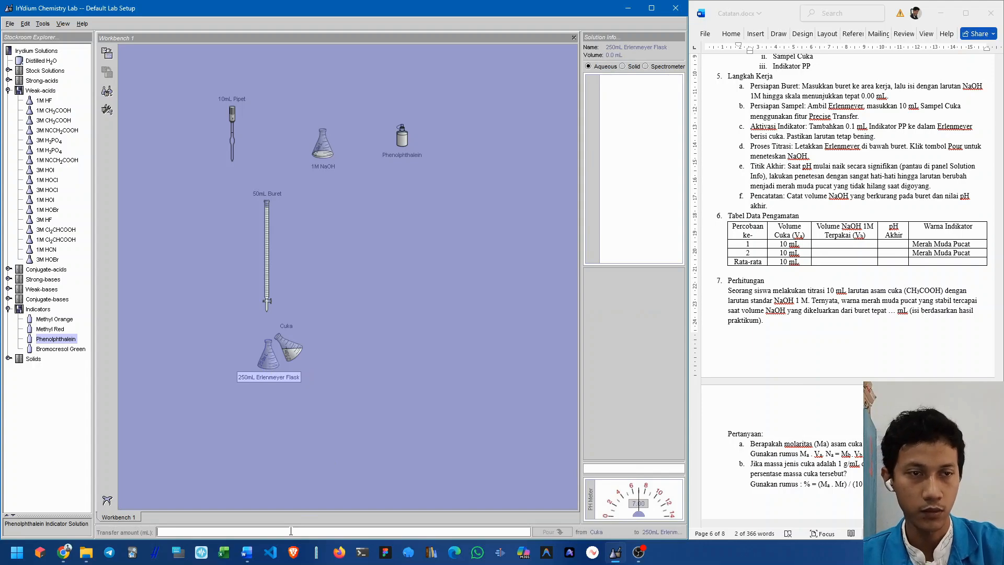
pyautogui.write('10')
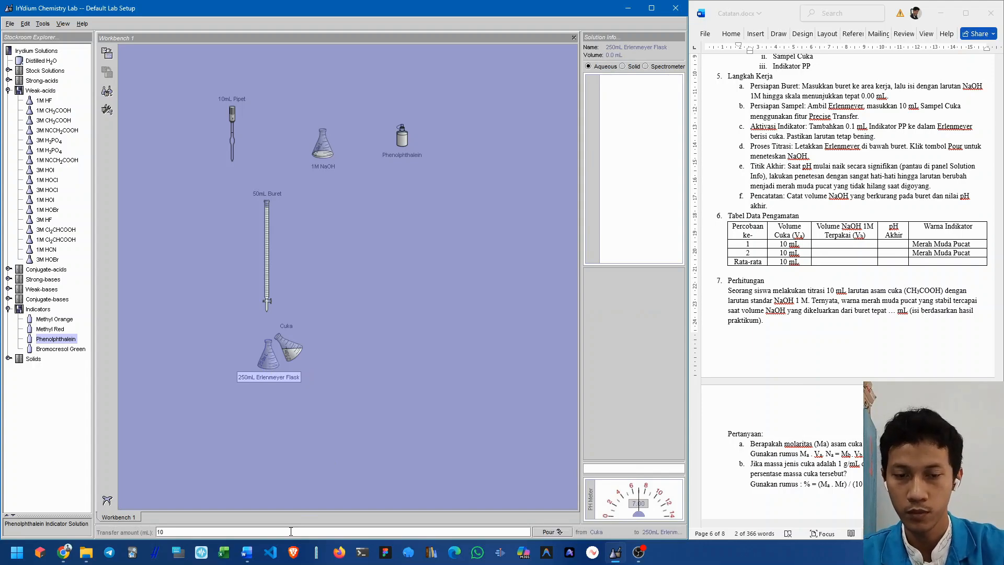
pyautogui.click(559, 533)
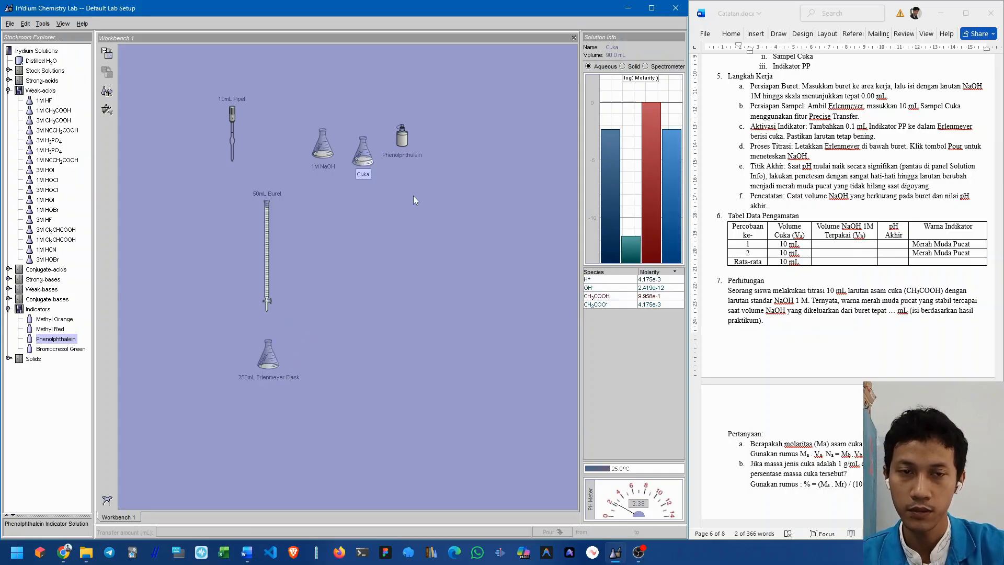
# - Following the plan's indicator instruction, add 0.1 mL of Phenolphthalein to the Erlenmeyer flask and return the bottle to the right of the Cuka flask
pyautogui.click(902, 98)
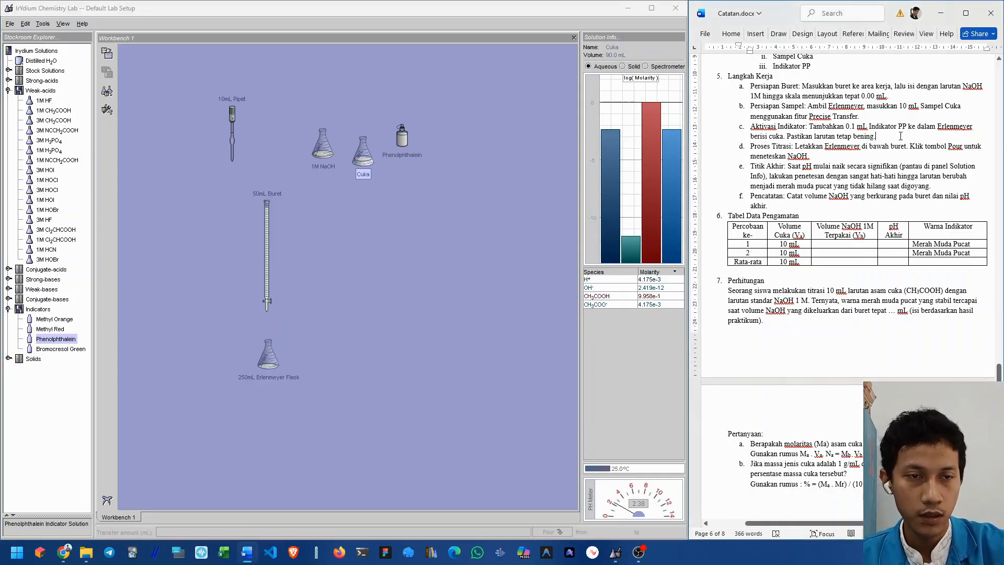
pyautogui.scroll(-1, 904, 135)
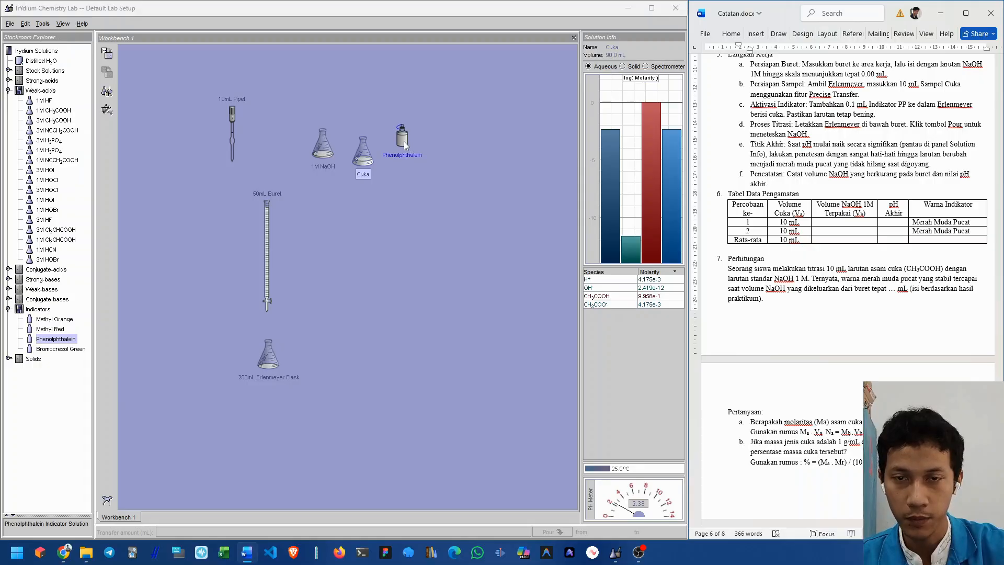
pyautogui.moveTo(404, 141); pyautogui.dragTo(281, 375)
pyautogui.write('0.1')
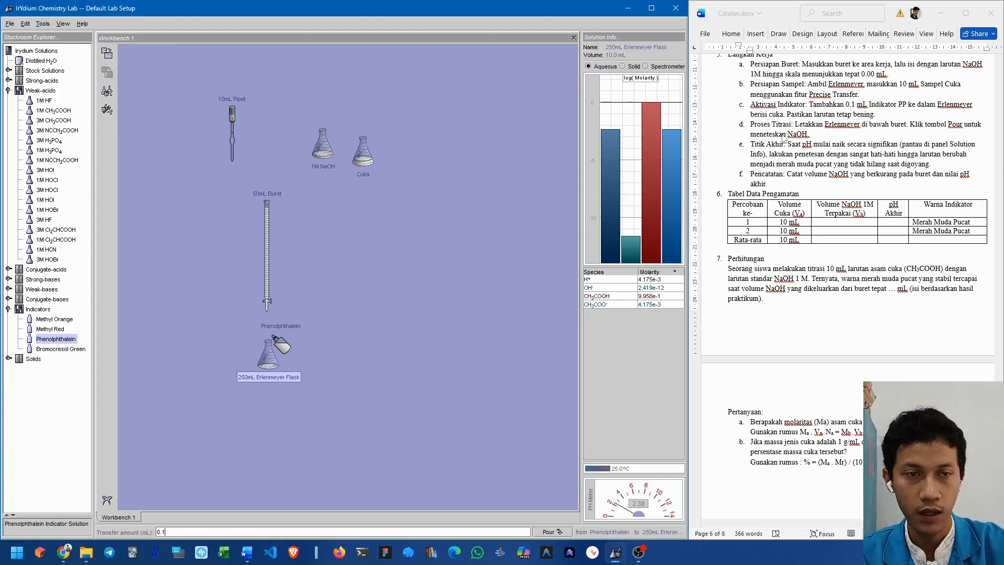
pyautogui.click(549, 531)
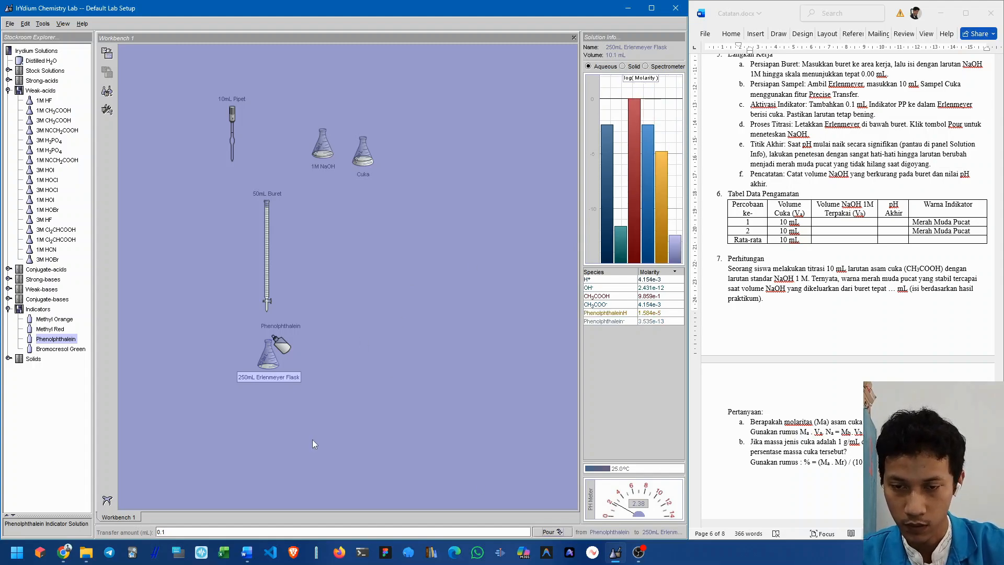
pyautogui.moveTo(287, 347); pyautogui.dragTo(406, 163)
# - Following the plan's titration instruction, join the buret to the Erlenmeyer flask beneath it and dispense 1 mL of NaOH into the flask
pyautogui.click(813, 129)
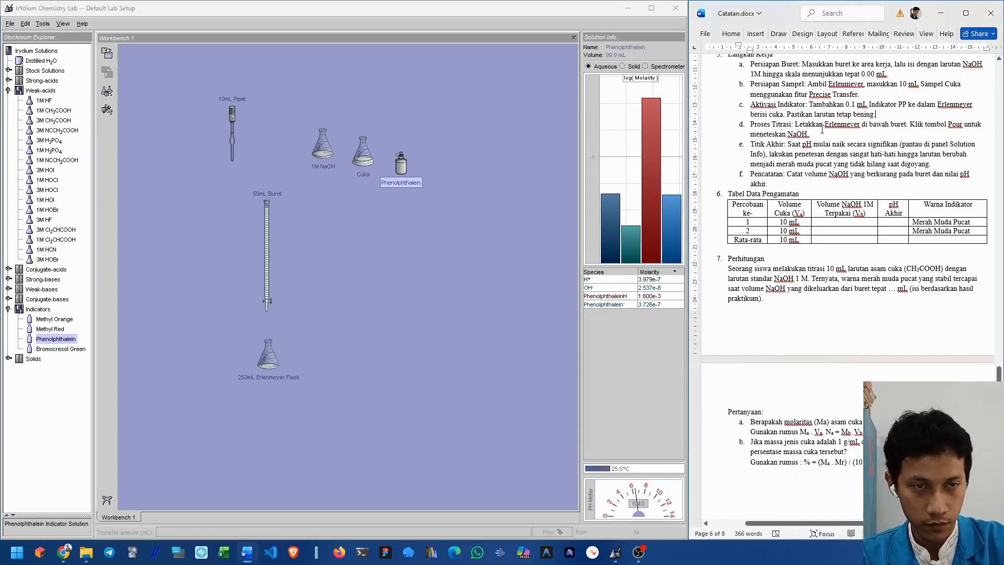
pyautogui.moveTo(269, 360); pyautogui.dragTo(309, 375)
pyautogui.moveTo(268, 269); pyautogui.dragTo(308, 316)
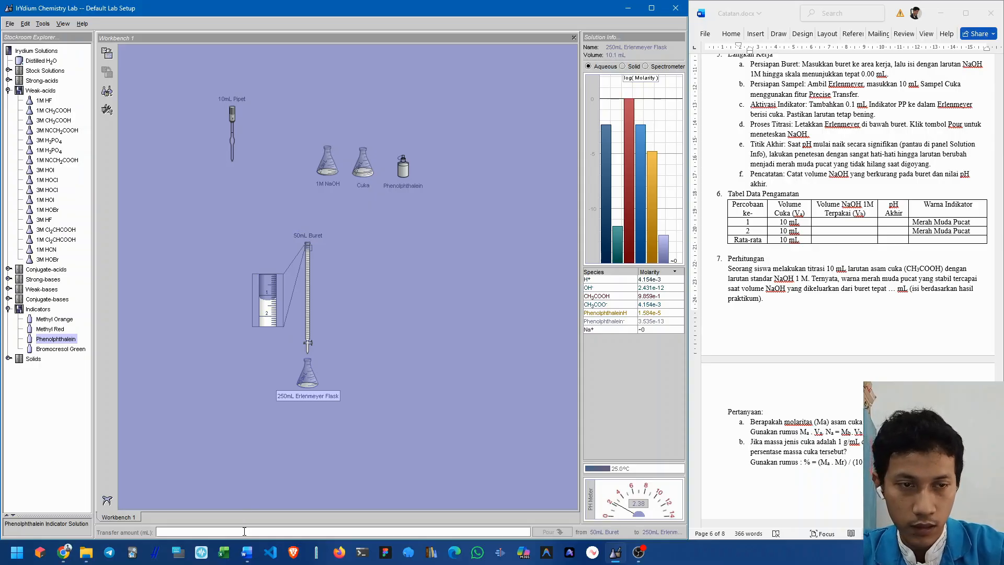
pyautogui.write('1')
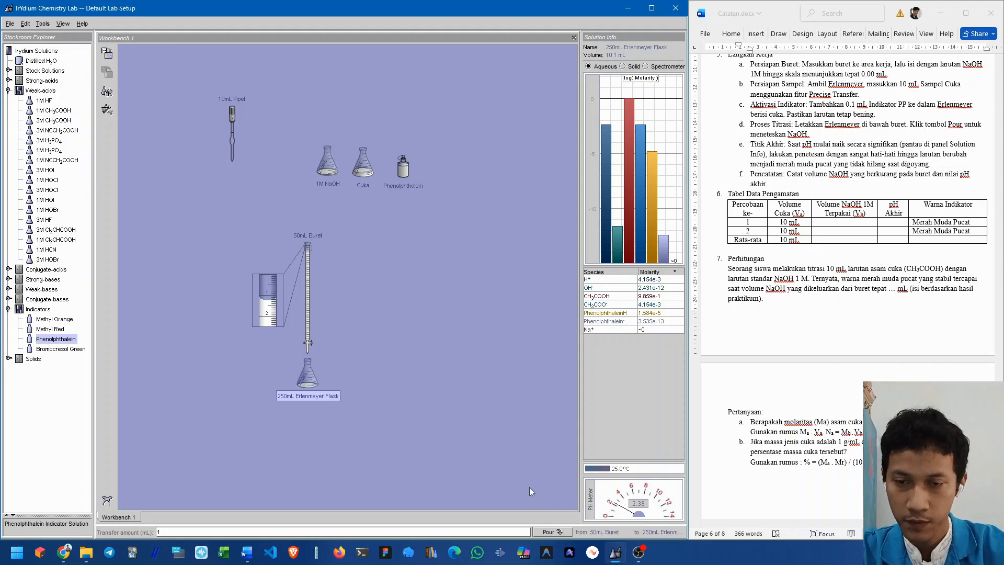
pyautogui.click(559, 532)
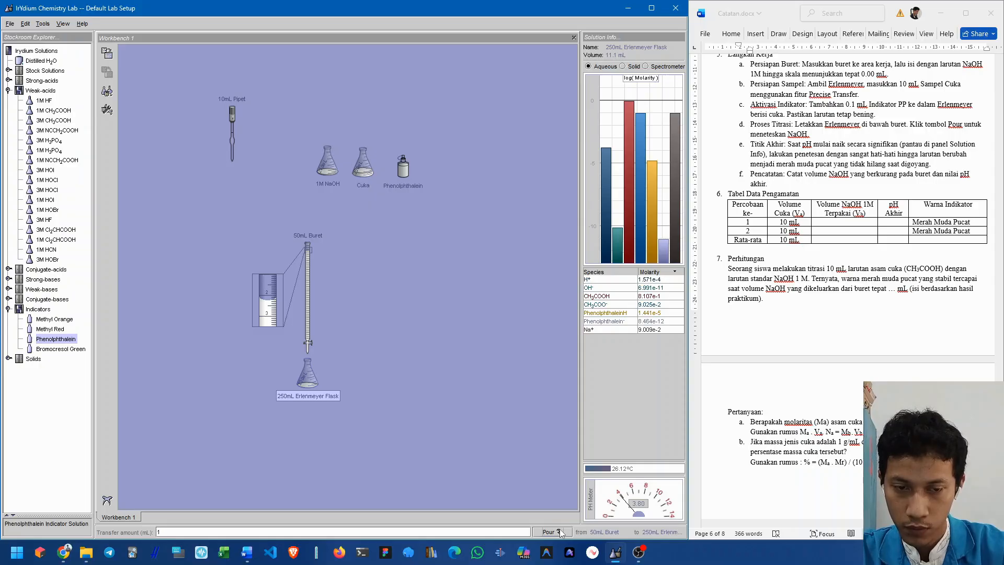
# - Continue the first titration by dispensing ten more 1 mL portions of NaOH from the buret into the 250mL Erlenmeyer Flask
pyautogui.click(561, 532)
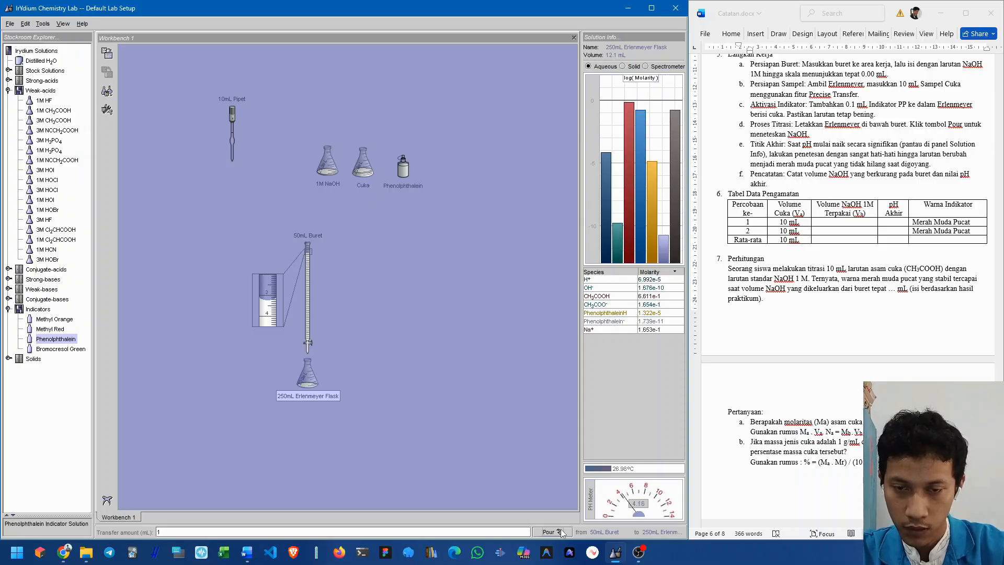
pyautogui.click(562, 532)
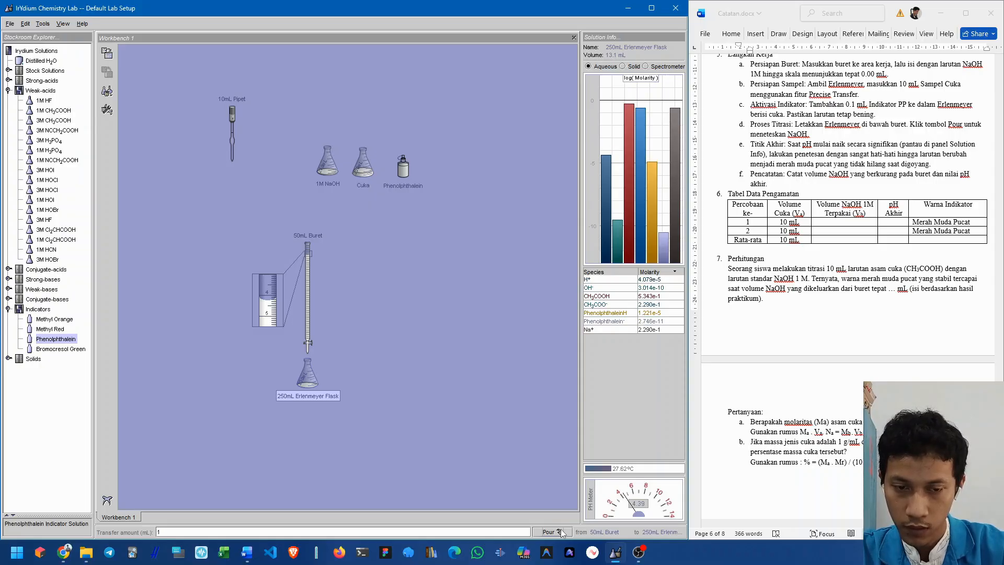
pyautogui.click(561, 531)
pyautogui.click(561, 533)
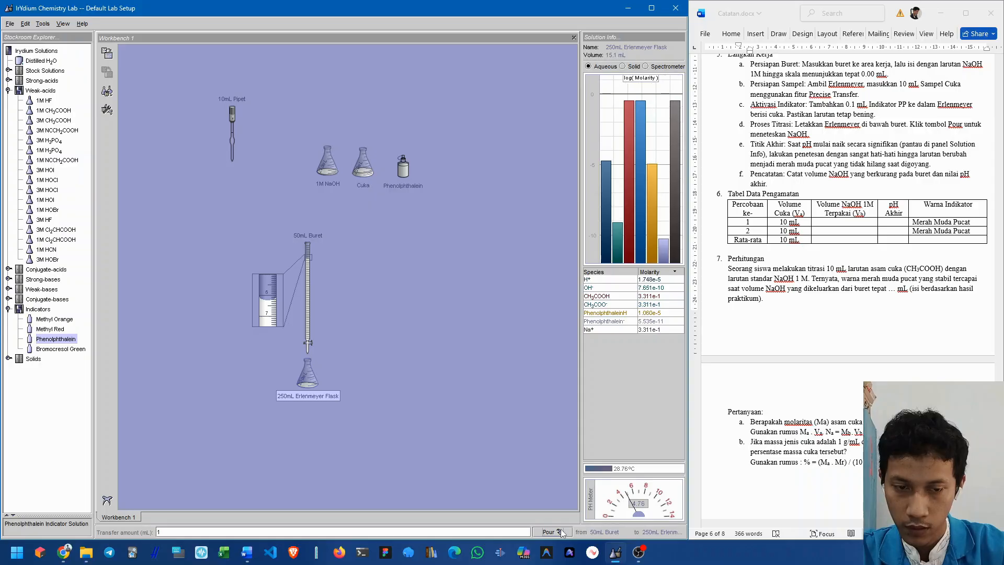
pyautogui.click(561, 532)
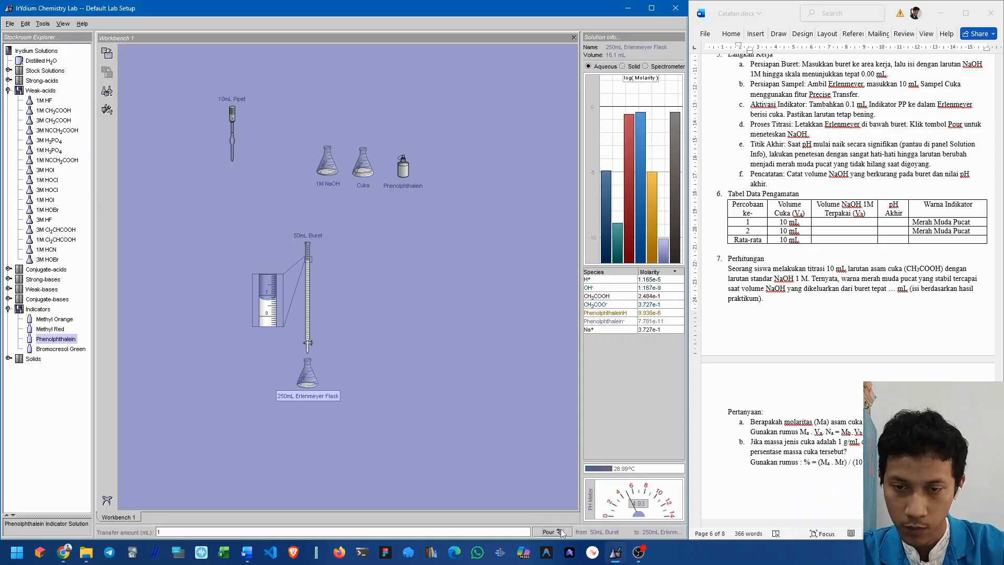
pyautogui.click(561, 532)
pyautogui.click(561, 532)
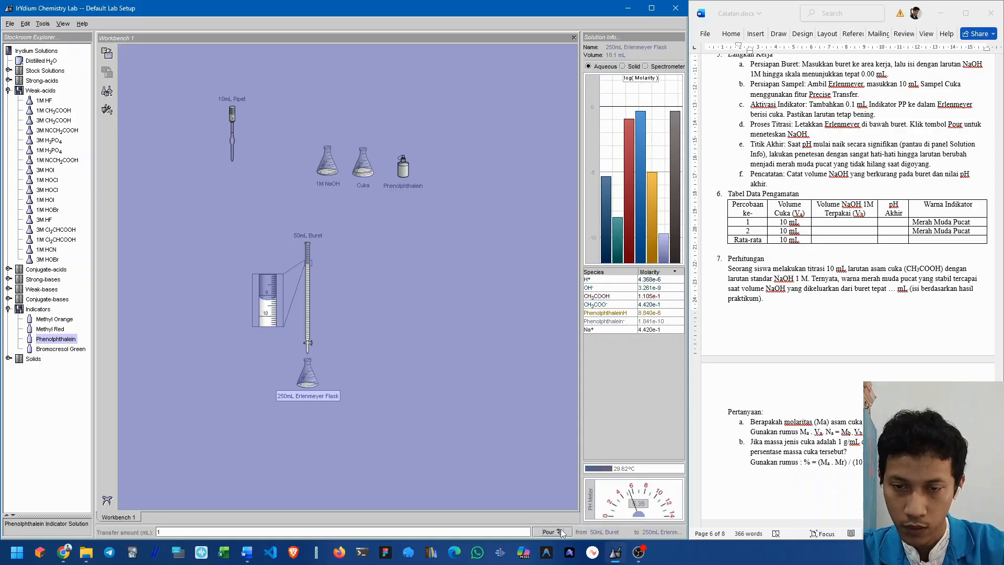
pyautogui.click(561, 532)
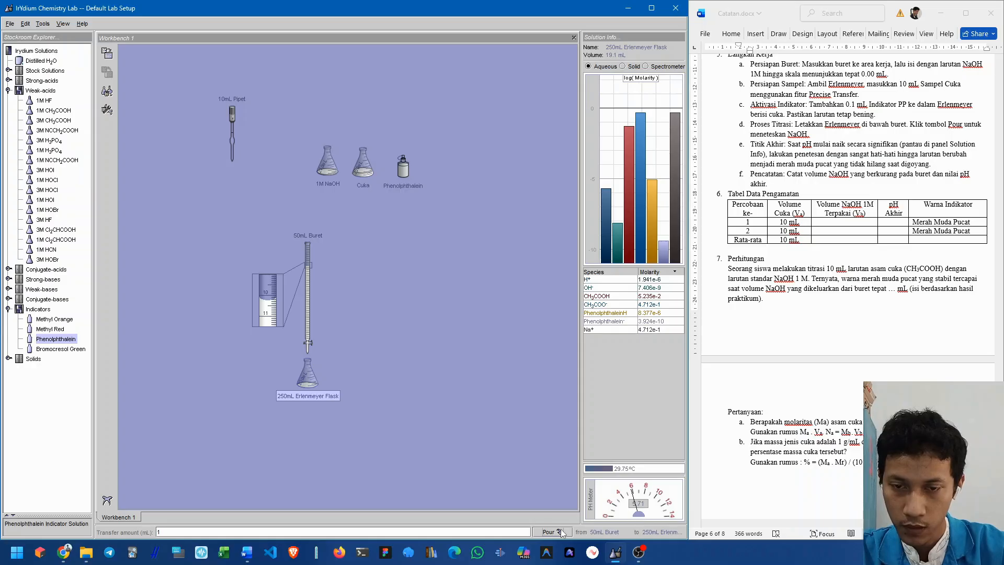
pyautogui.click(562, 532)
pyautogui.click(561, 532)
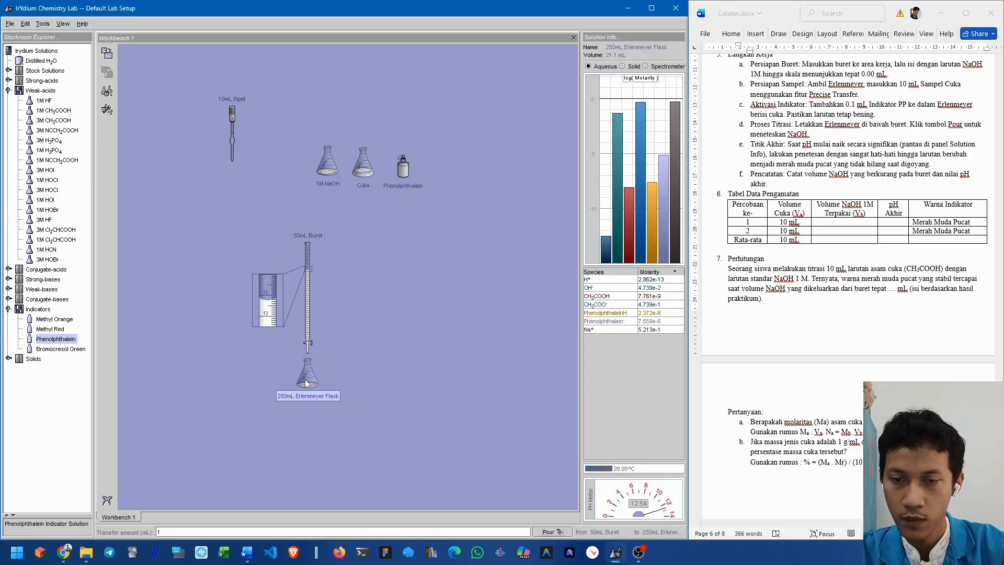
# - Separate the titrated Erlenmeyer flask from the buret, placing it just below and to the left of the buret's tip
pyautogui.moveTo(316, 385); pyautogui.dragTo(307, 388)
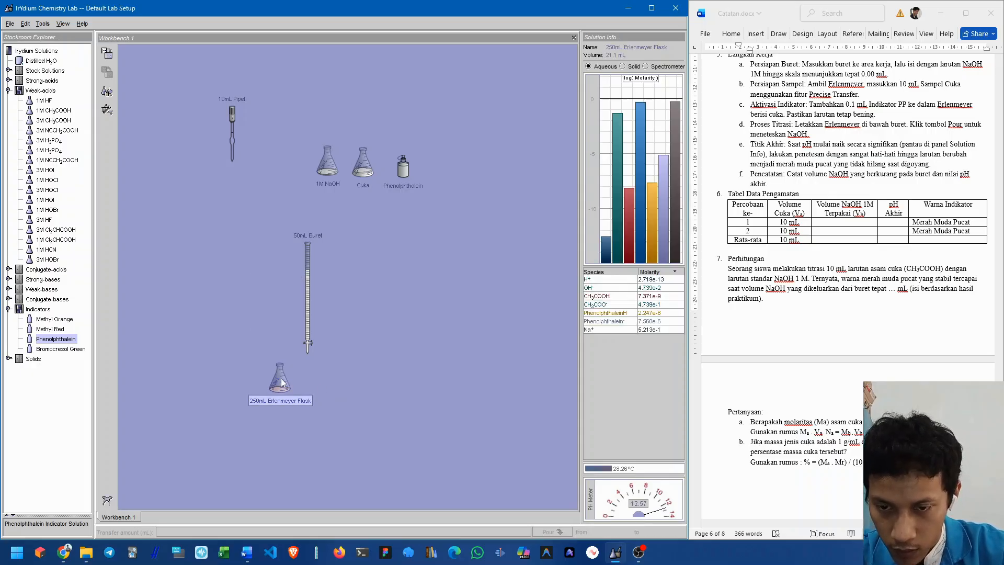
pyautogui.moveTo(281, 379); pyautogui.dragTo(277, 380)
pyautogui.click(313, 381)
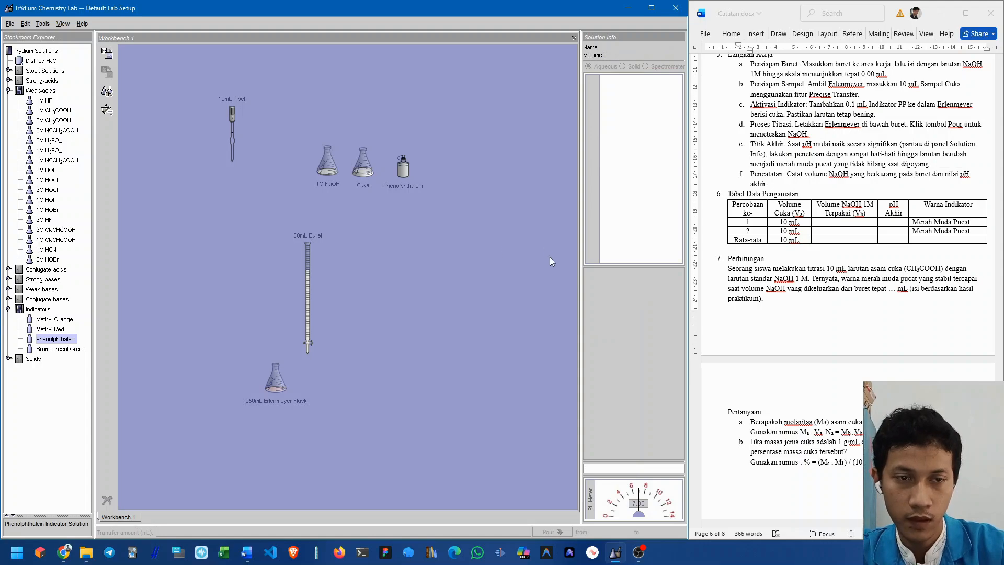
# - Record 11 mL as the used NaOH volume for trial 1 in the Word observation table and center the entry
pyautogui.click(843, 225)
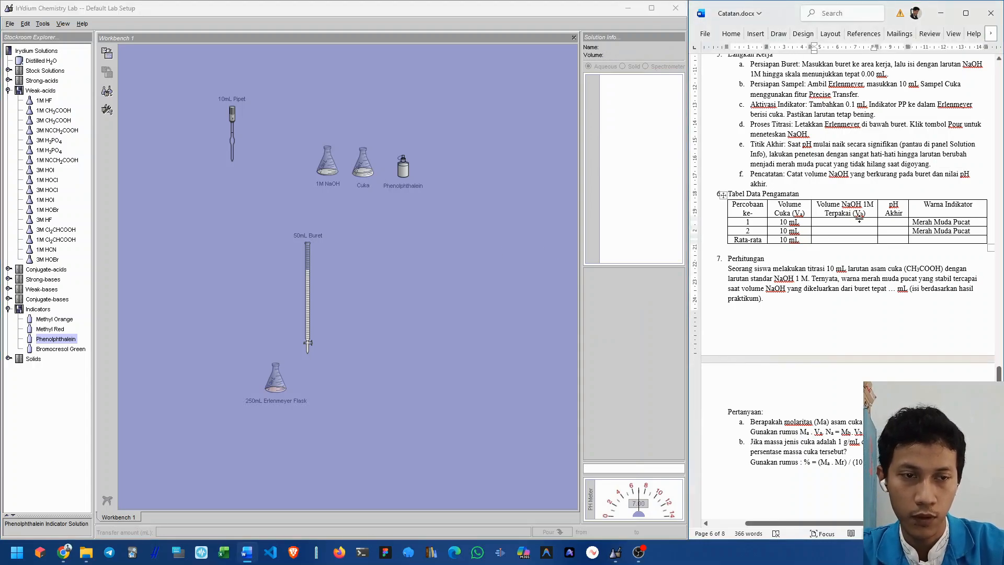
pyautogui.write('1')
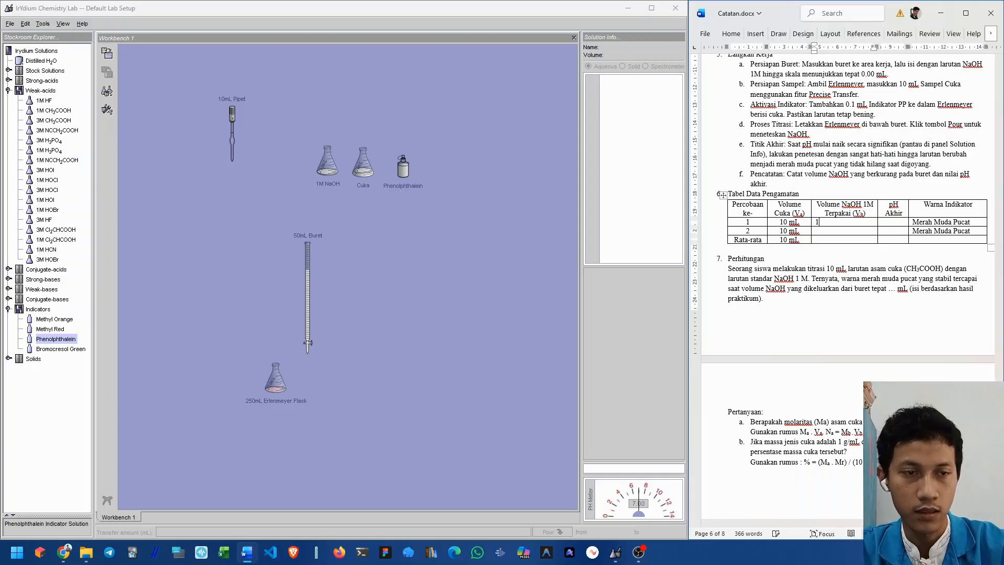
pyautogui.write('1 mL')
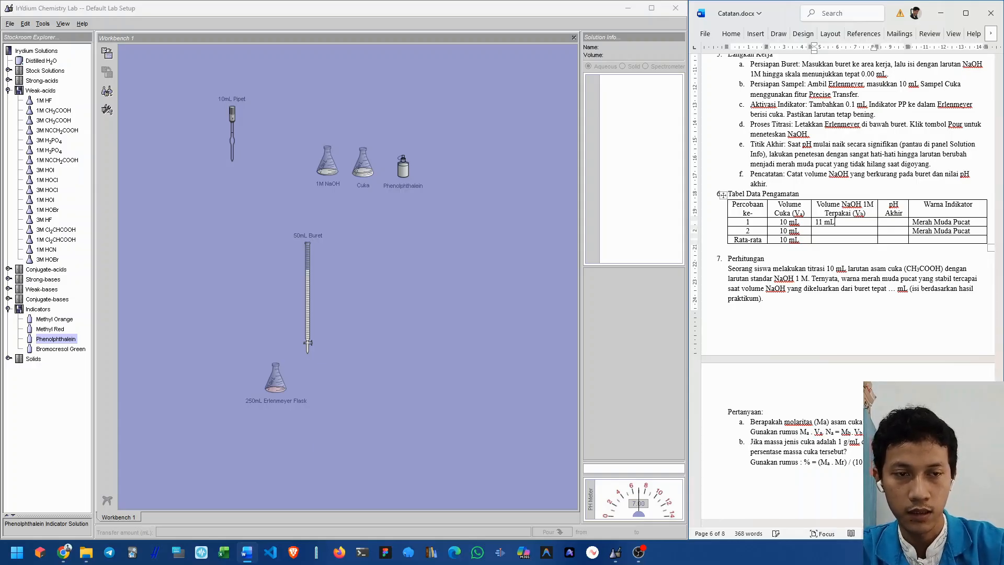
pyautogui.doubleClick(848, 224)
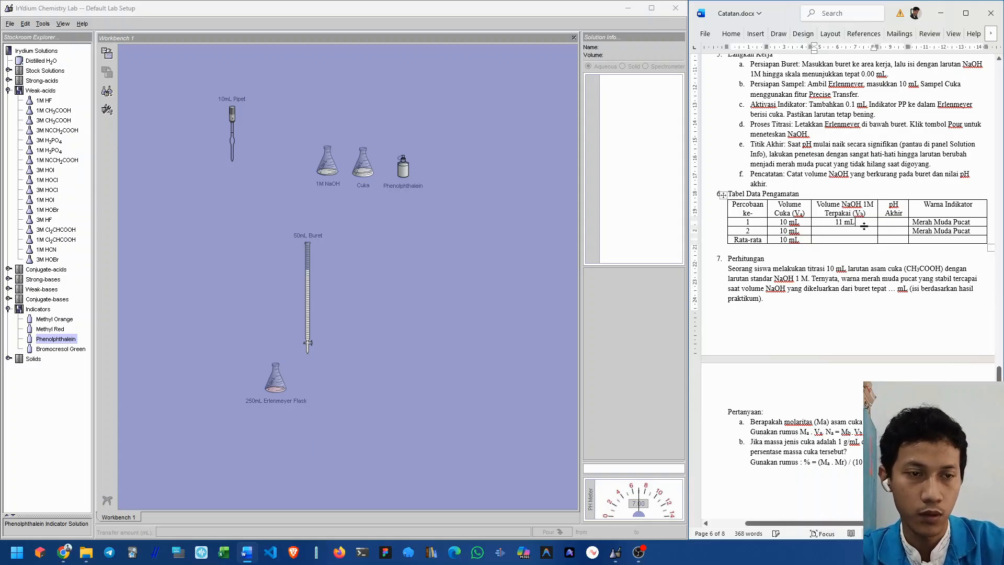
# - Check the titrated flask's pH in the virtual lab and enter 12,63 as the final pH for trial 1 in the Word table
pyautogui.click(273, 388)
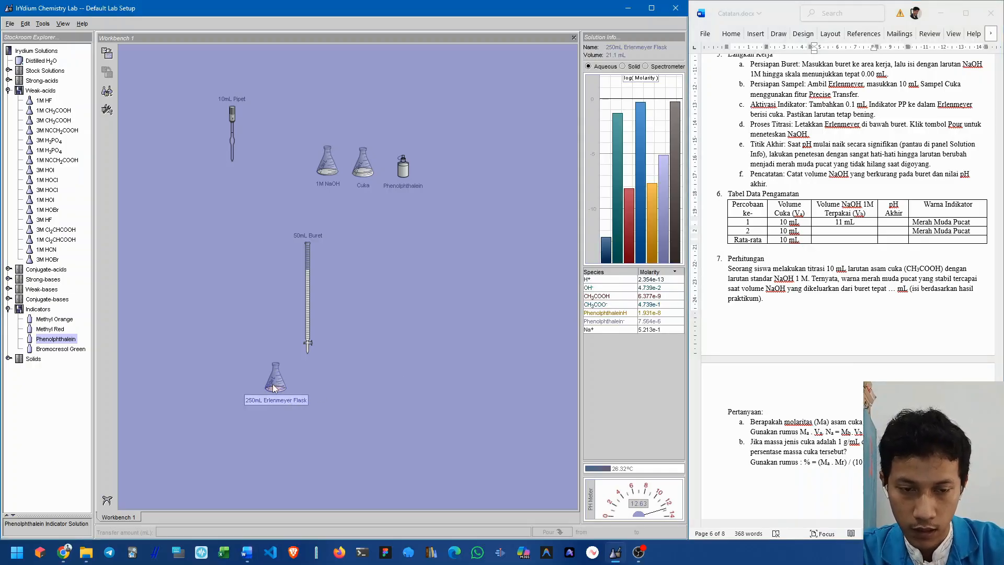
pyautogui.click(900, 223)
pyautogui.click(900, 223)
pyautogui.write('12')
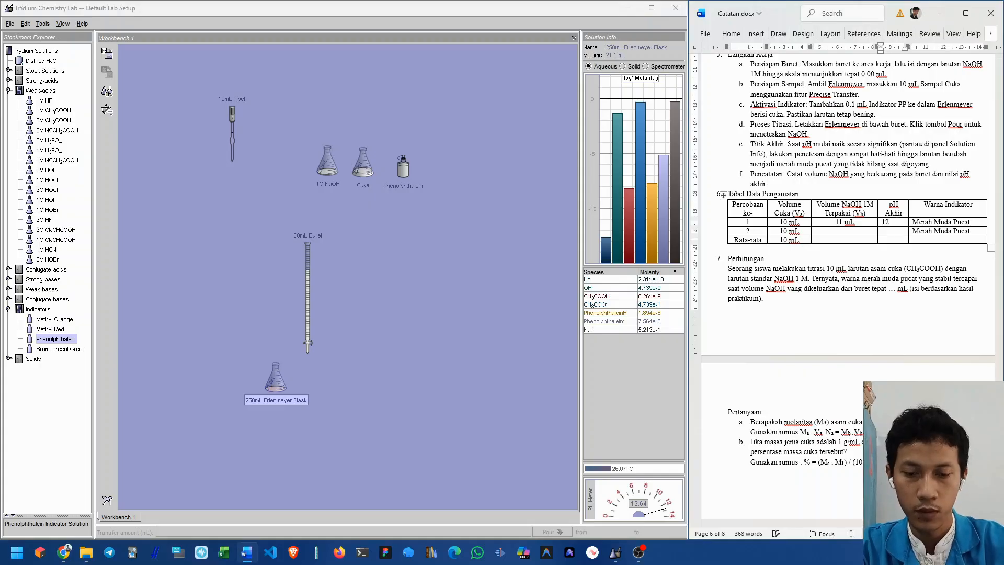
pyautogui.write(',63')
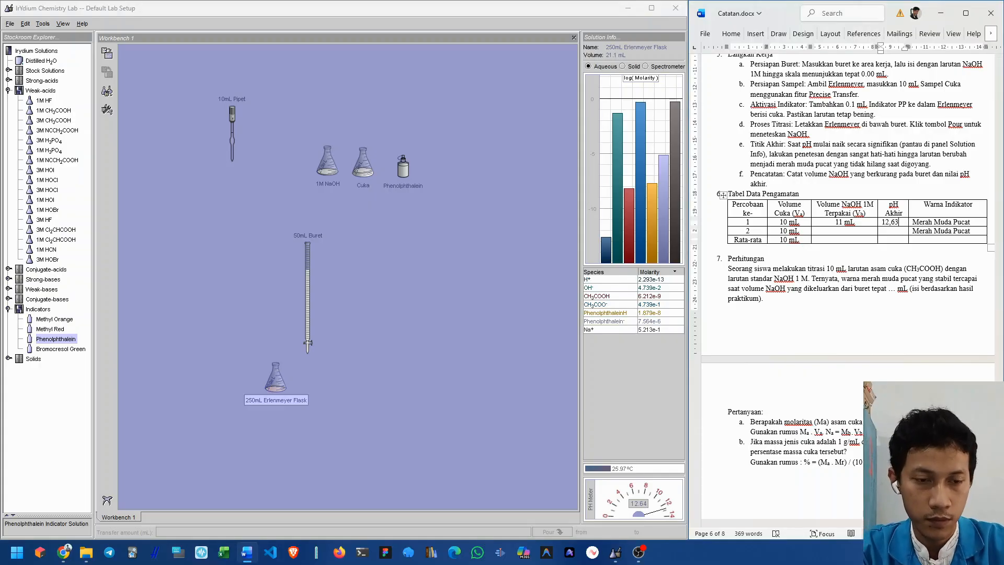
pyautogui.click(859, 231)
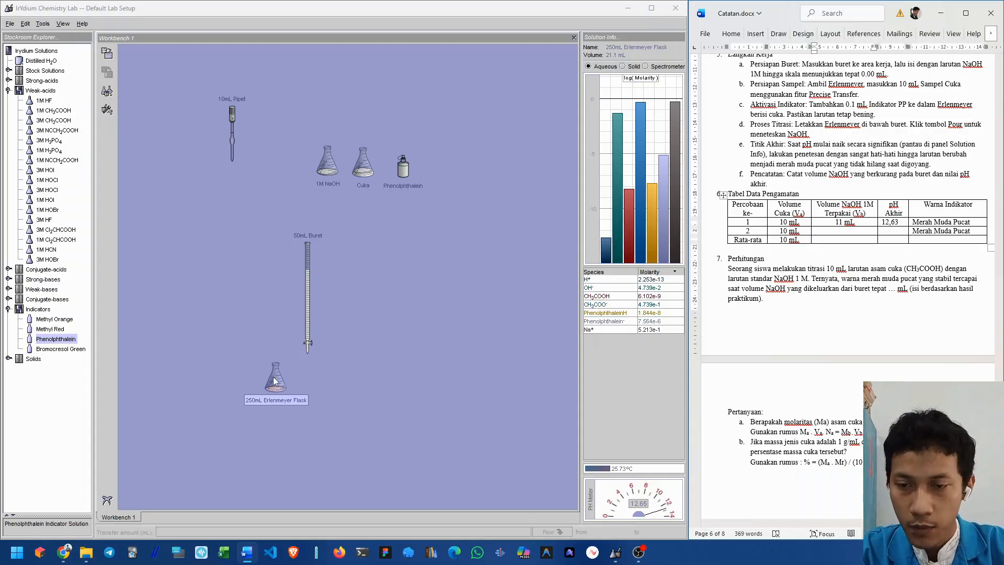
# - Move the titrated flask to the left of the buret and add a new 250mL Erlenmeyer Flask to the buret's right
pyautogui.moveTo(274, 375); pyautogui.dragTo(239, 305)
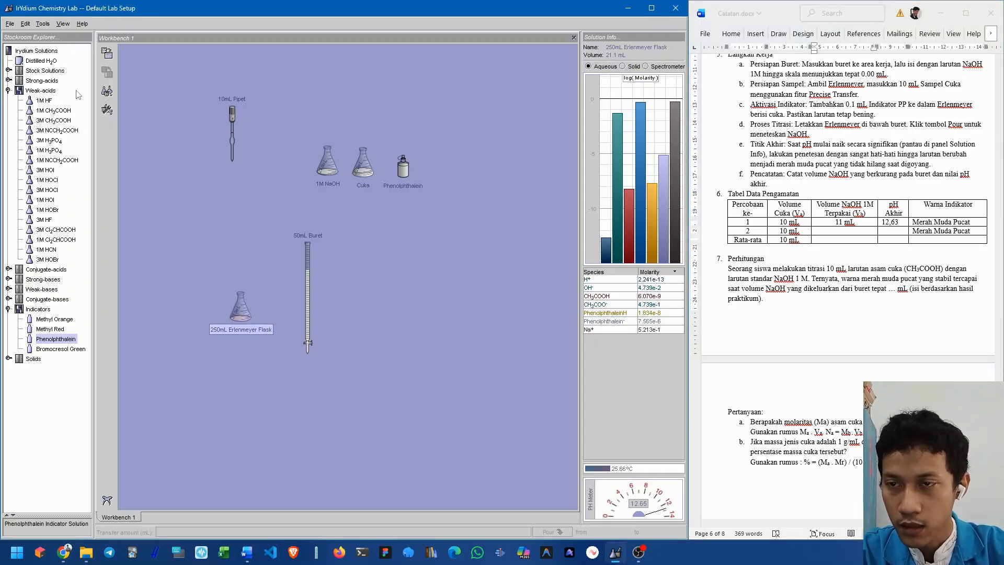
pyautogui.click(107, 91)
pyautogui.moveTo(124, 121)
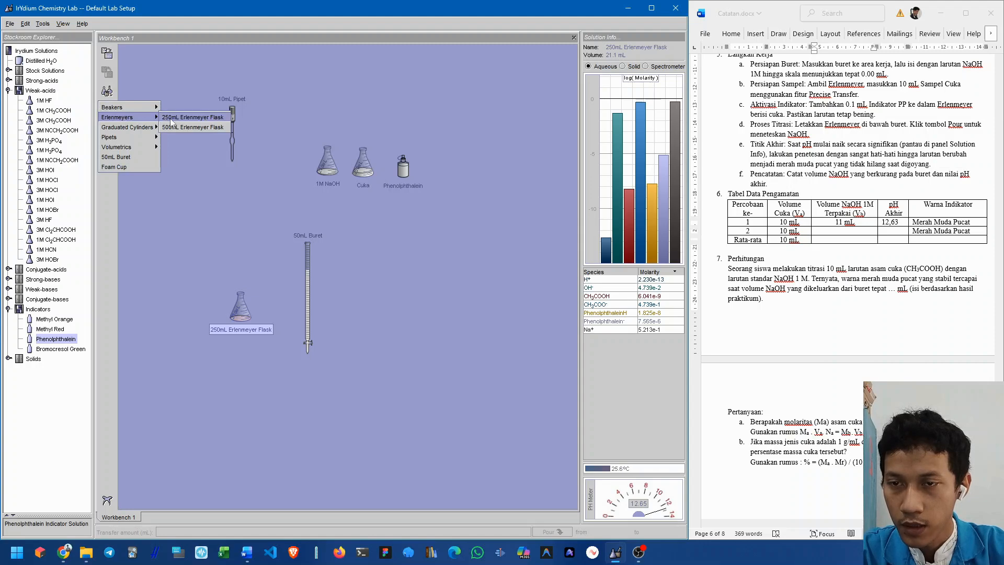
pyautogui.click(171, 119)
pyautogui.moveTo(213, 83); pyautogui.dragTo(372, 311)
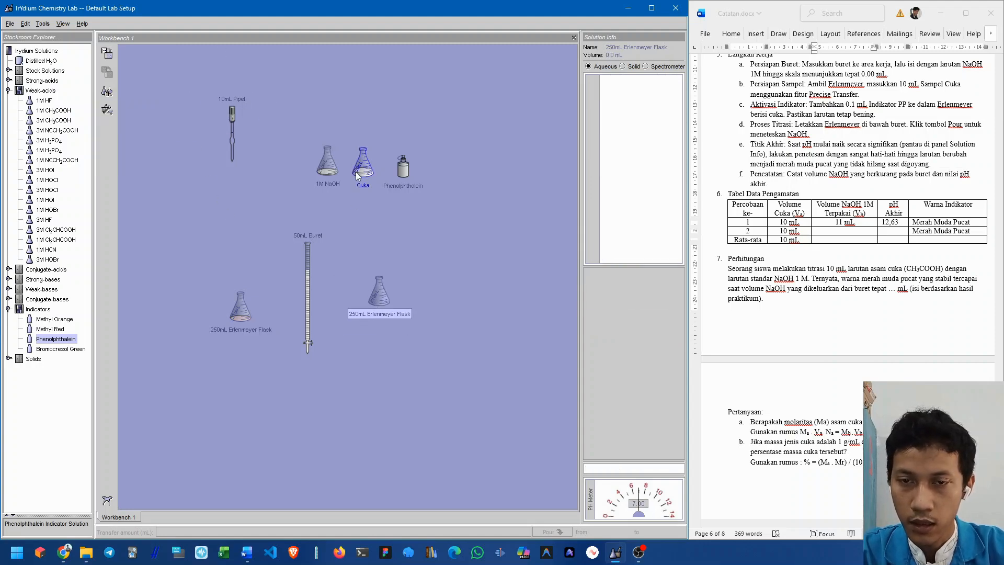
# - Pour 10 mL of Cuka into the new Erlenmeyer flask to the right of the buret
pyautogui.moveTo(356, 171); pyautogui.dragTo(381, 316)
pyautogui.write('10')
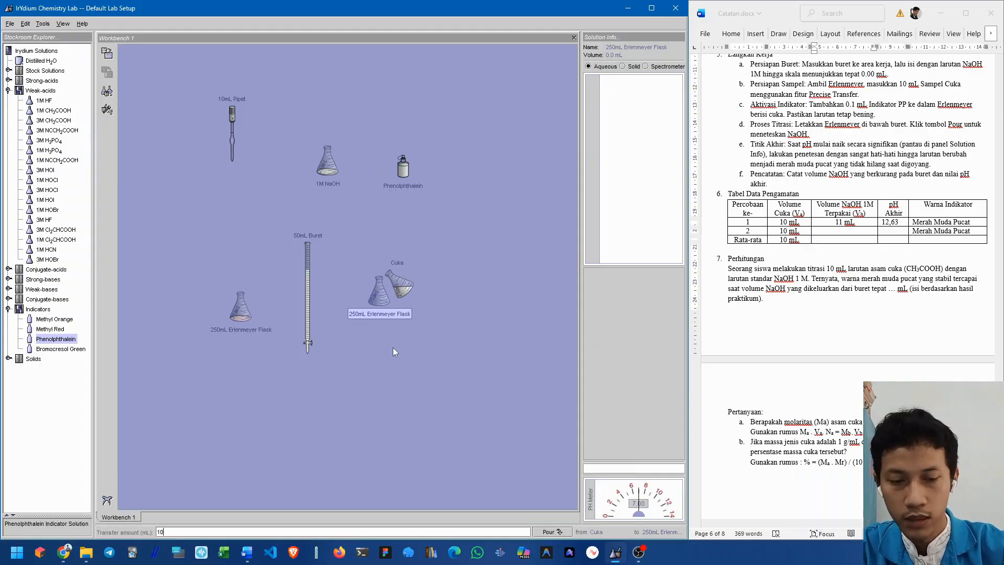
pyautogui.press('Return')
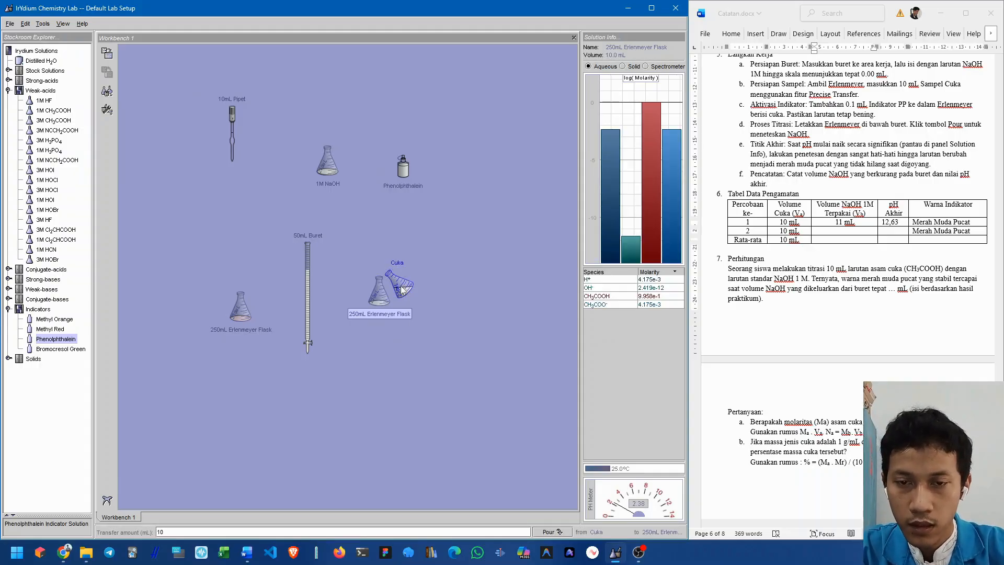
# - Return the Cuka flask beside the 1M NaOH flask, add 0.1 mL of Phenolphthalein to the new sample and put the bottle back beside Cuka
pyautogui.moveTo(397, 270); pyautogui.dragTo(385, 304)
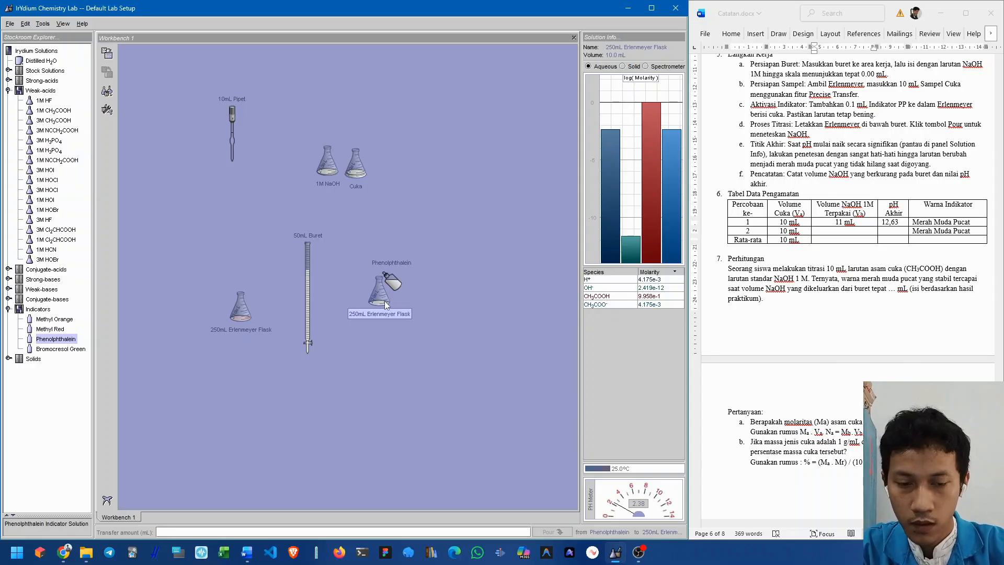
pyautogui.write('0.1')
pyautogui.press('Return')
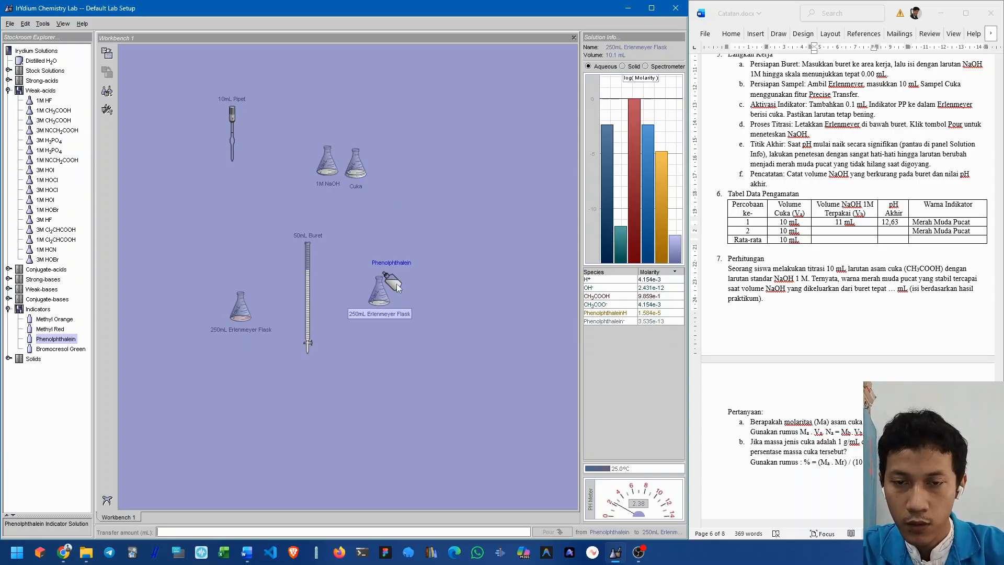
pyautogui.moveTo(396, 283); pyautogui.dragTo(393, 174)
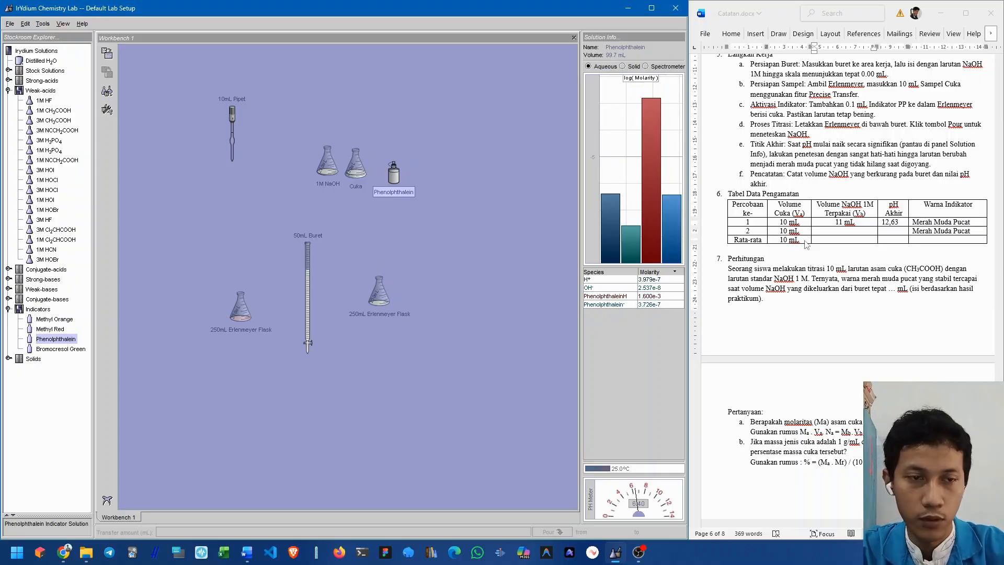
# - Place the second sample flask below the buret and join the buret to it
pyautogui.click(840, 232)
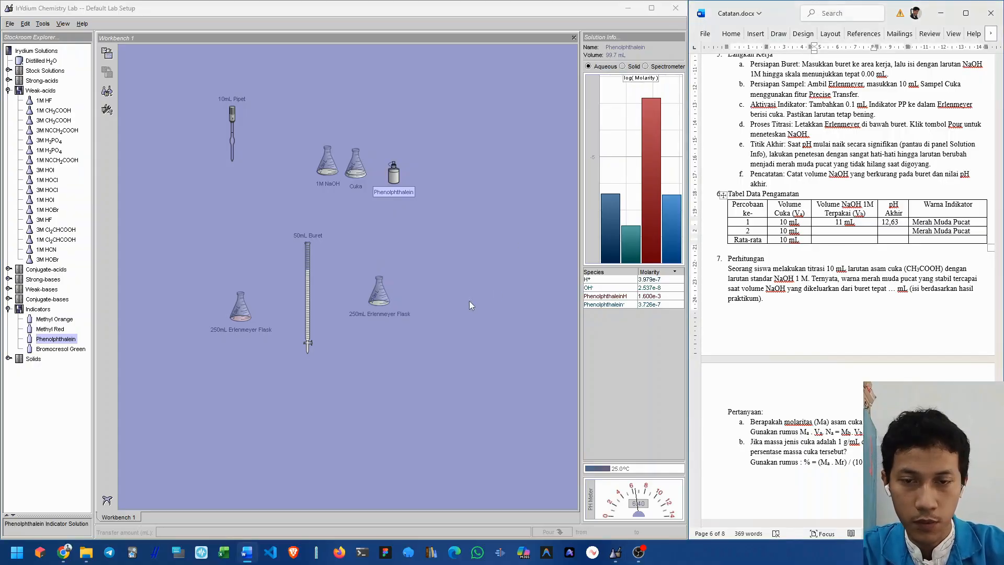
pyautogui.moveTo(369, 301); pyautogui.dragTo(361, 317)
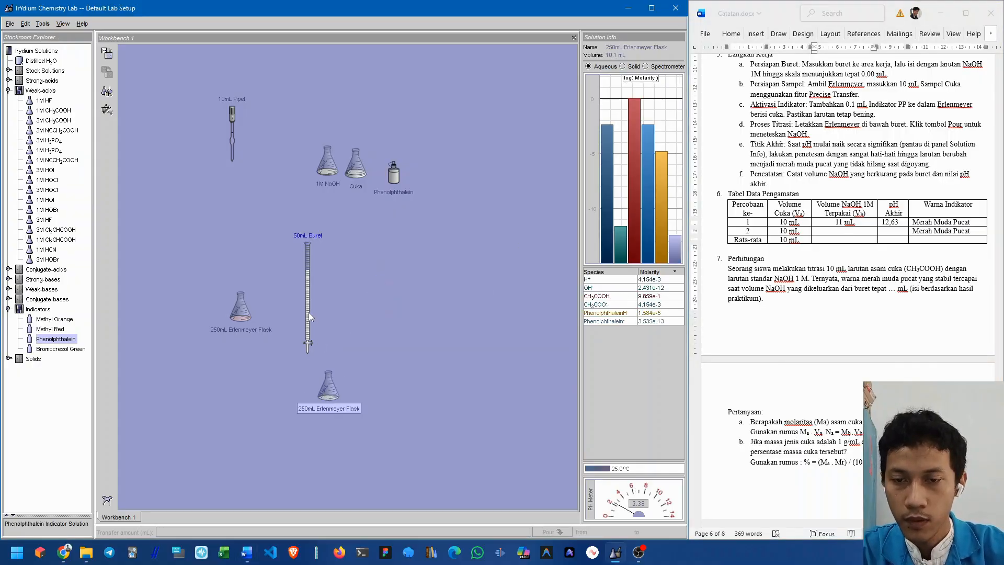
pyautogui.moveTo(309, 312); pyautogui.dragTo(332, 335)
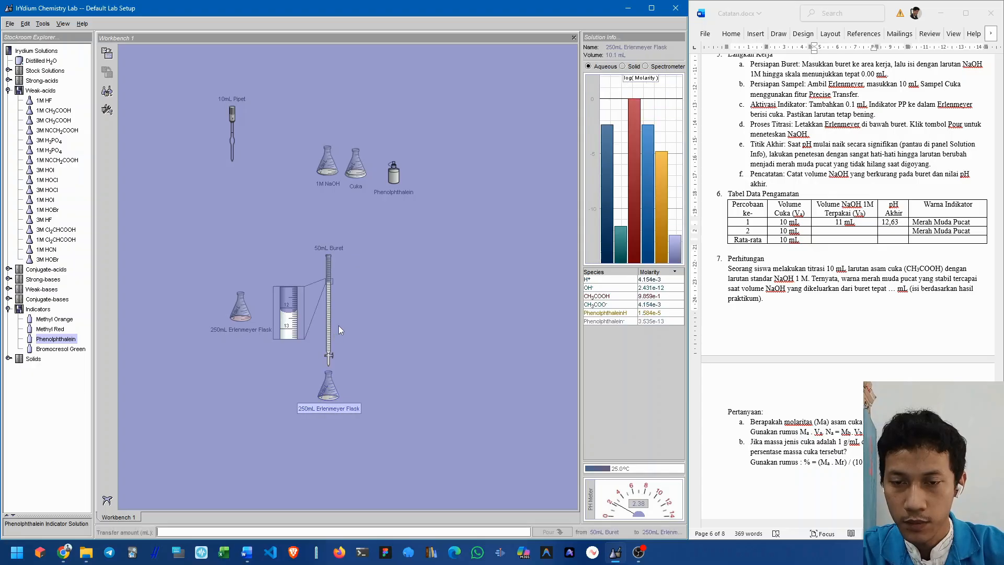
# - Titrate the second sample by dispensing ten 1 mL portions of NaOH from the buret into the flask beneath it
pyautogui.click(332, 533)
pyautogui.write('1')
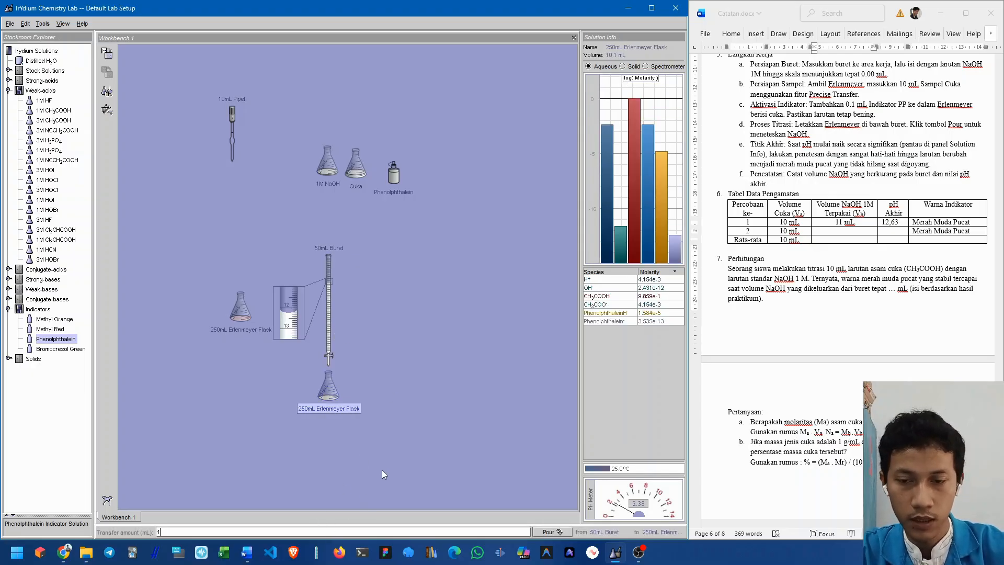
pyautogui.click(556, 532)
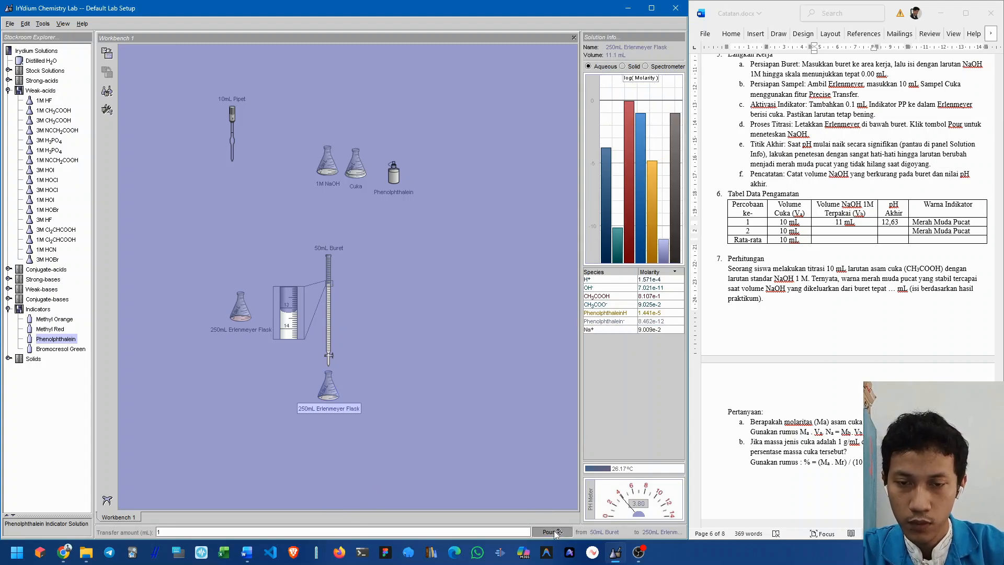
pyautogui.click(556, 533)
pyautogui.click(556, 532)
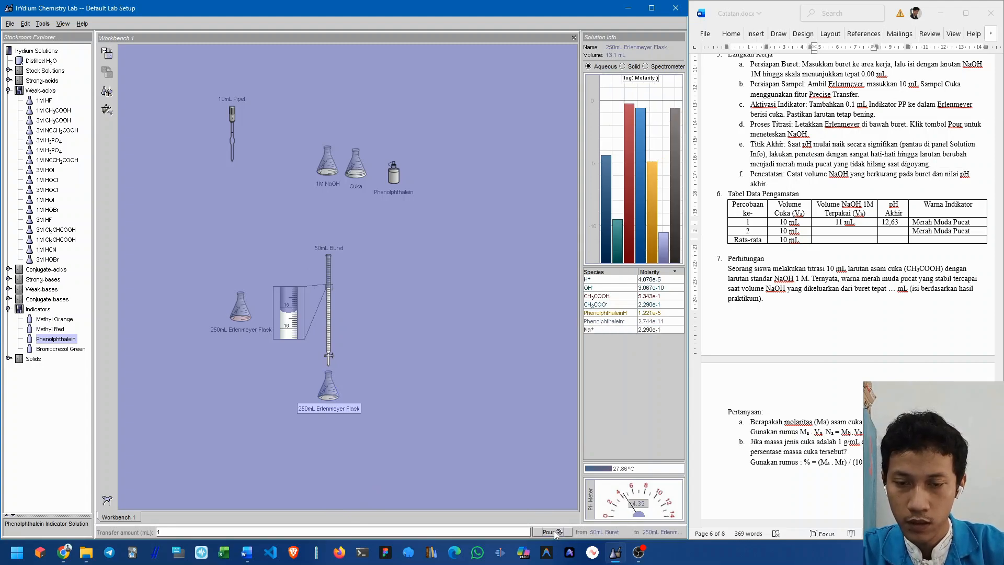
pyautogui.click(556, 532)
pyautogui.click(556, 532)
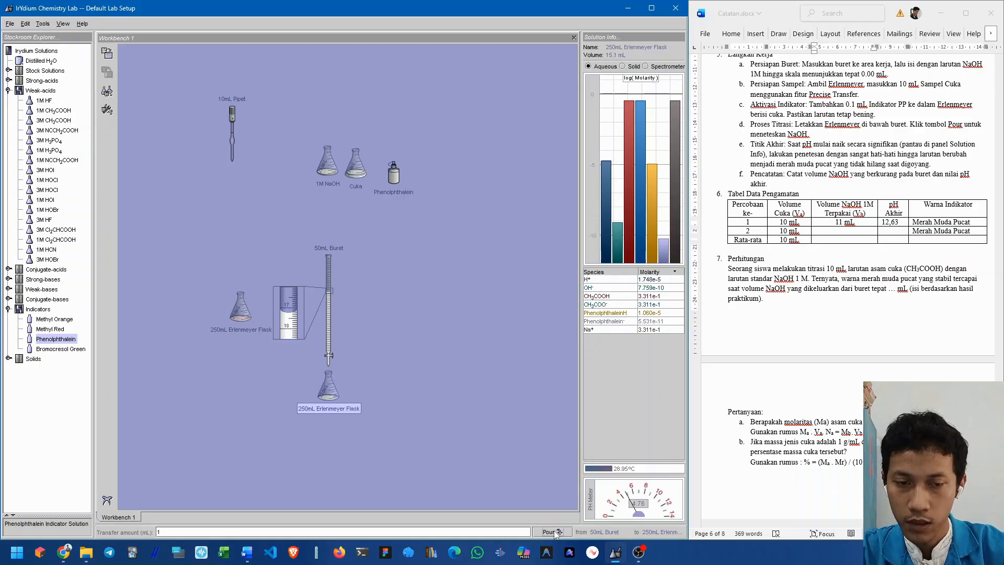
pyautogui.click(556, 533)
pyautogui.click(556, 532)
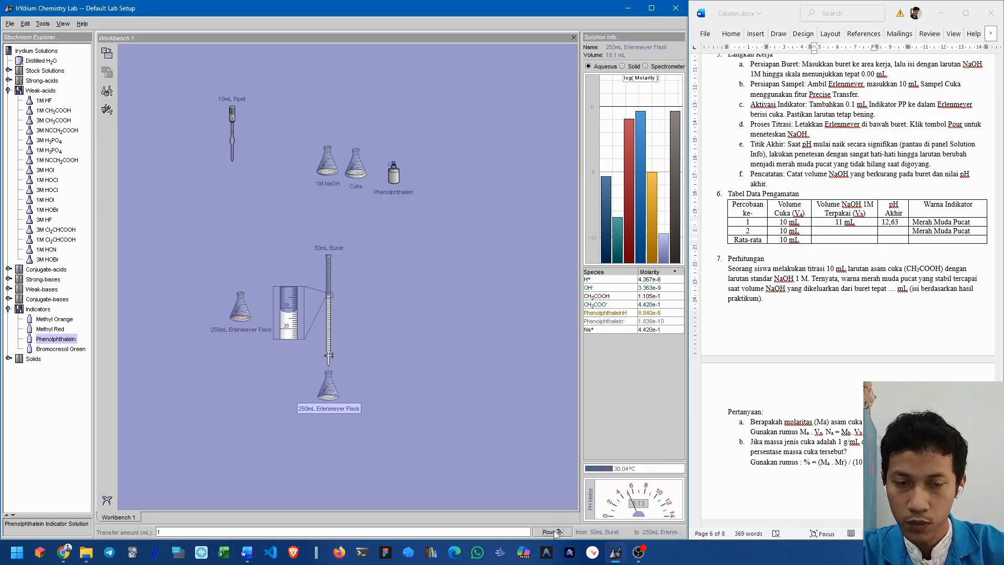
pyautogui.click(556, 532)
pyautogui.click(556, 533)
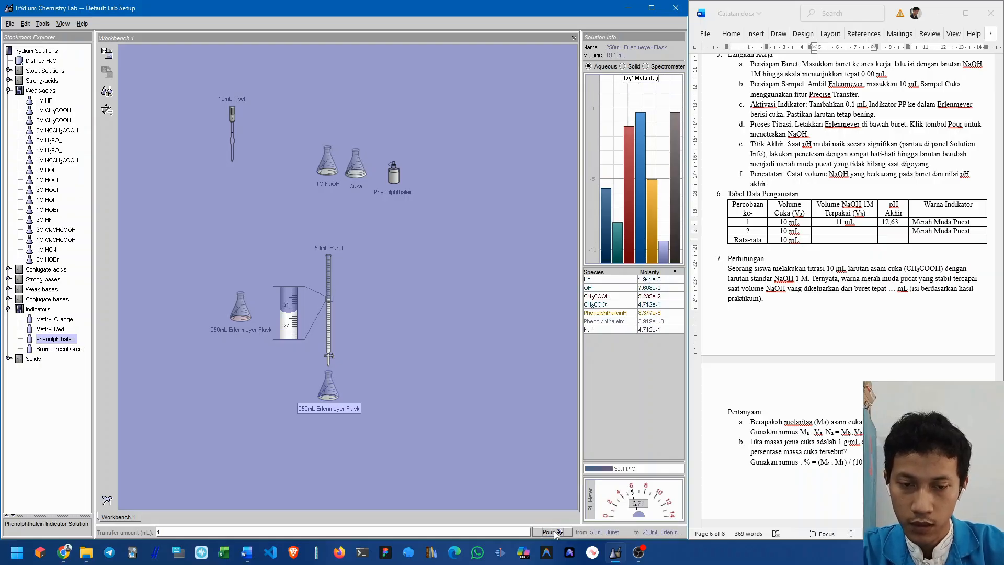
pyautogui.click(556, 532)
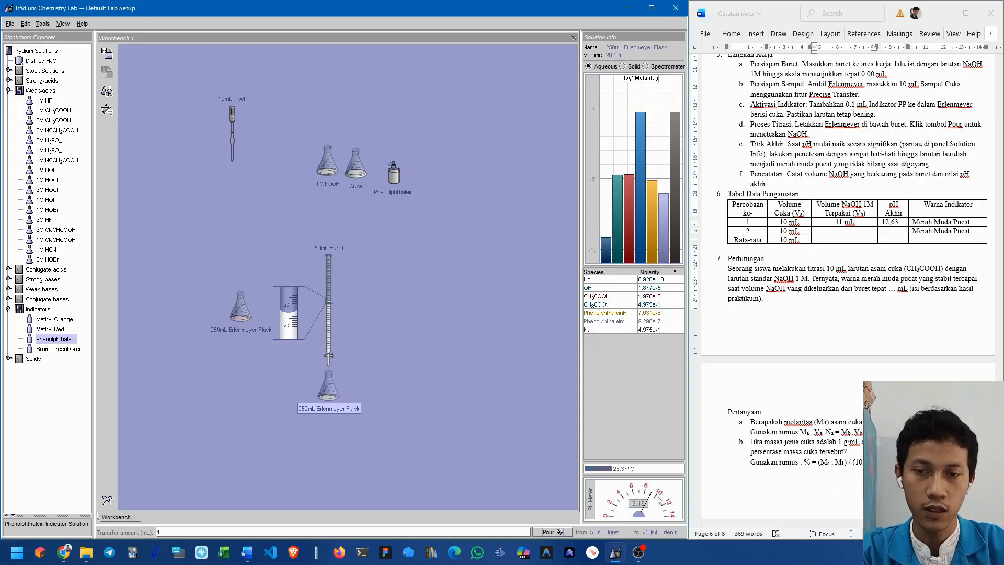
# - Dispense 0.1 mL of NaOH into the second sample, and move its flask away from the buret to stand beside the first titrated flask
pyautogui.click(514, 530)
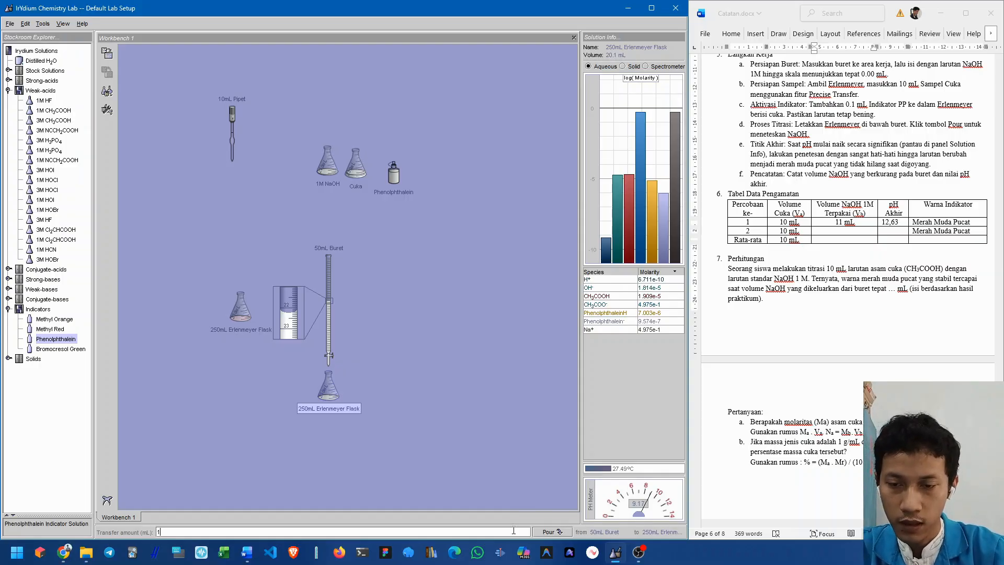
pyautogui.press('BackSpace')
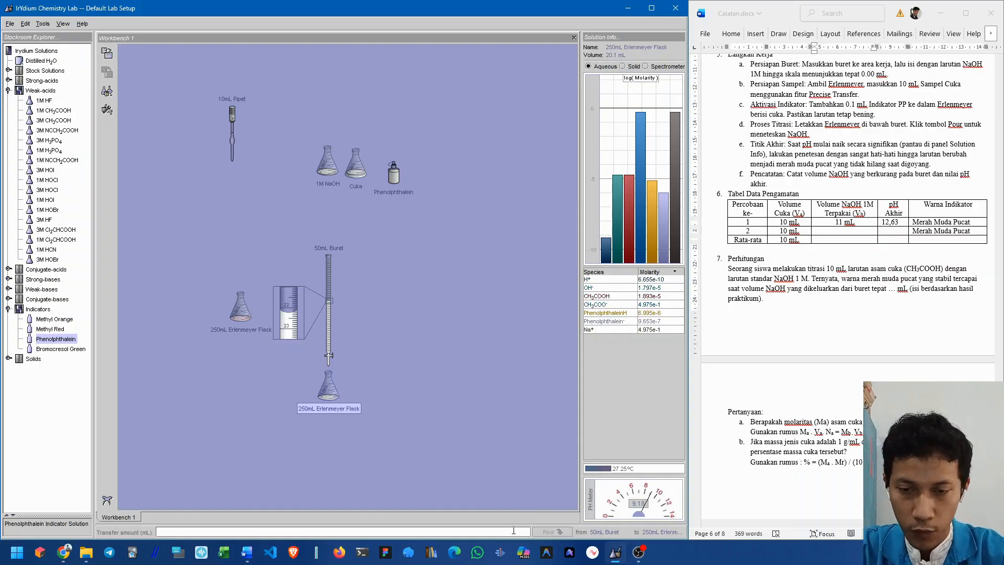
pyautogui.write('0')
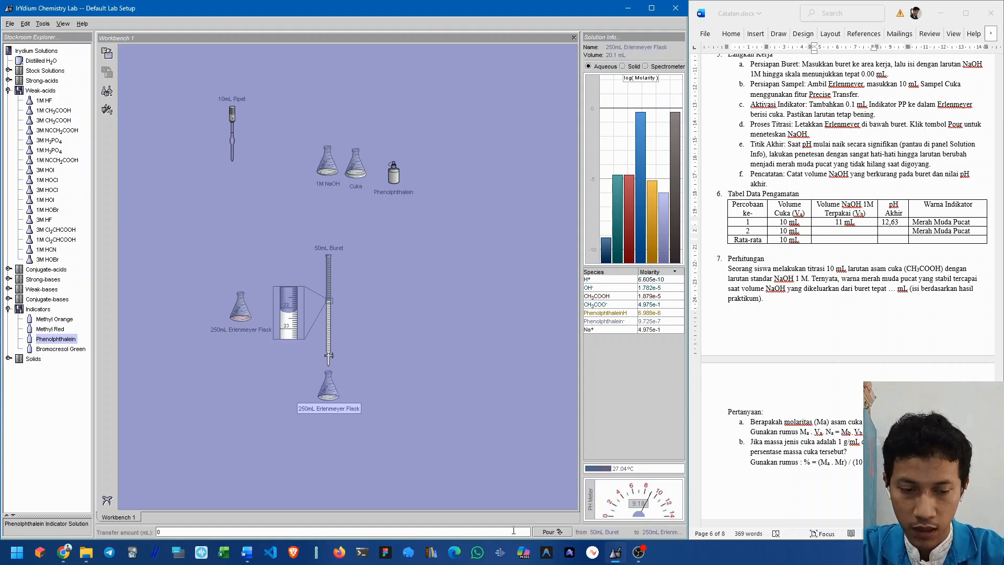
pyautogui.write('.1')
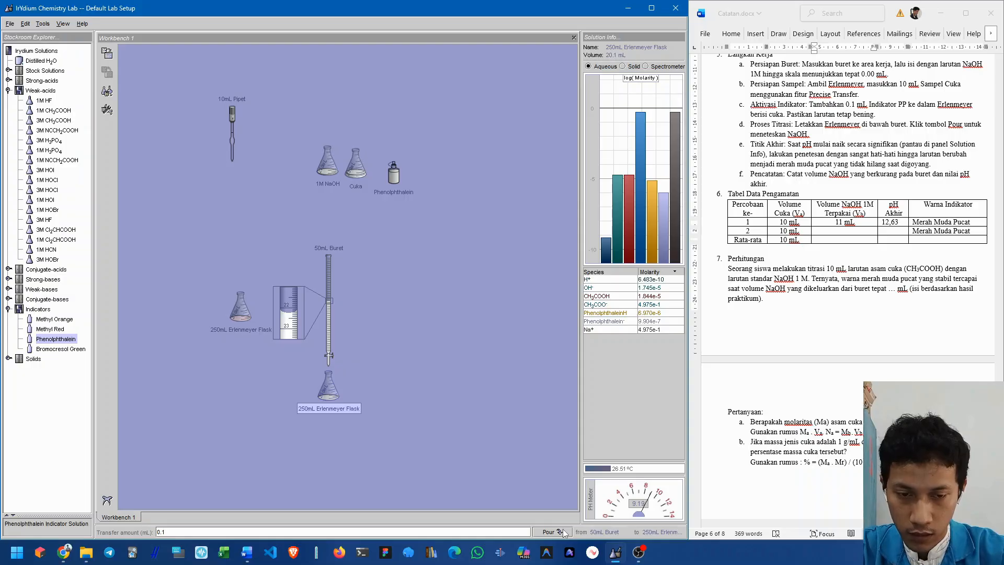
pyautogui.click(564, 532)
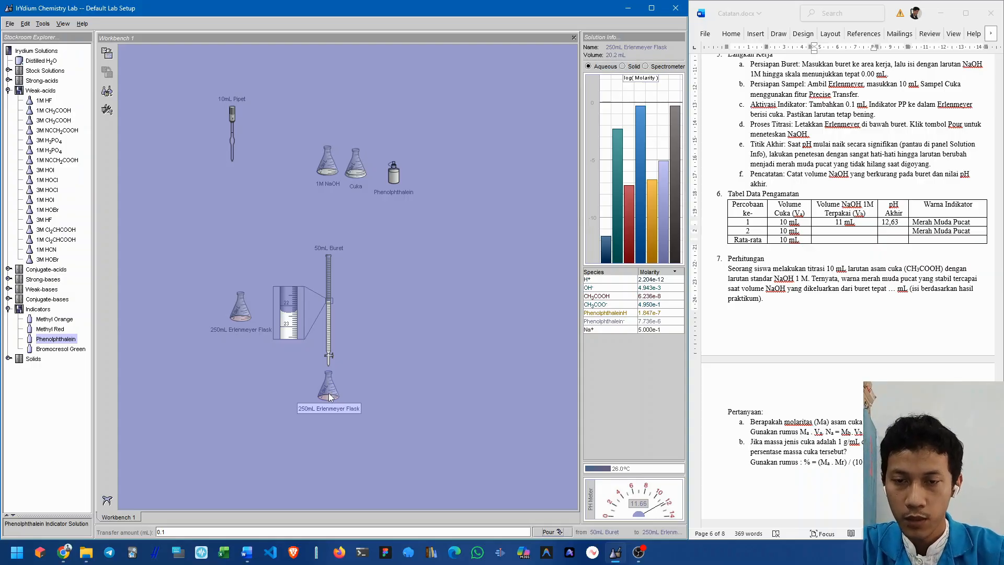
pyautogui.moveTo(332, 395); pyautogui.dragTo(460, 264)
pyautogui.moveTo(372, 332); pyautogui.dragTo(317, 320)
# - Record a centred NaOH volume of 10,1 mL and a final pH of 11,67 for trial 2 in the observation table
pyautogui.click(857, 231)
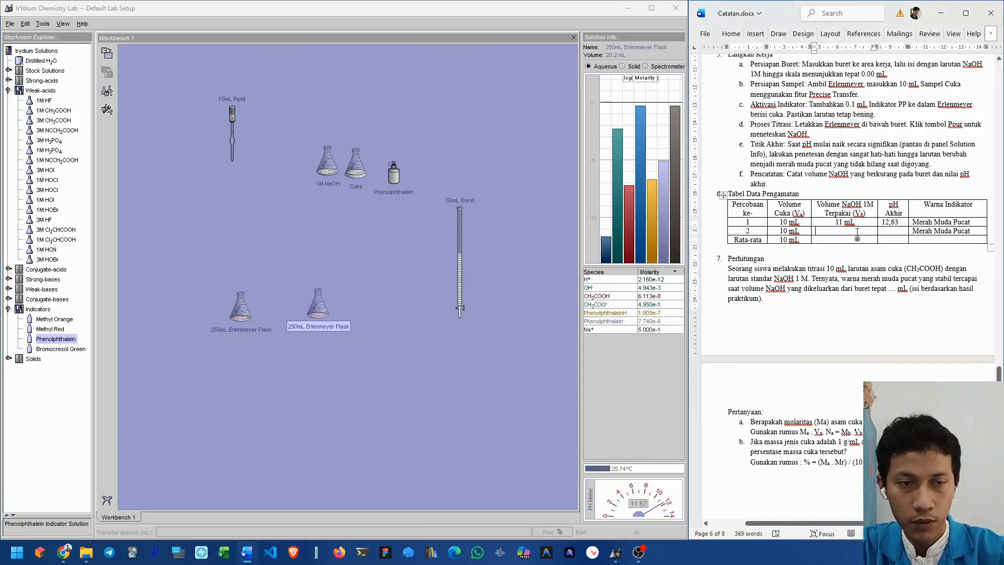
pyautogui.write('10,1')
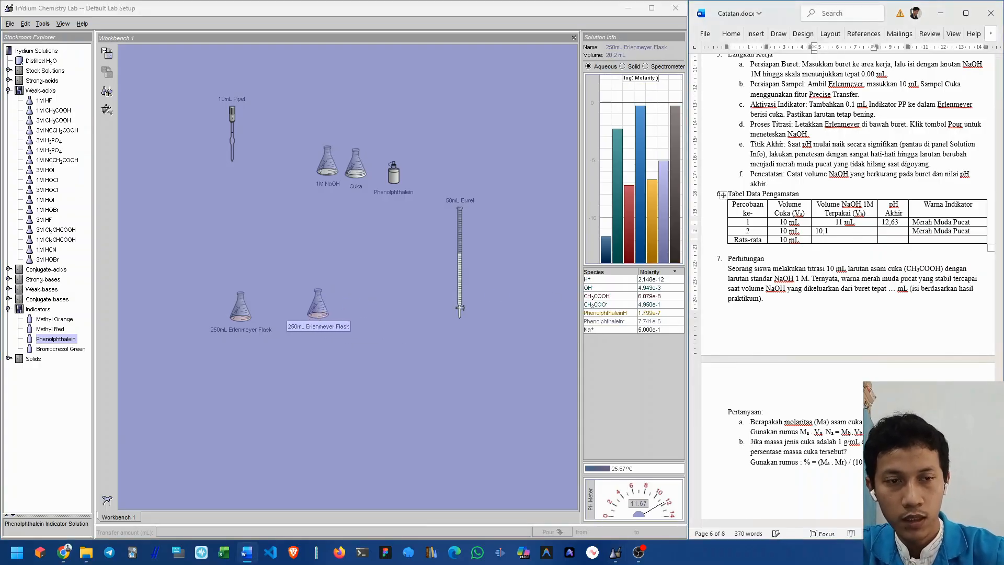
pyautogui.write(' mL')
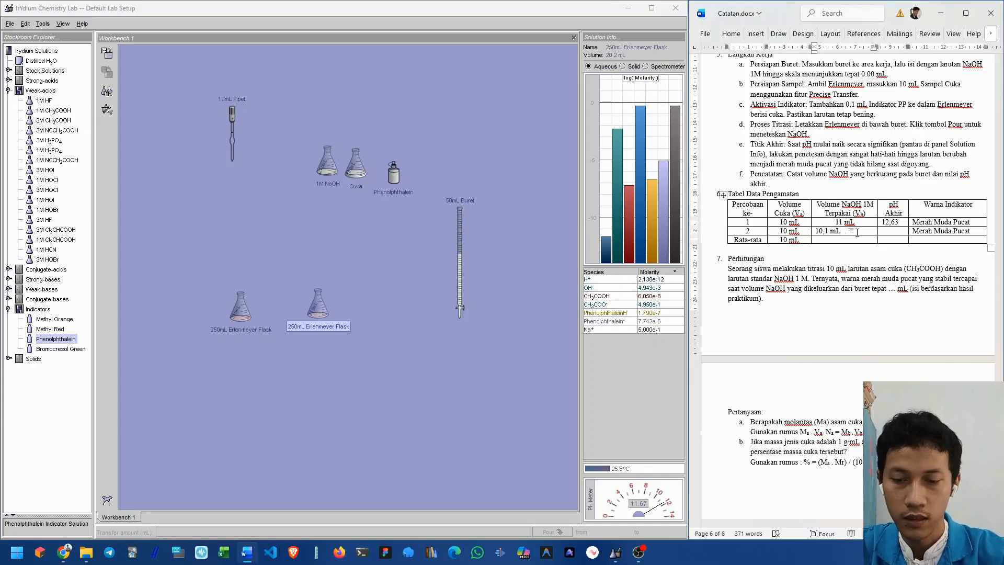
pyautogui.hotkey('ctrl', 'e')
pyautogui.click(892, 230)
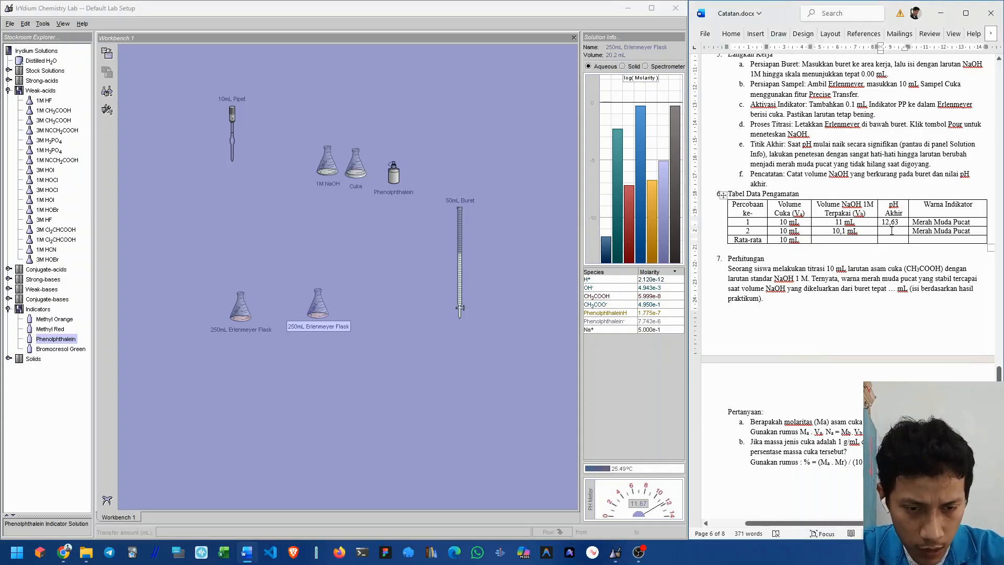
pyautogui.write('11,67')
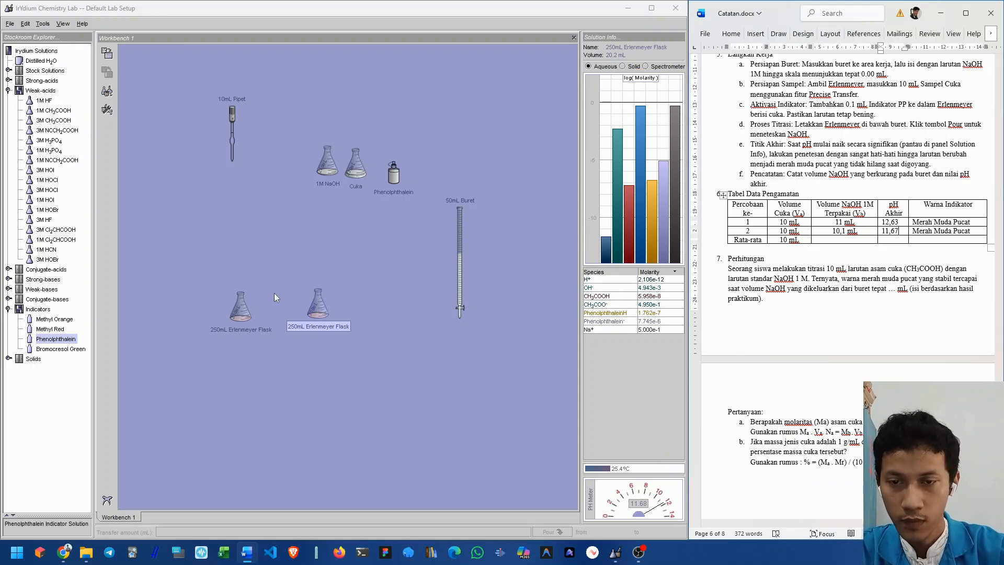
# - Bring the two titrated flasks closer together on the workbench and move the buret up, clear of both flasks
pyautogui.moveTo(242, 308); pyautogui.dragTo(268, 293)
pyautogui.moveTo(323, 314); pyautogui.dragTo(329, 303)
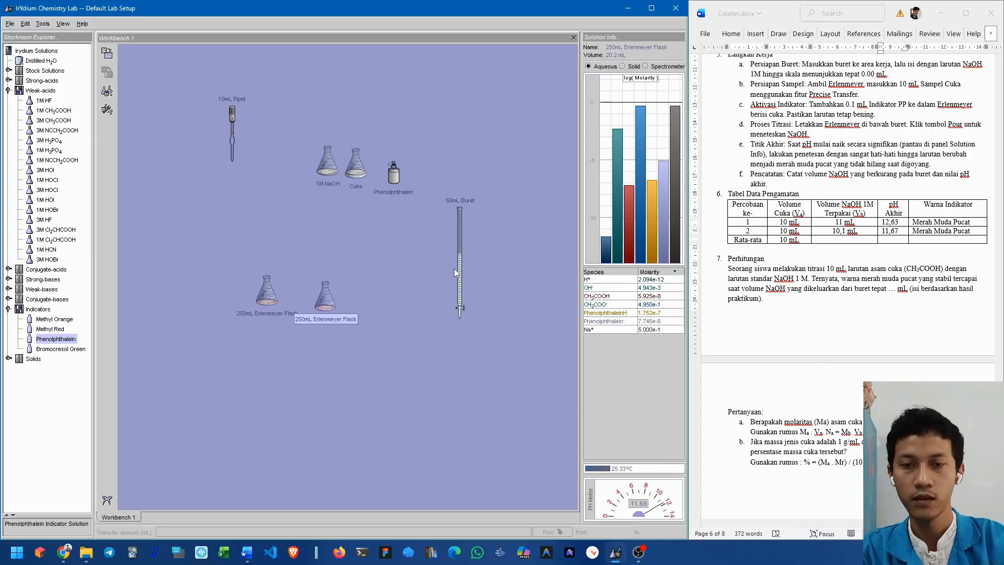
pyautogui.moveTo(460, 268); pyautogui.dragTo(484, 184)
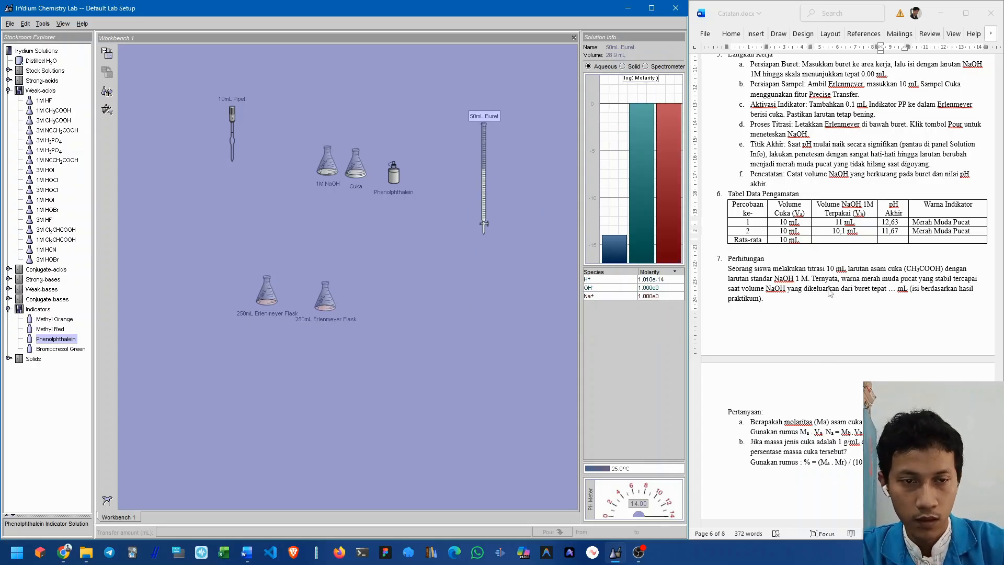
# - Review the Perhitungan text and Pertanyaan formulas below the observation table, and inspect the first titrated flask's solution info
pyautogui.scroll(-4, 831, 293)
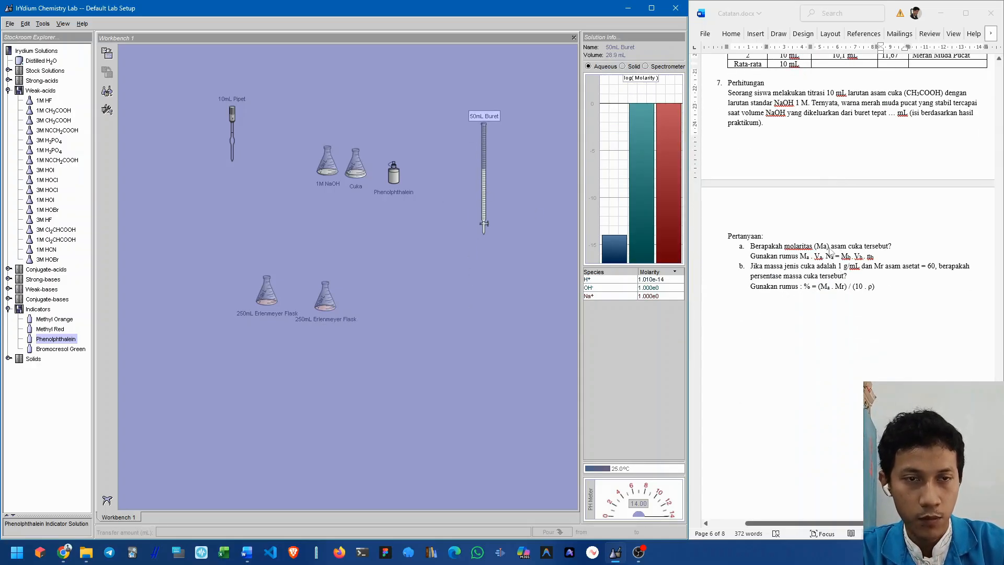
pyautogui.click(822, 99)
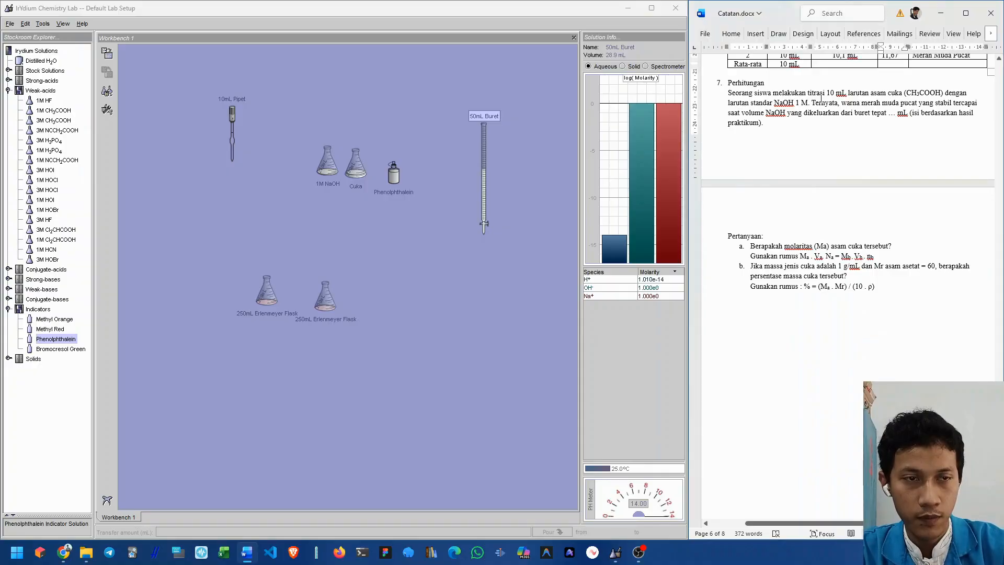
pyautogui.scroll(1, 821, 98)
pyautogui.moveTo(734, 110); pyautogui.dragTo(745, 99)
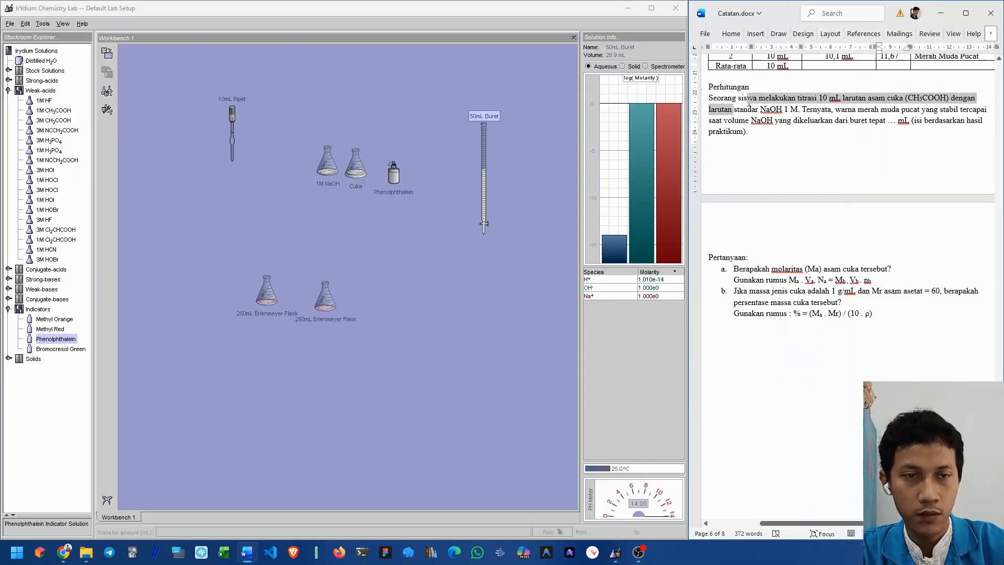
pyautogui.click(749, 103)
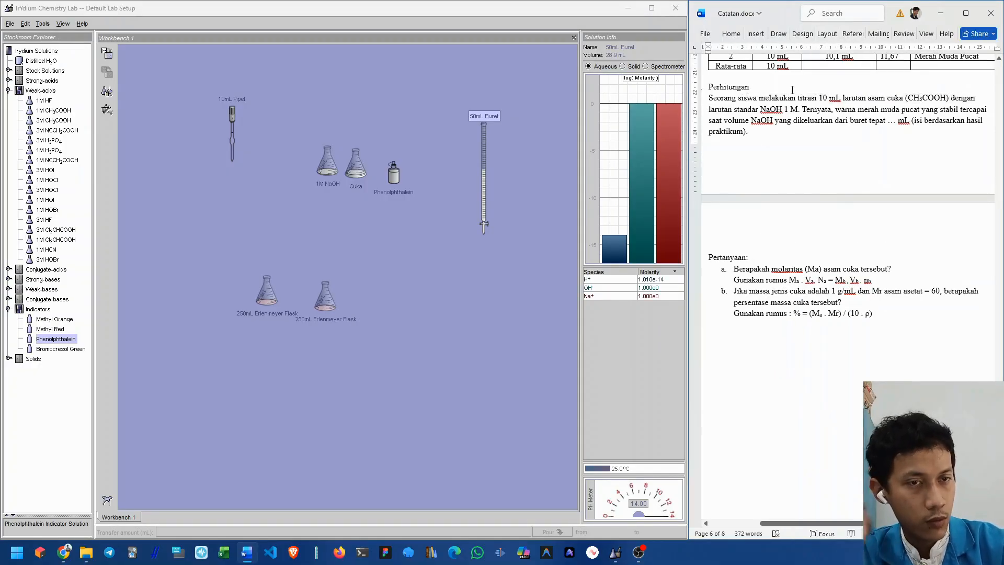
pyautogui.click(267, 303)
pyautogui.moveTo(267, 305); pyautogui.dragTo(254, 309)
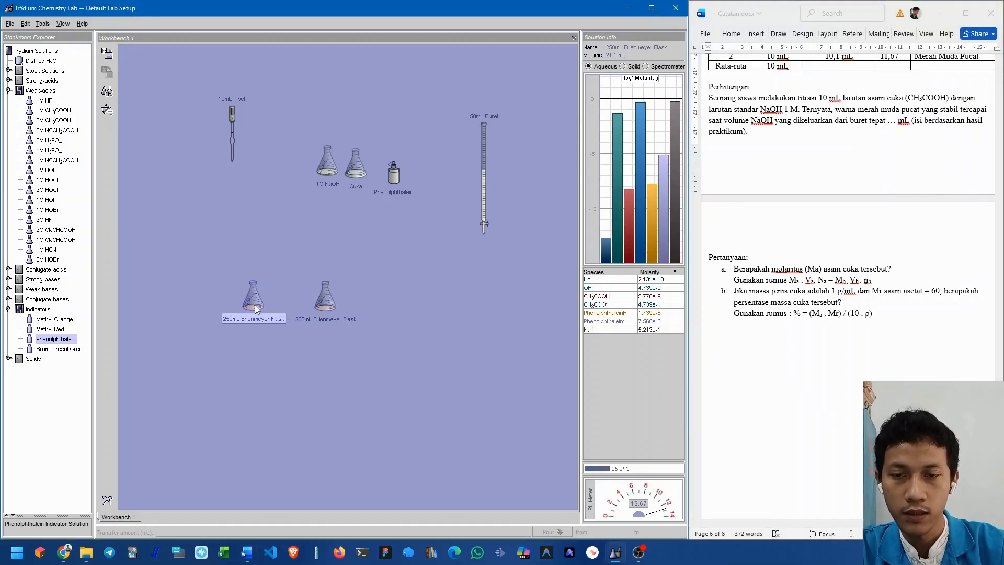
pyautogui.click(858, 105)
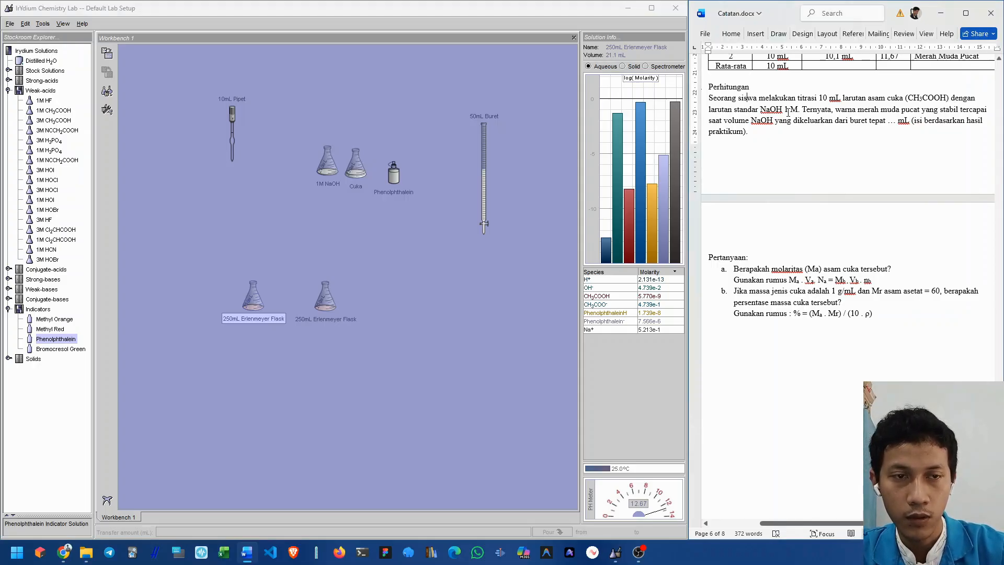
pyautogui.click(813, 111)
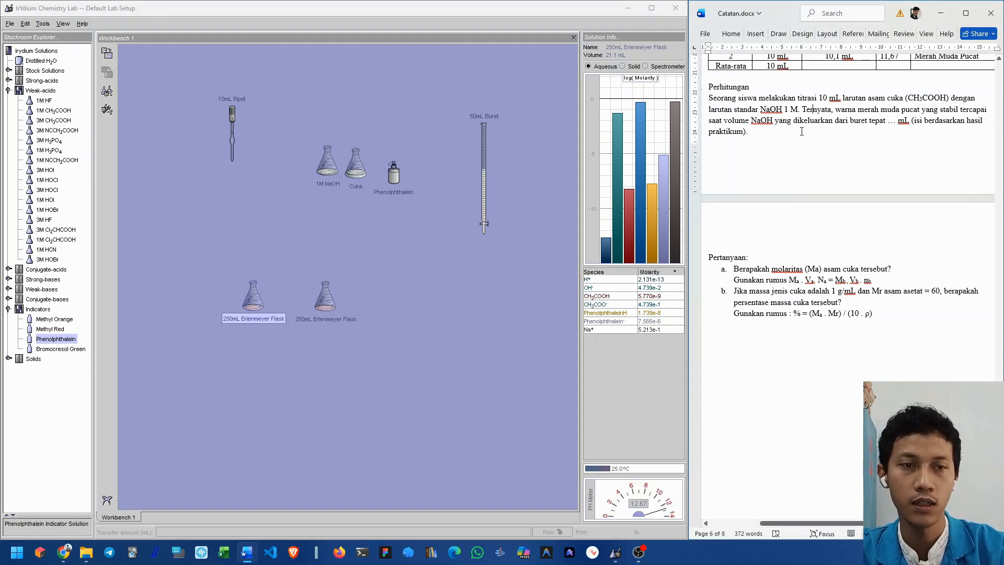
pyautogui.scroll(2, 852, 118)
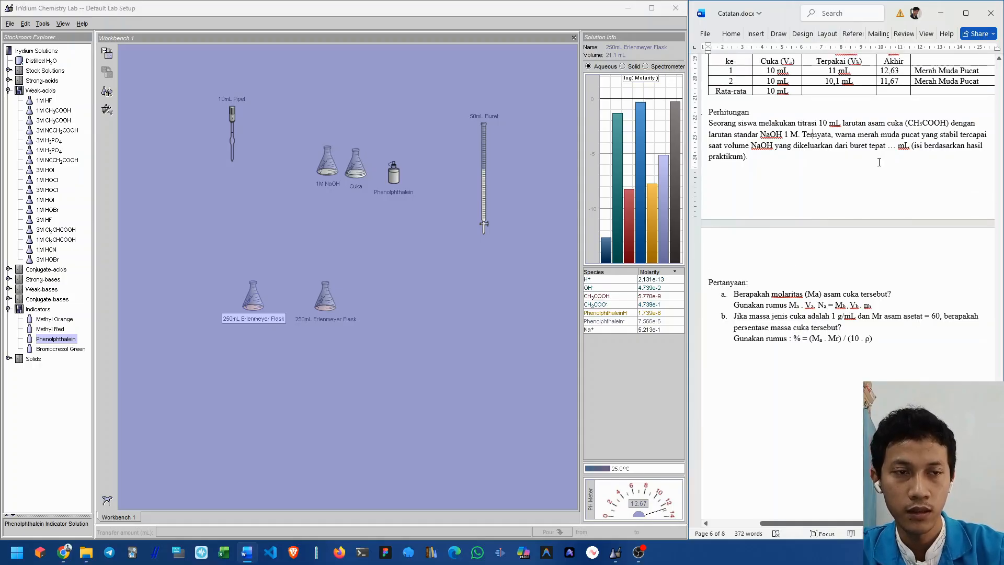
# - Select the NaOH volume cell of the Rata-rata row and switch to the blank Bimtek Ka Lab document in Mathcha
pyautogui.click(835, 116)
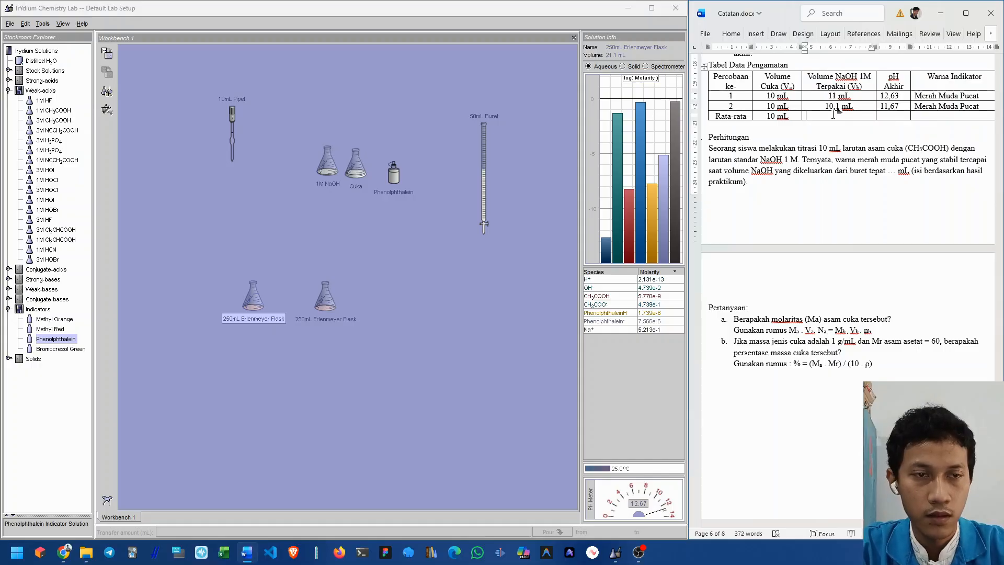
pyautogui.hotkey('alt', 'Tab')
pyautogui.click(761, 351)
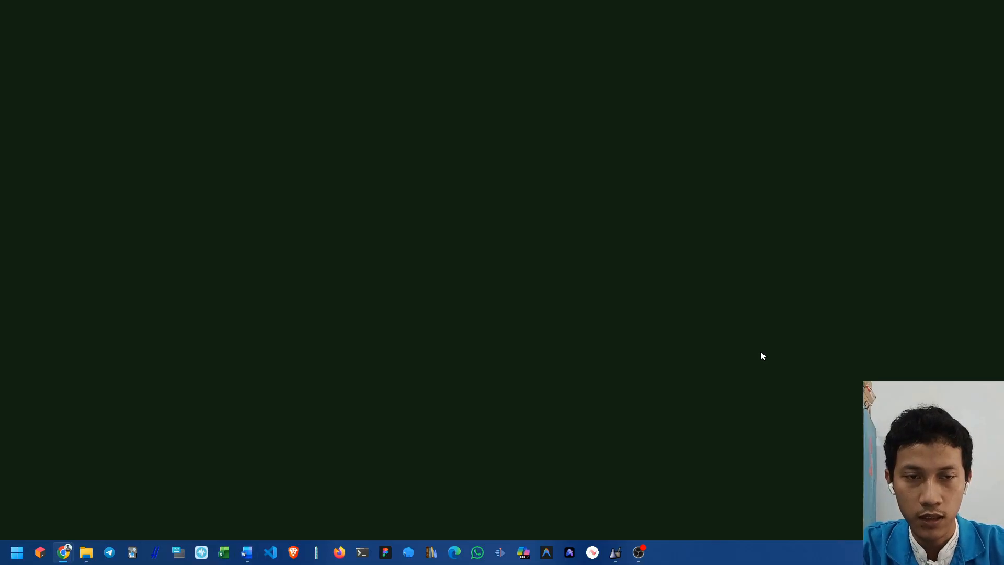
pyautogui.hotkey('ctrl', '+')
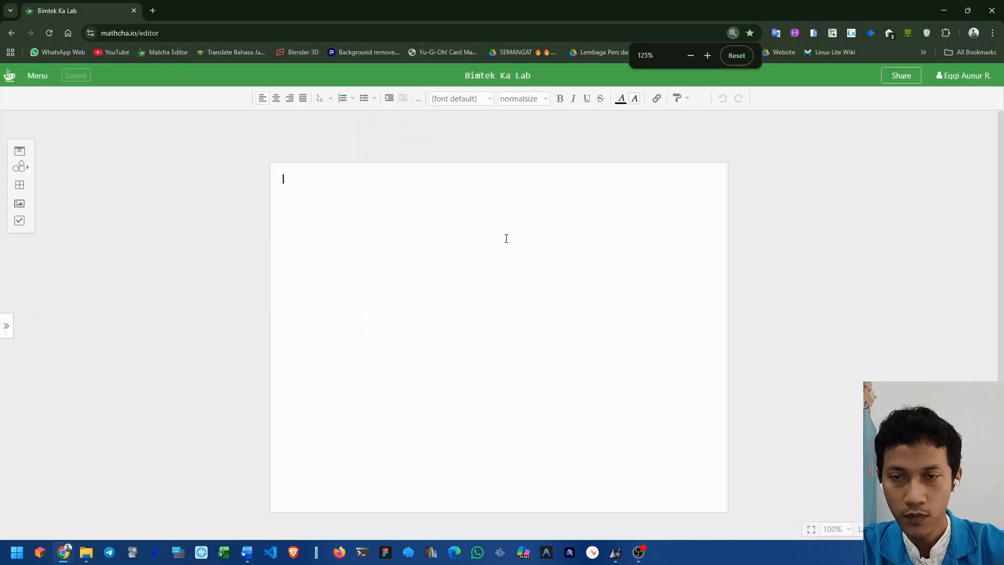
pyautogui.write('Volu')
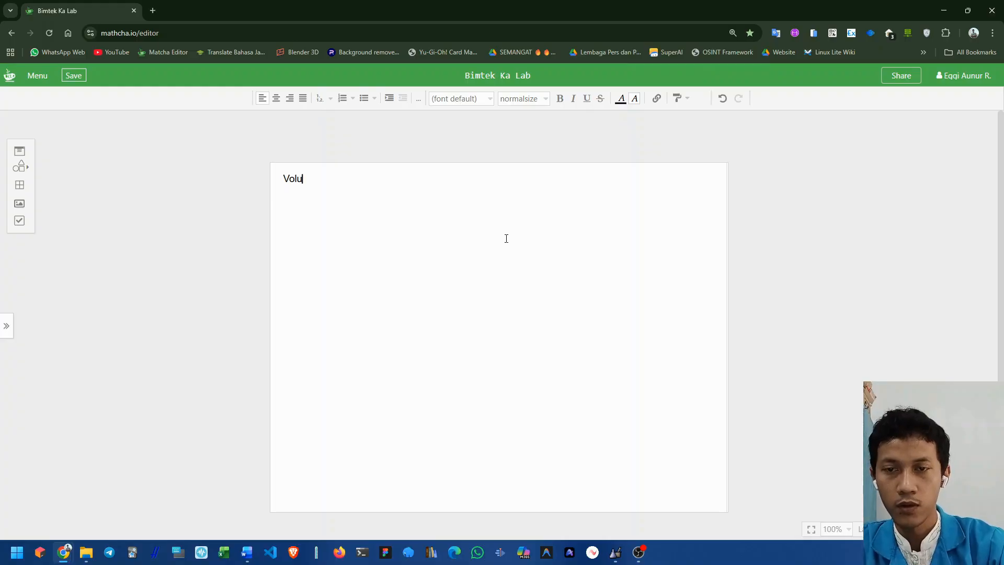
pyautogui.press('BackSpace')
pyautogui.press('BackSpace')
pyautogui.press('BackSpace')
pyautogui.press('BackSpace')
# - Insert a math expression in the document that begins with "Volume Rata-rata NaOH ="
pyautogui.hotkey('ctrl', 'm')
pyautogui.write('V')
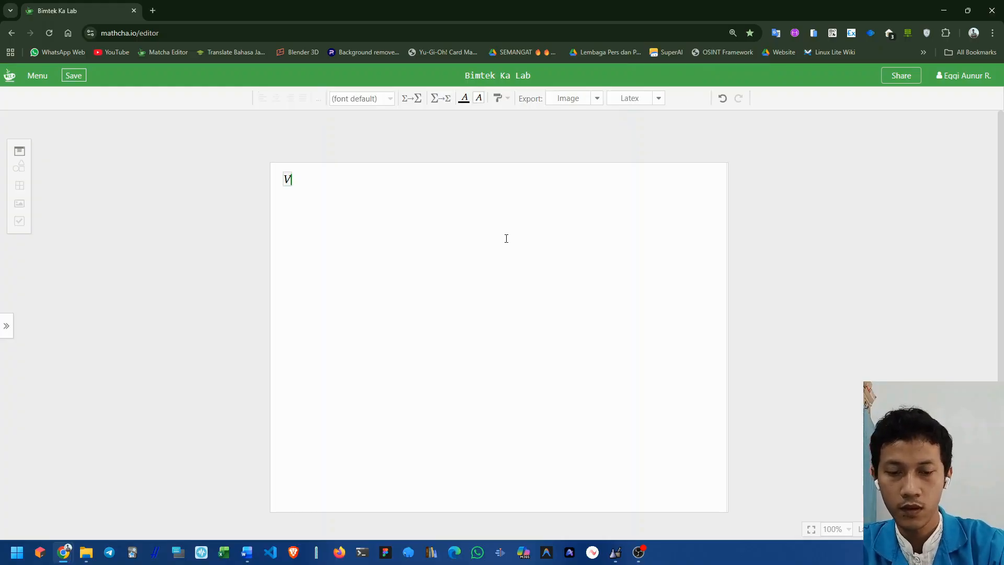
pyautogui.write('olume')
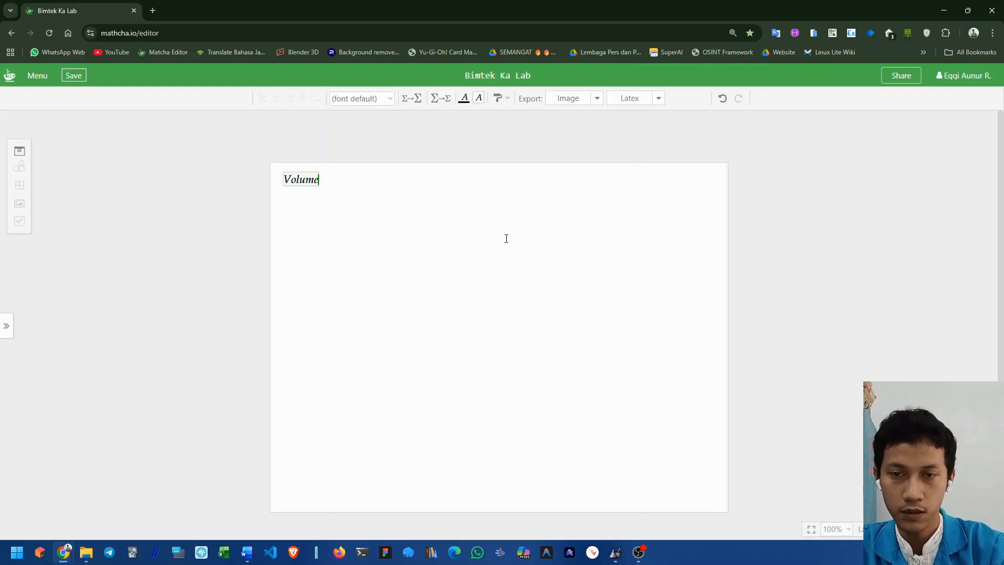
pyautogui.write(' Rata')
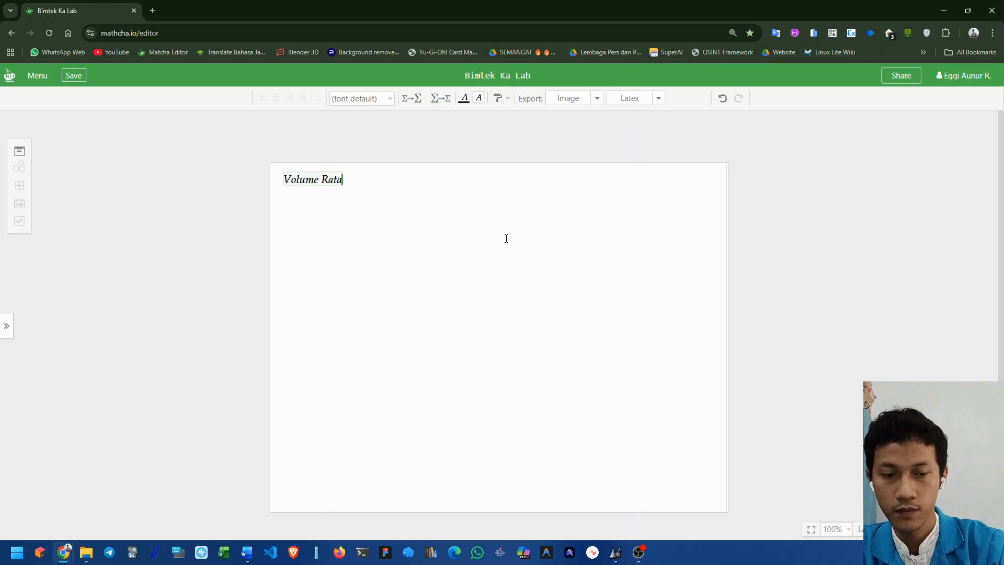
pyautogui.write('-rata')
pyautogui.hotkey('alt', 'Tab')
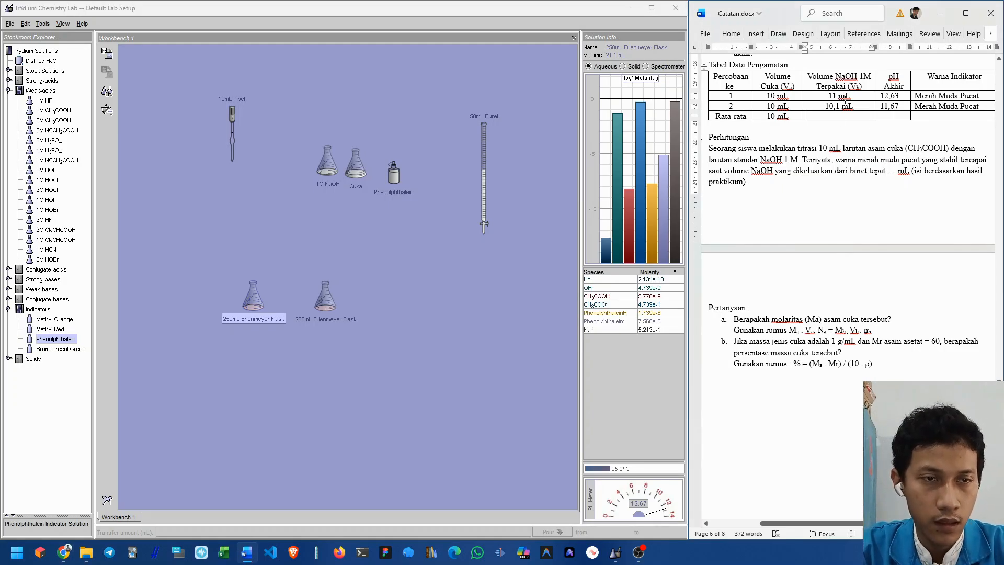
pyautogui.hotkey('alt', 'Tab')
pyautogui.write('Na')
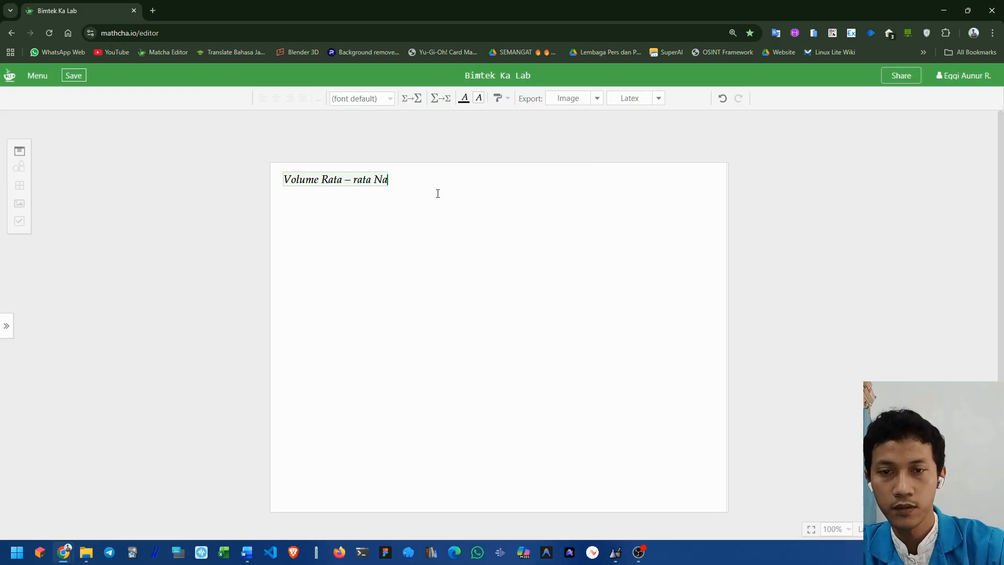
pyautogui.write('OH = ')
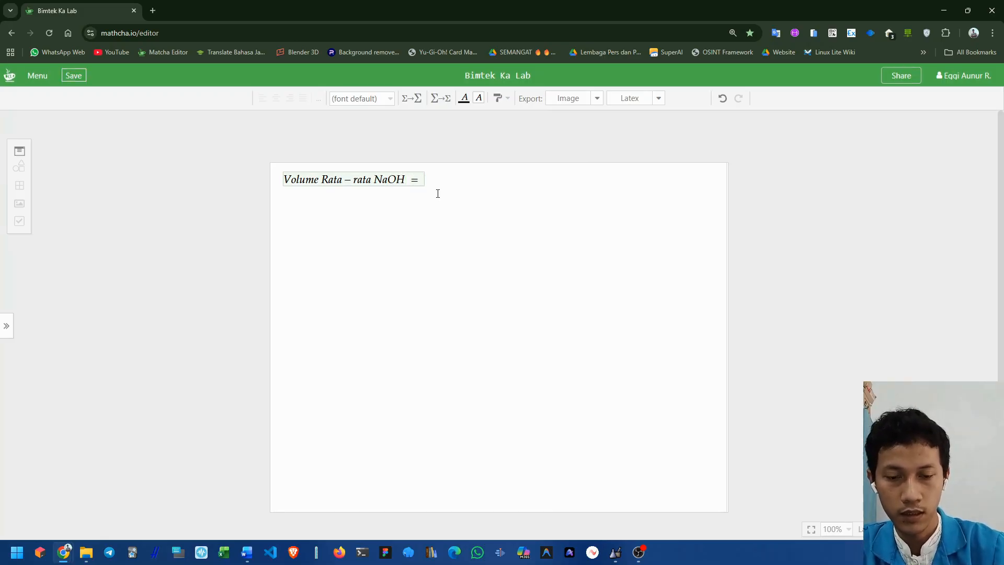
# - Continue the average NaOH volume expression with the fraction (11 mL + 10,1 mL) over 2, followed by an equals sign
pyautogui.write('/')
pyautogui.write('11')
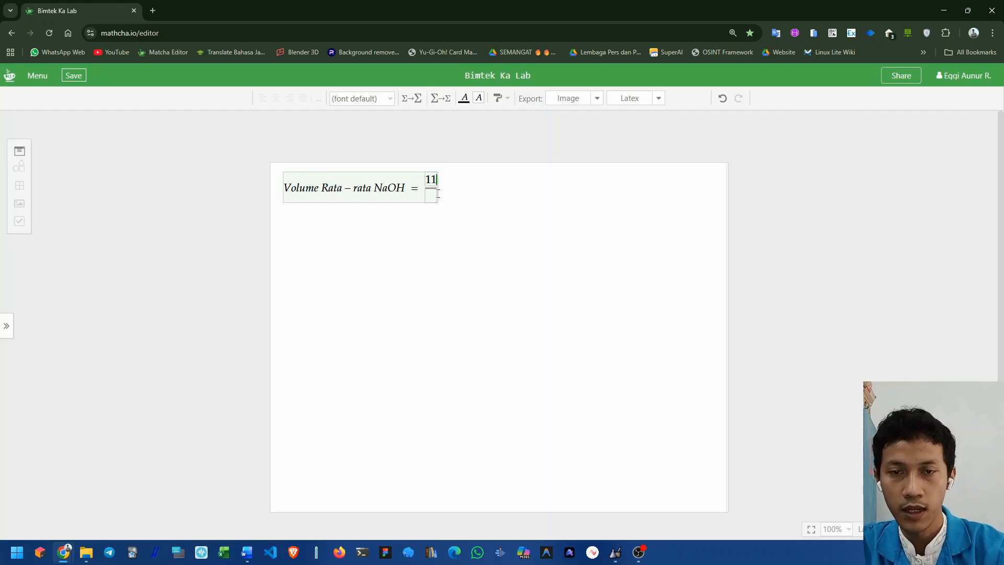
pyautogui.write(' m')
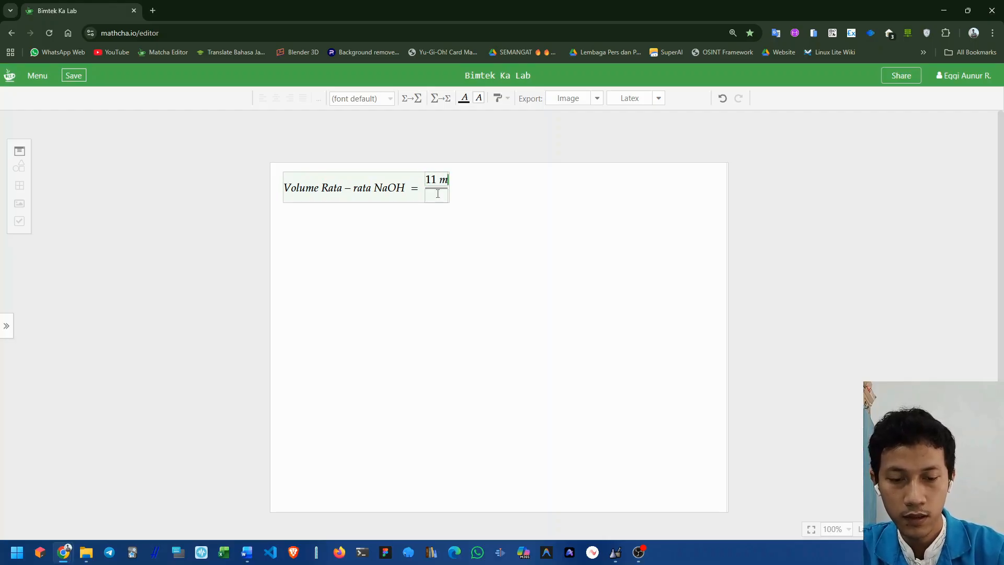
pyautogui.write('L+1')
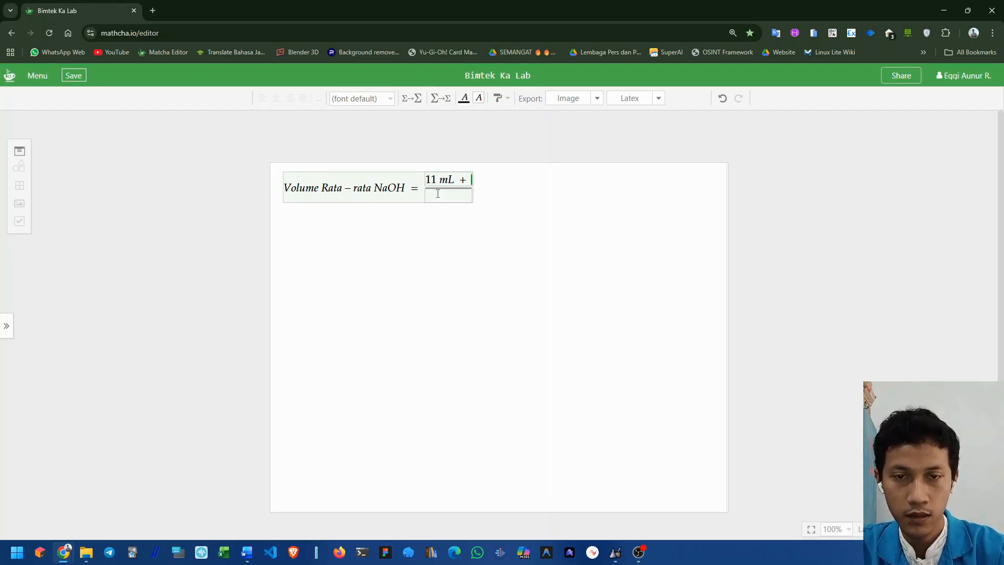
pyautogui.press('BackSpace')
pyautogui.press('BackSpace')
pyautogui.write('+ 10')
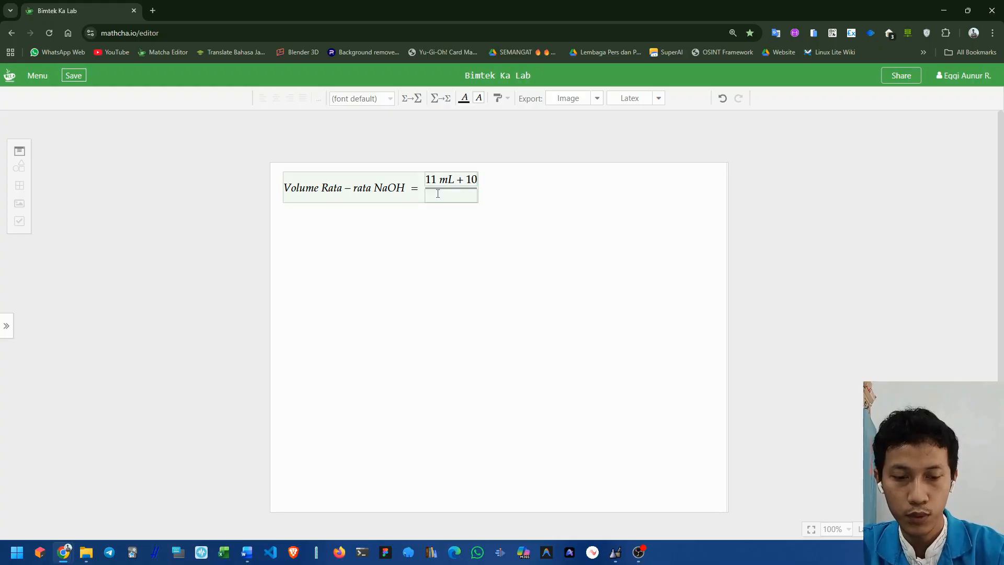
pyautogui.write(',1 mL ')
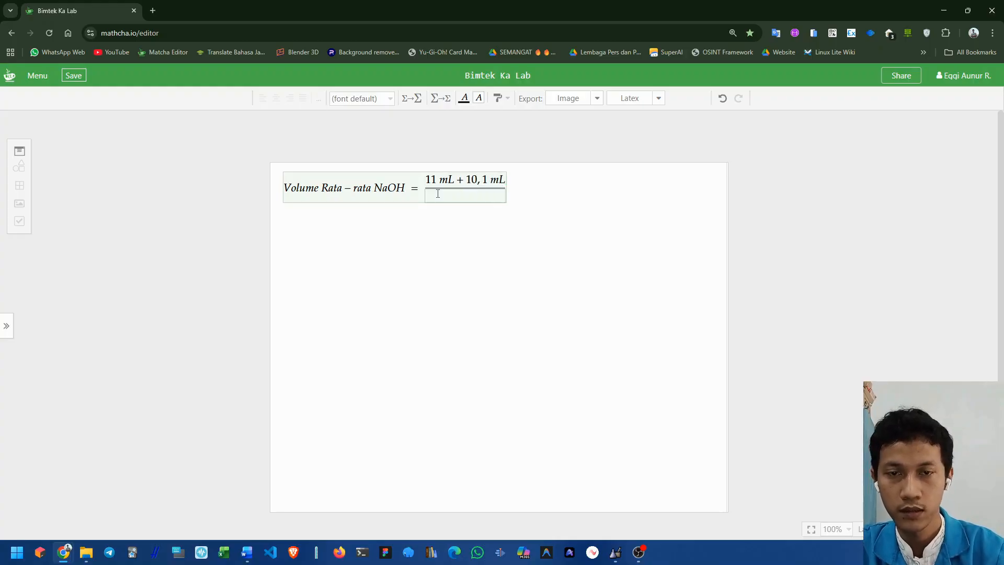
pyautogui.write('2')
pyautogui.press('Right')
pyautogui.write('=')
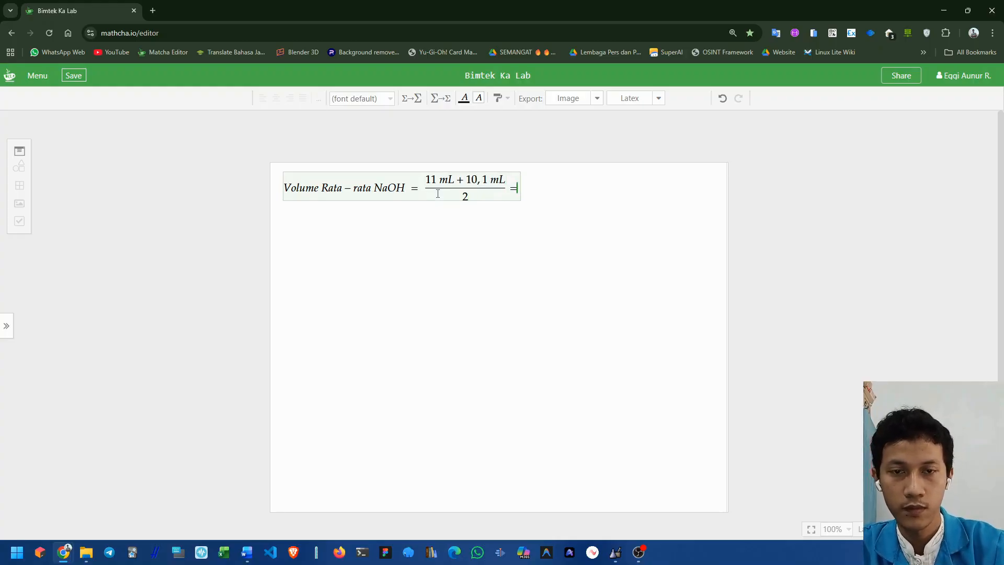
# - Add the fraction 21,1 mL over 2 and complete the average calculation with = 10,55 mL
pyautogui.press('\\')
pyautogui.press('Return')
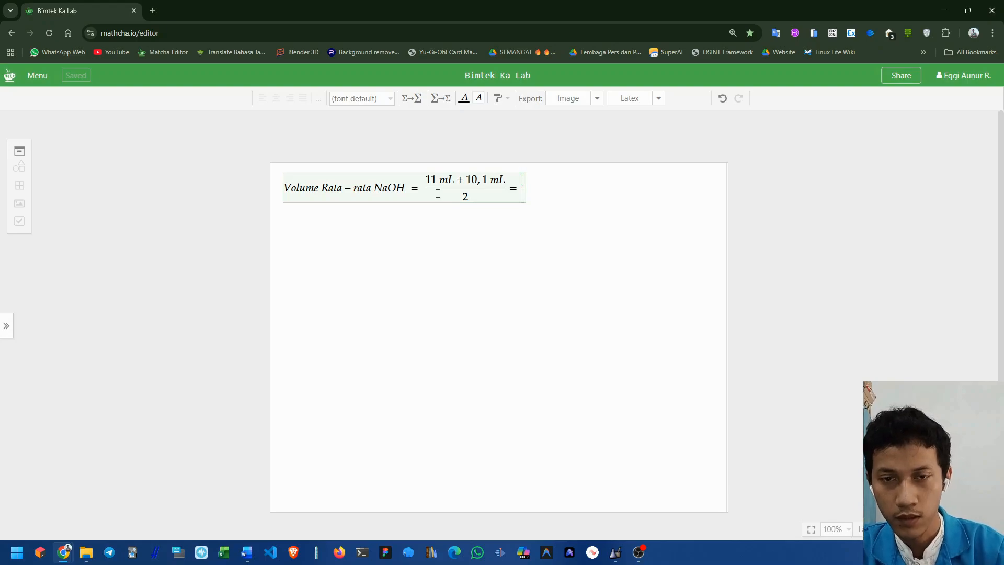
pyautogui.write('21, ')
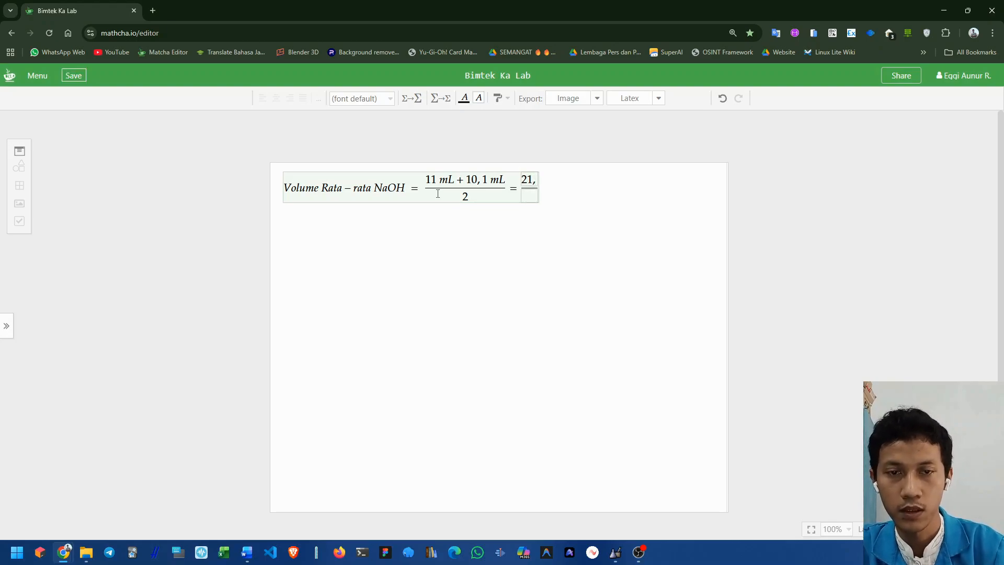
pyautogui.write('1 mL')
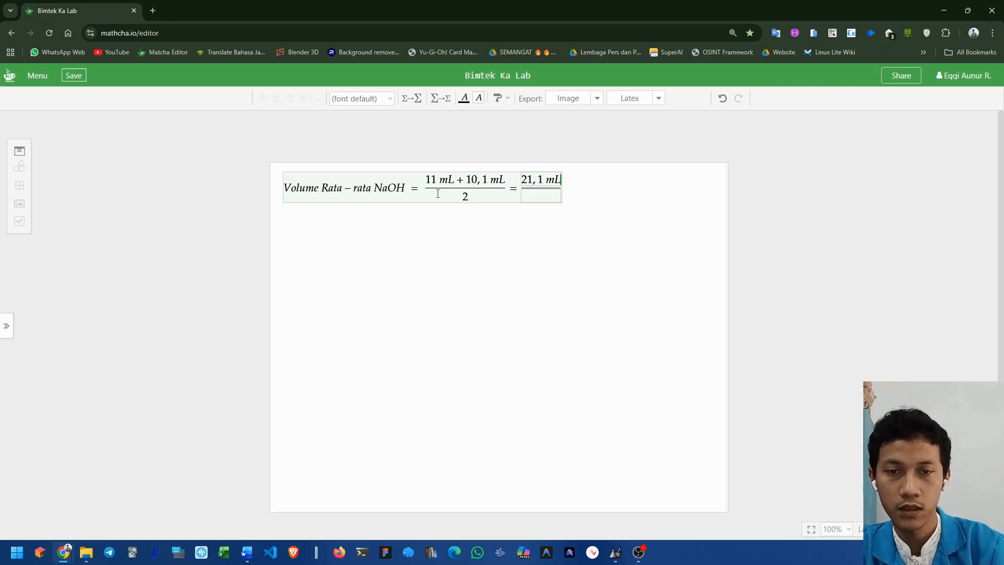
pyautogui.press('Down')
pyautogui.write('2')
pyautogui.press('Right')
pyautogui.write('= ')
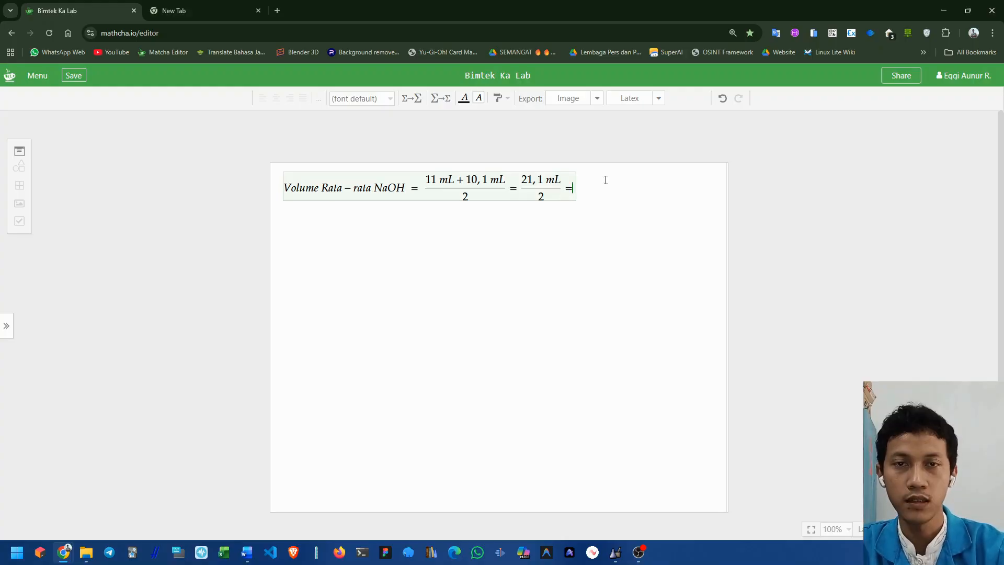
pyautogui.write('10, 55 mL')
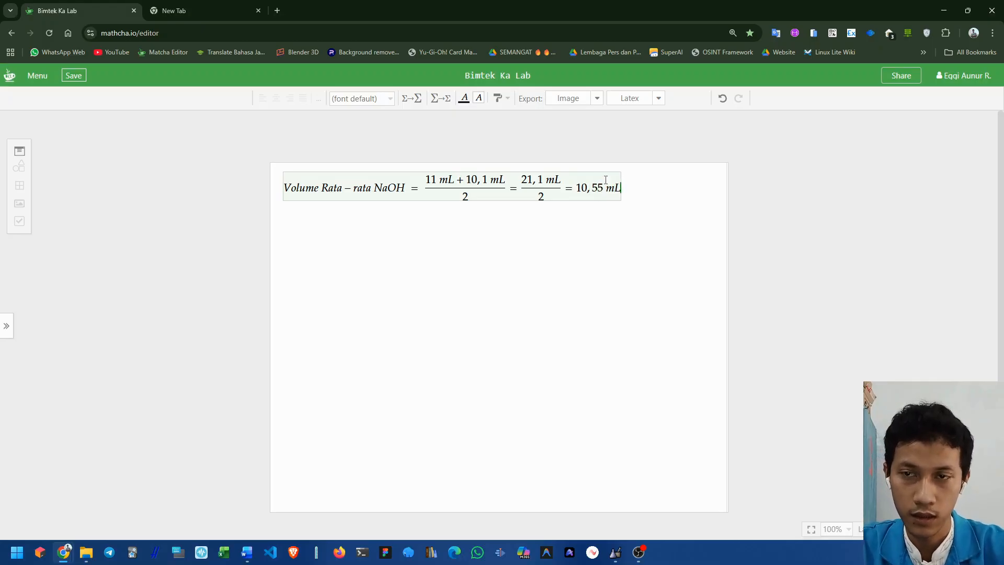
# - Switch to Catatan.docx in Word and enter 10,55 mL as the NaOH volume in the Rata-rata row
pyautogui.hotkey('alt', 'Tab')
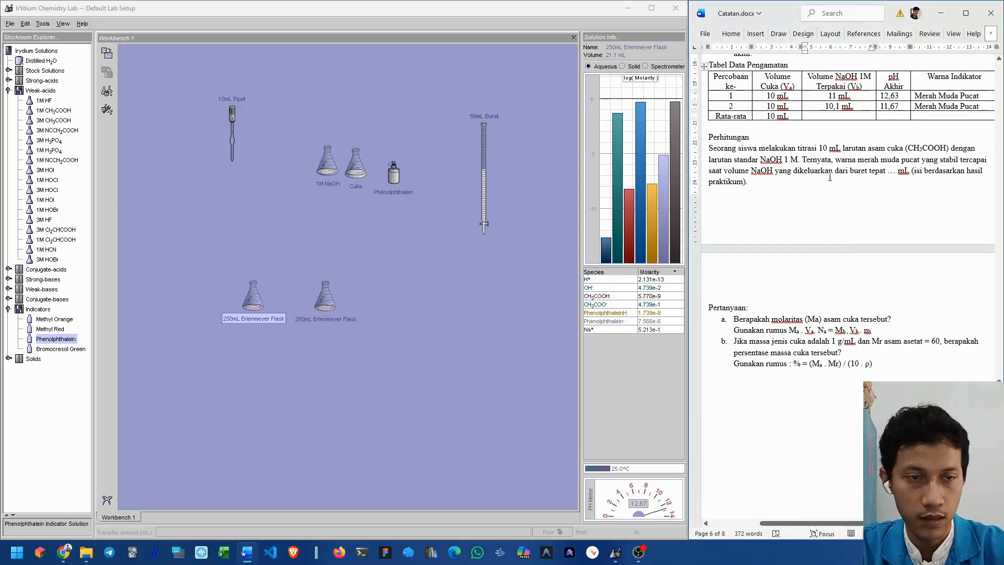
pyautogui.click(856, 117)
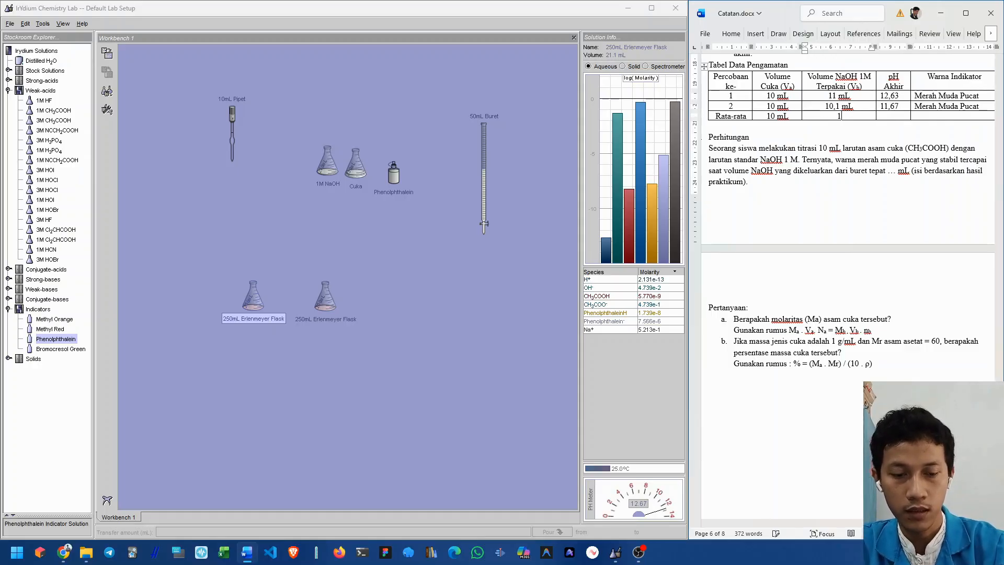
pyautogui.write('10,55')
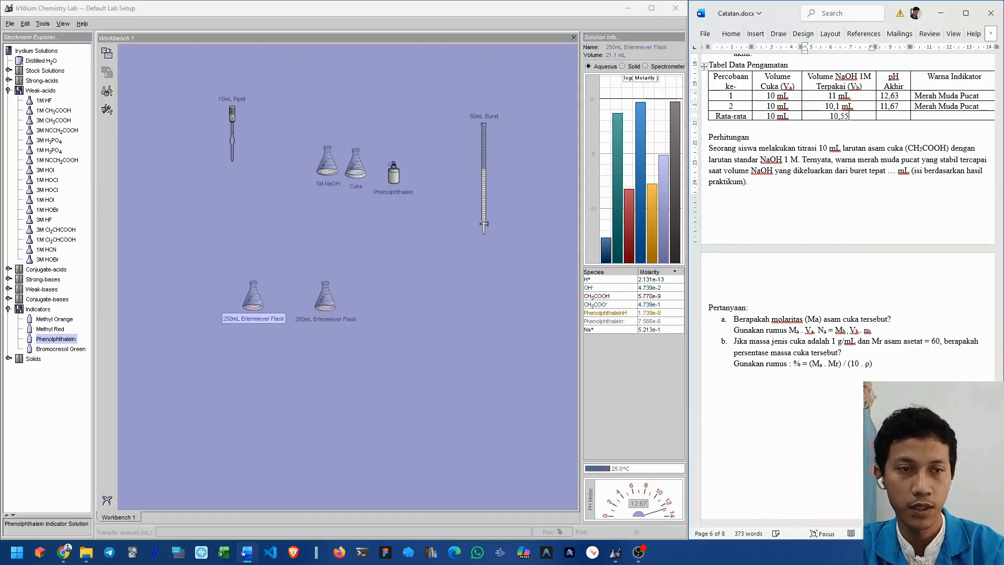
pyautogui.write(' mL')
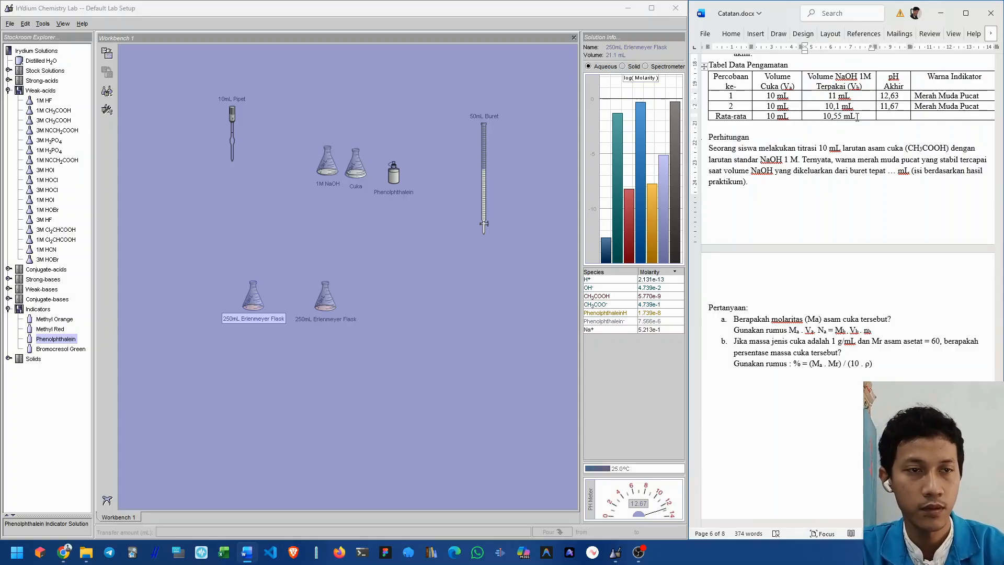
pyautogui.press('Tab')
pyautogui.press('Down')
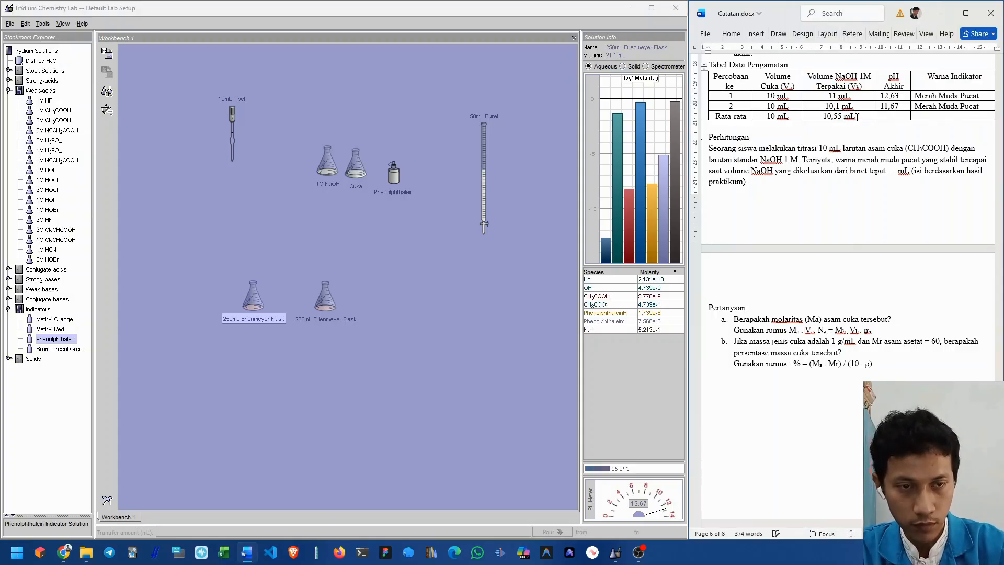
# - Replace the blank NaOH volume in the Perhitungan paragraph with 10,55 and make "10,55 mL" bold
pyautogui.doubleClick(890, 170)
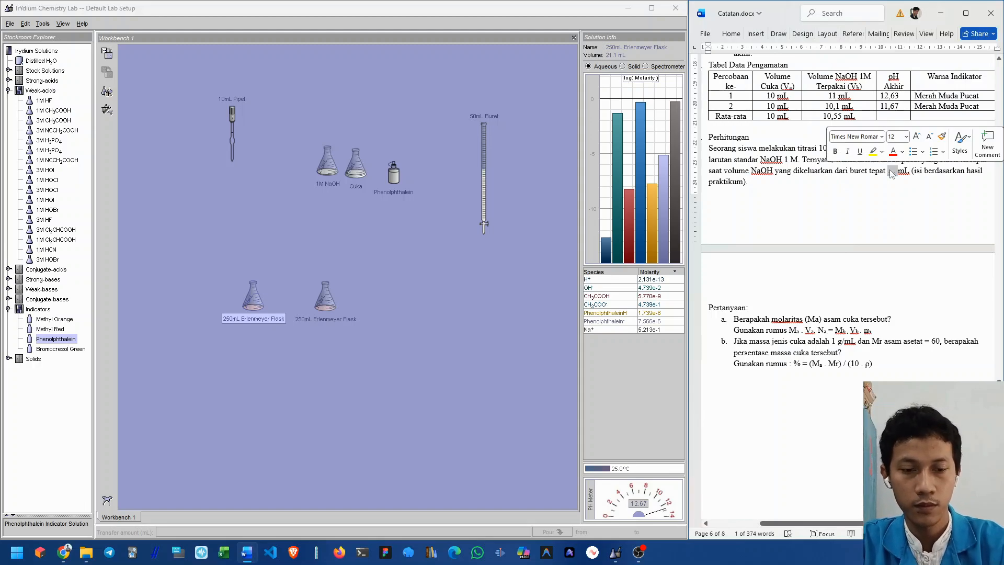
pyautogui.write('10,55')
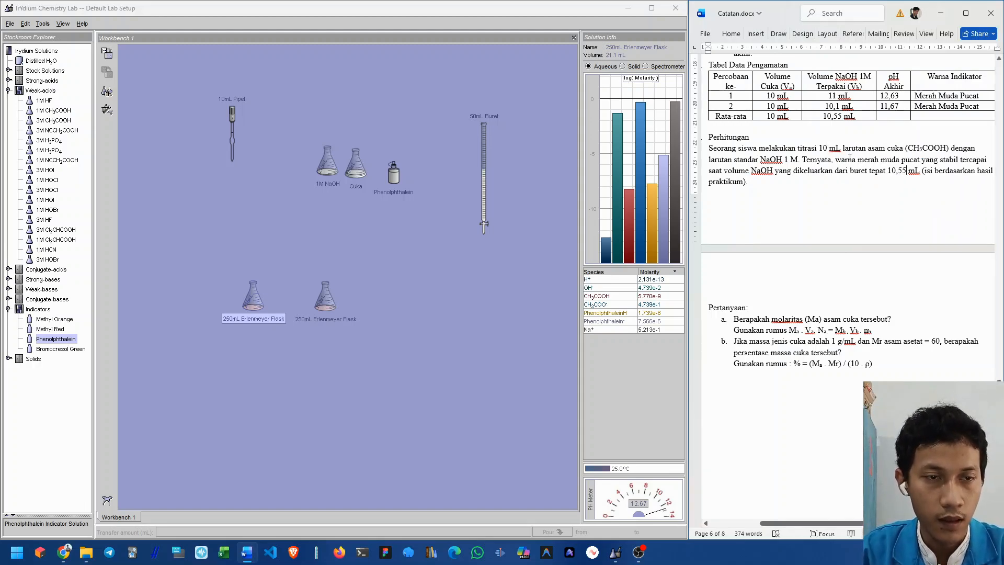
pyautogui.moveTo(834, 160); pyautogui.dragTo(909, 171)
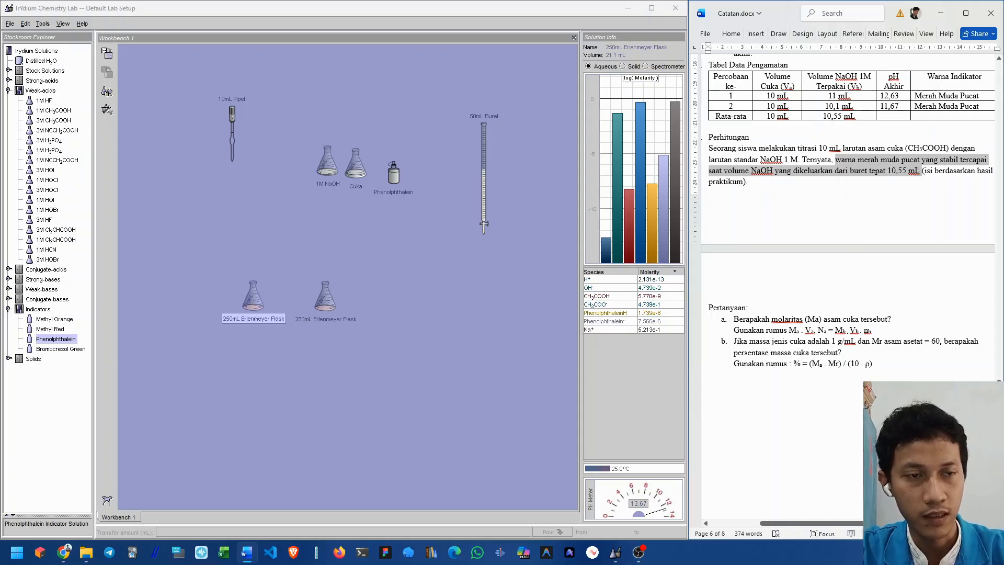
pyautogui.moveTo(887, 171); pyautogui.dragTo(920, 178)
pyautogui.hotkey('ctrl', 'b')
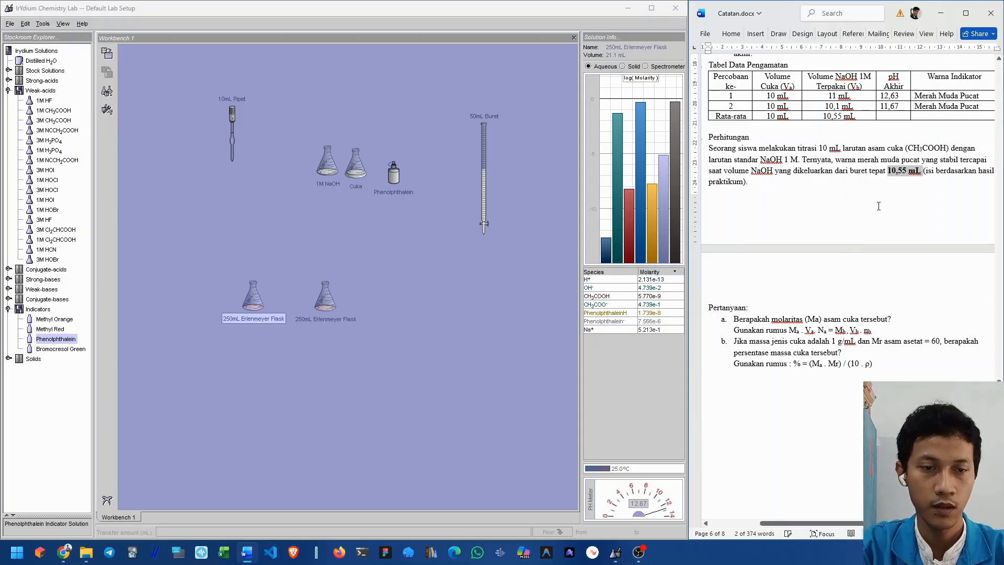
# - Correct the formula of question a under Pertanyaan to use lowercase n: Ma . Va . na = Mb . Vb . nb
pyautogui.scroll(-1, 878, 207)
pyautogui.scroll(-3, 878, 207)
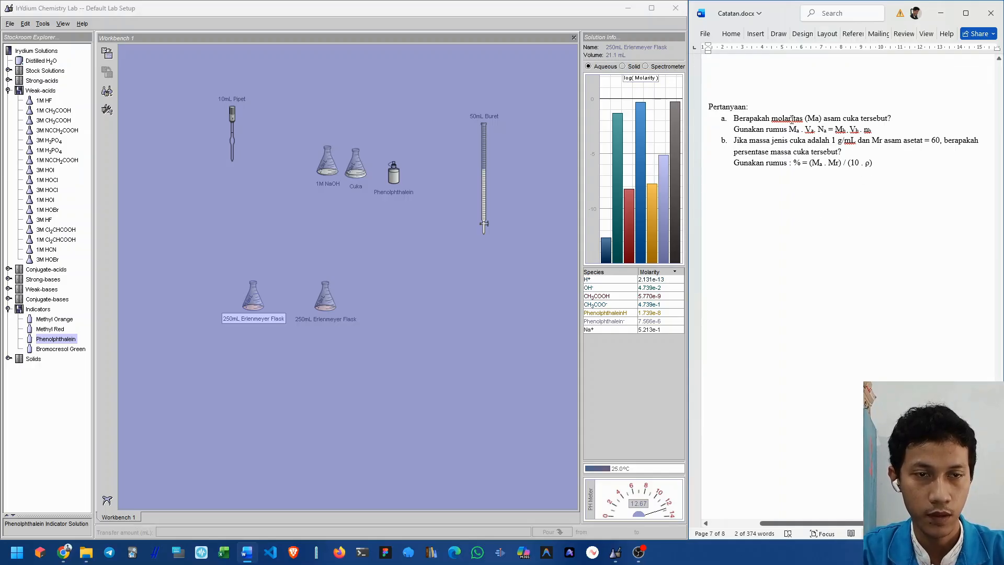
pyautogui.click(792, 119)
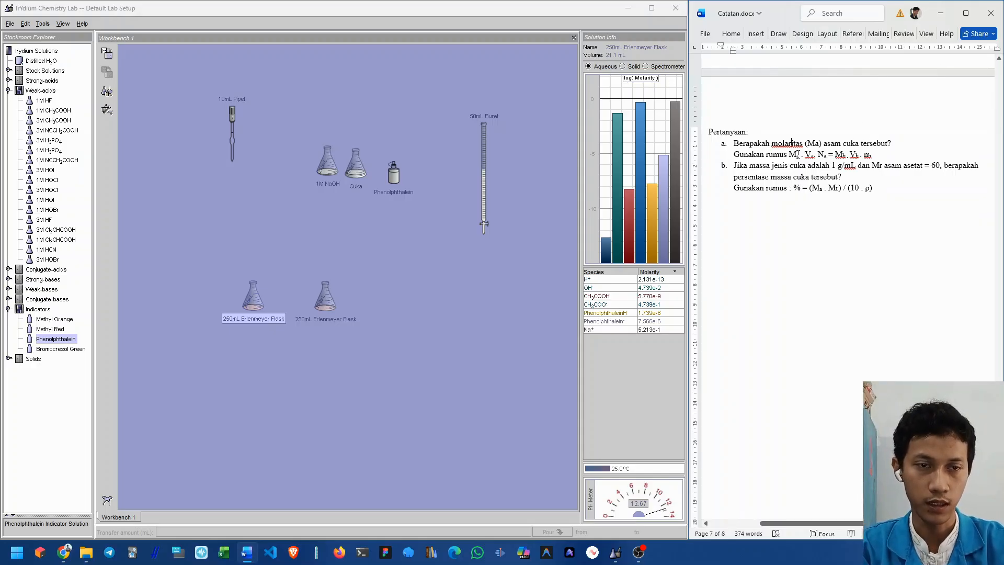
pyautogui.moveTo(789, 154); pyautogui.dragTo(876, 153)
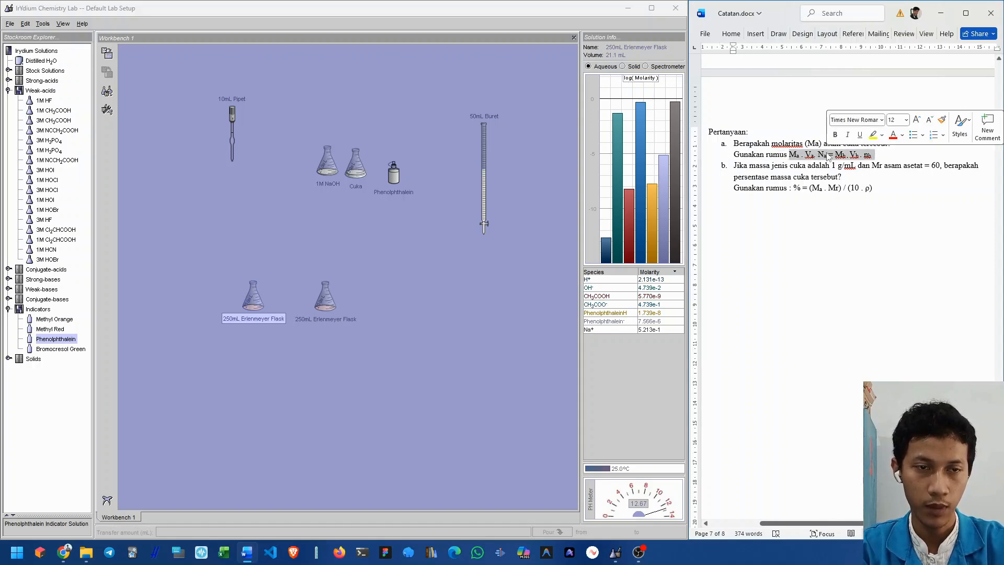
pyautogui.click(848, 152)
pyautogui.scroll(1, 868, 180)
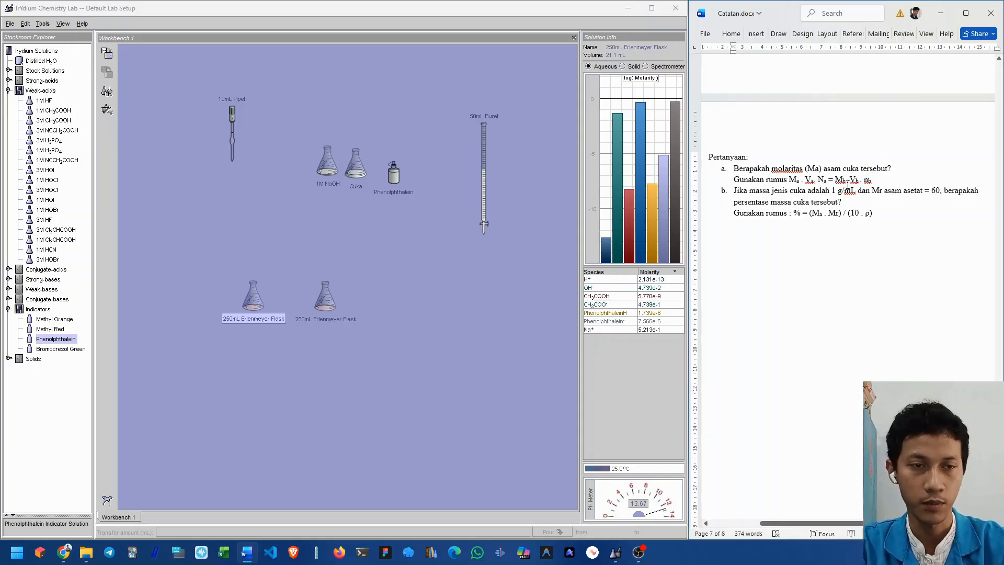
pyautogui.scroll(1, 884, 182)
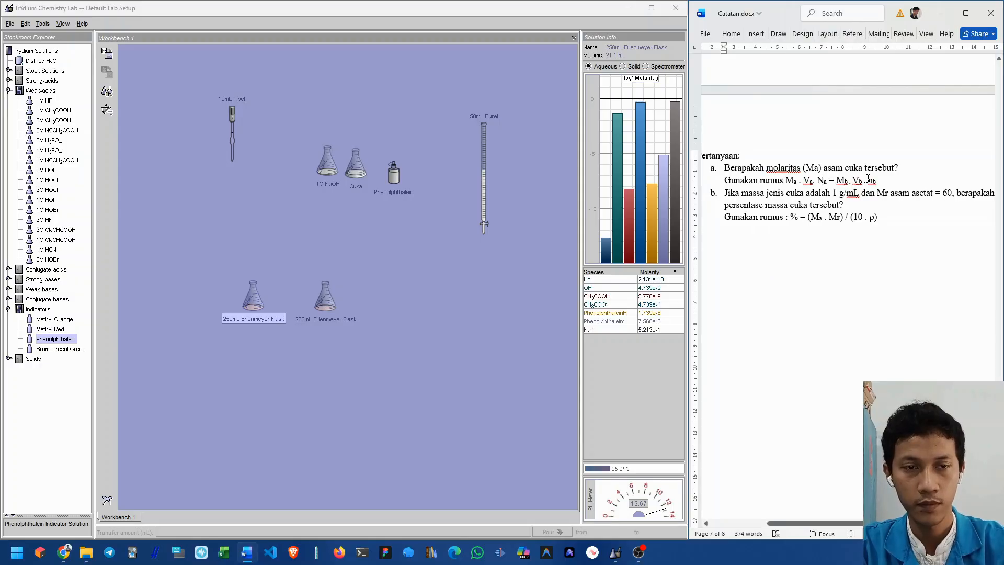
pyautogui.scroll(-1, 886, 184)
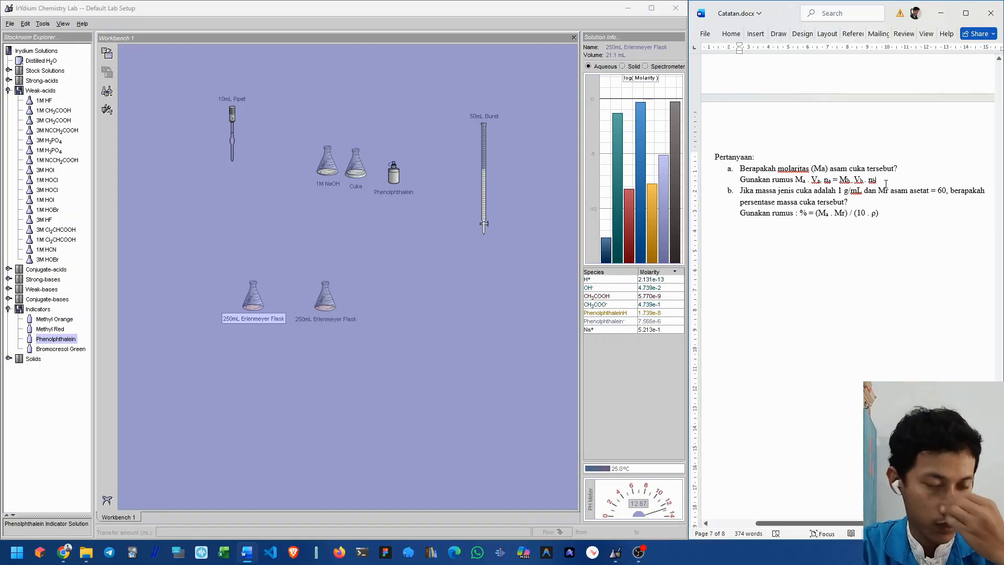
# - Check the question a formula in Word and start a new math expression below the average volume calculation in Mathcha
pyautogui.hotkey('alt', 'Tab')
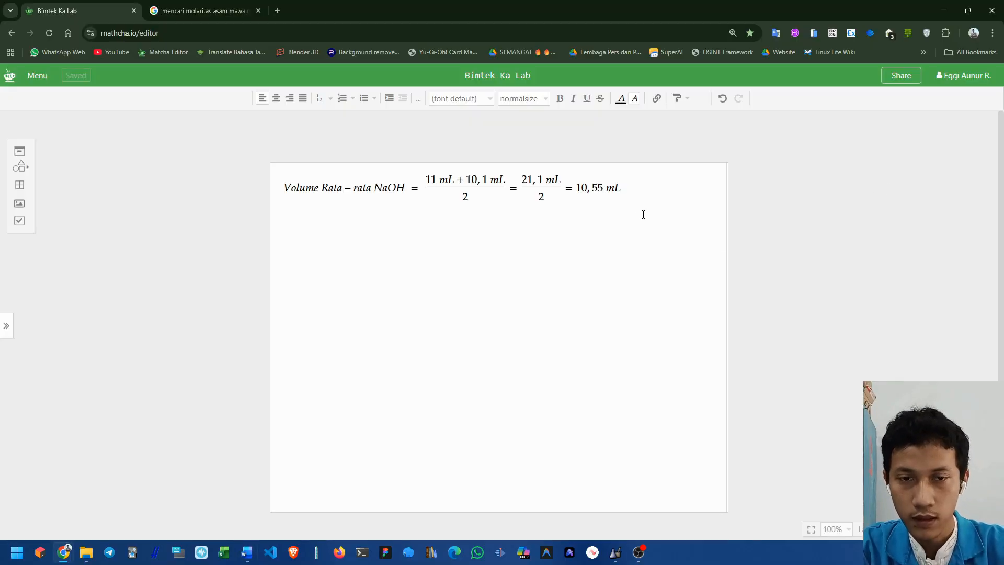
pyautogui.press('Return')
pyautogui.hotkey('alt', 'Tab')
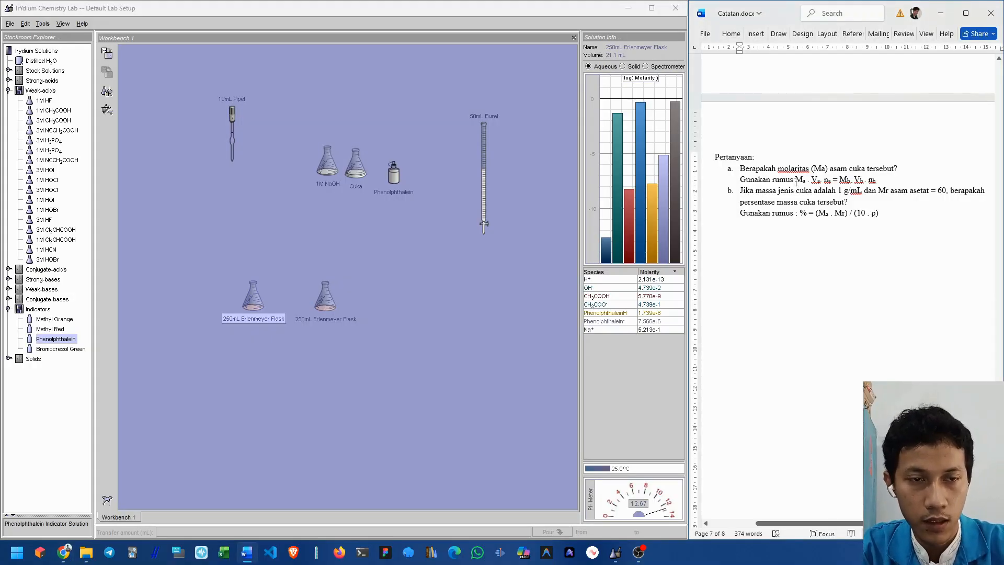
pyautogui.moveTo(796, 181); pyautogui.dragTo(806, 181)
pyautogui.hotkey('alt', 'Tab')
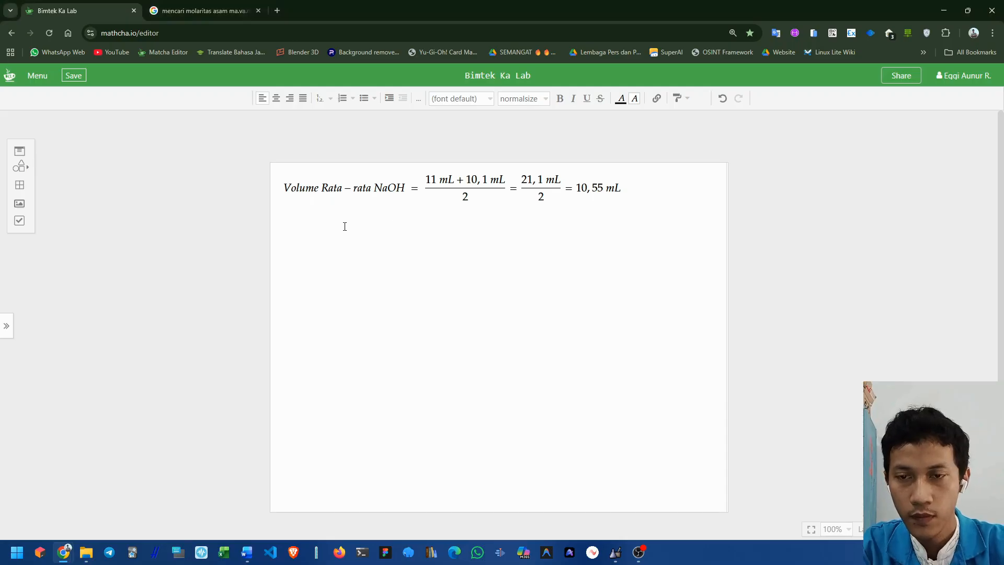
pyautogui.press('\\')
pyautogui.press('Return')
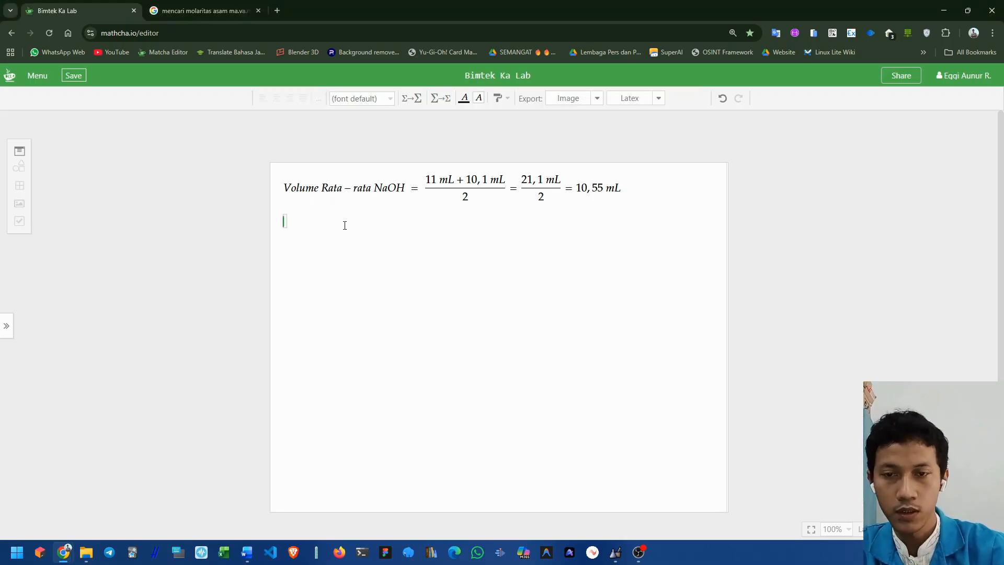
# - Enter M with the subscript a in the new math expression
pyautogui.write('Ma')
pyautogui.press('BackSpace')
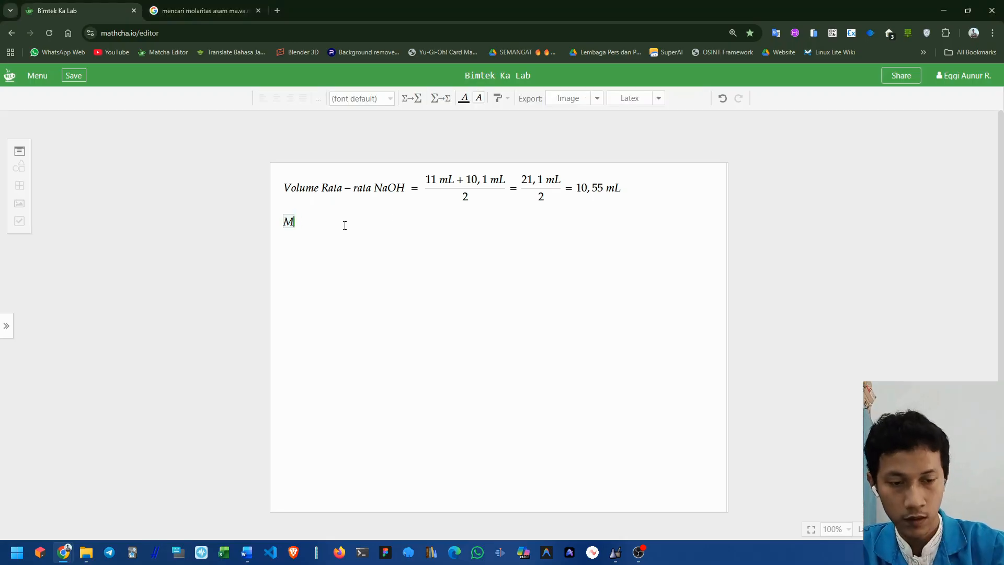
pyautogui.write('_a')
pyautogui.press('Right')
pyautogui.press('Right')
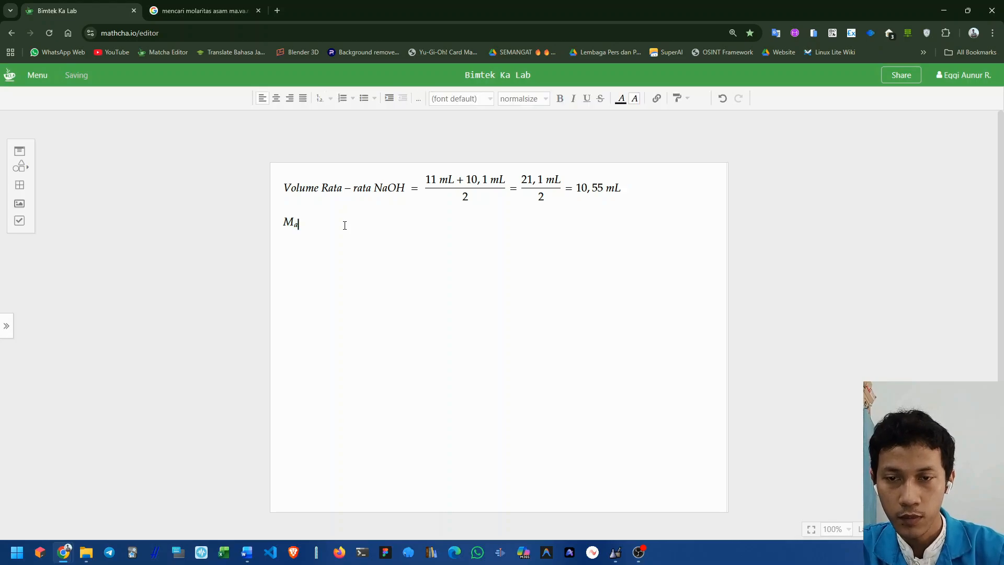
pyautogui.press('Left')
pyautogui.press('\\')
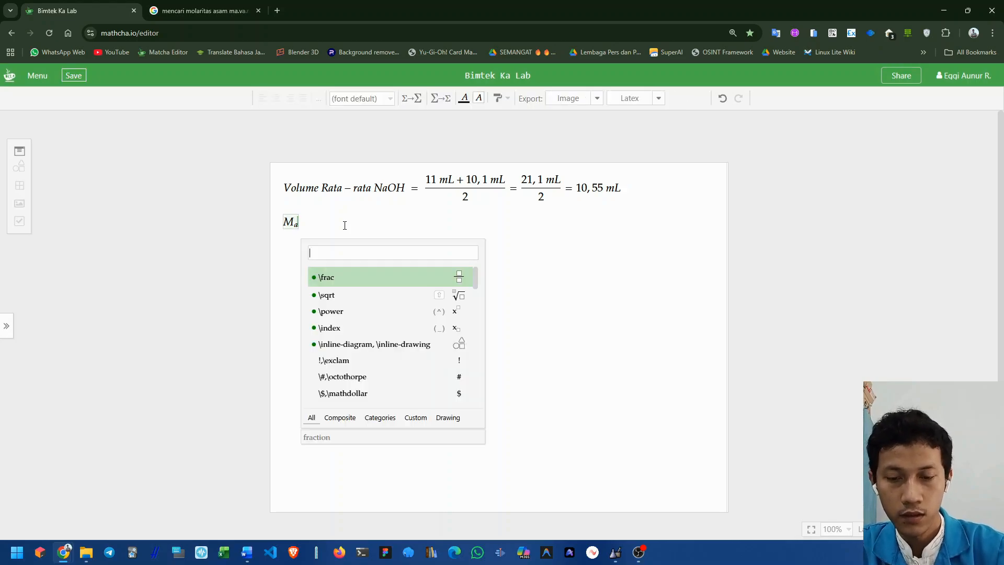
pyautogui.write('do')
pyautogui.press('Escape')
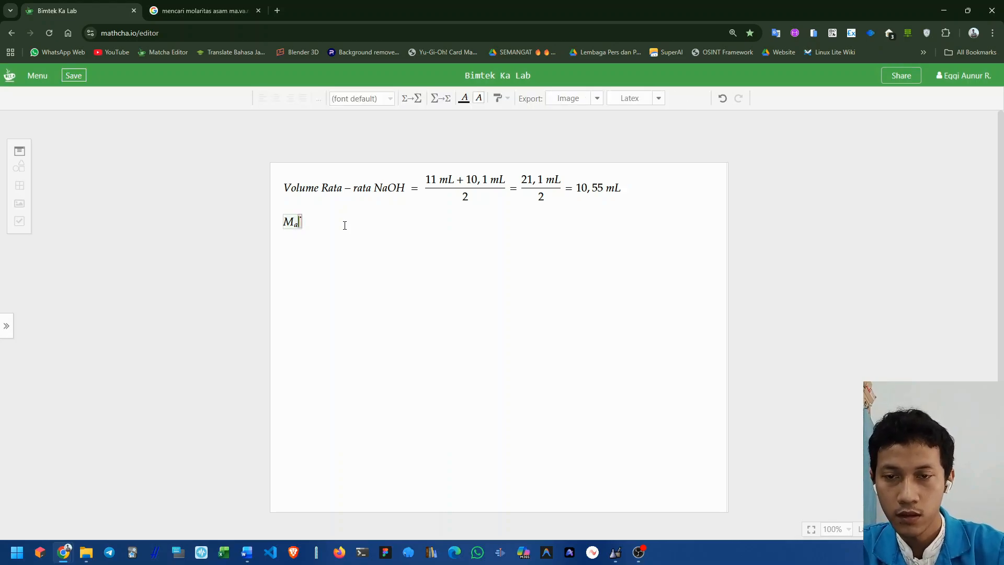
pyautogui.press('\\')
pyautogui.write('ti')
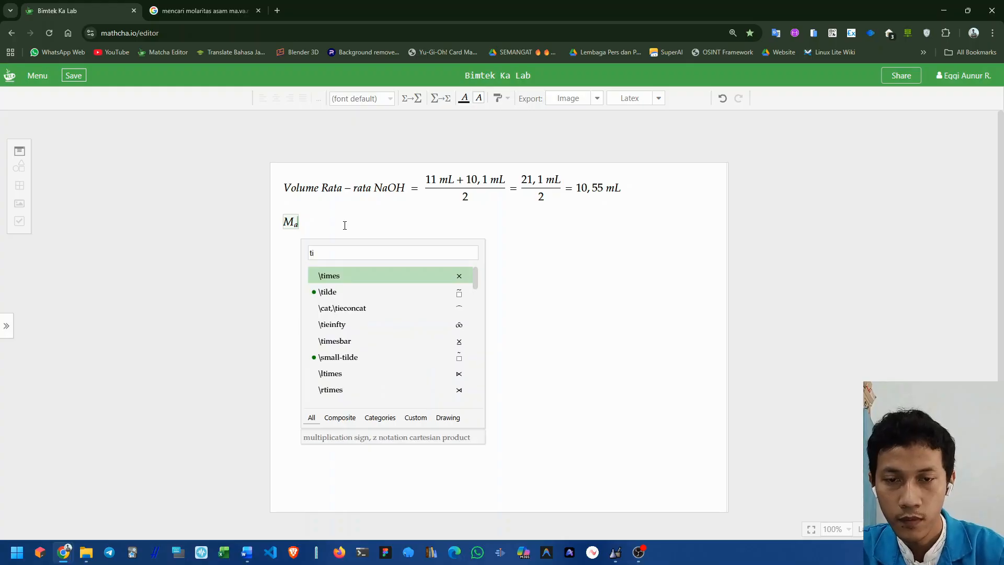
pyautogui.press('BackSpace')
pyautogui.press('BackSpace')
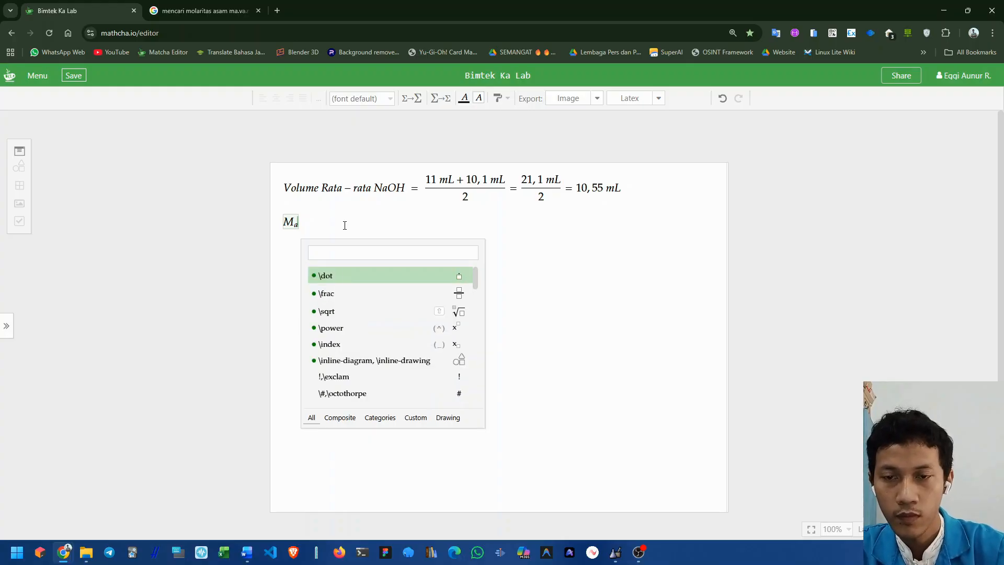
pyautogui.press('Return')
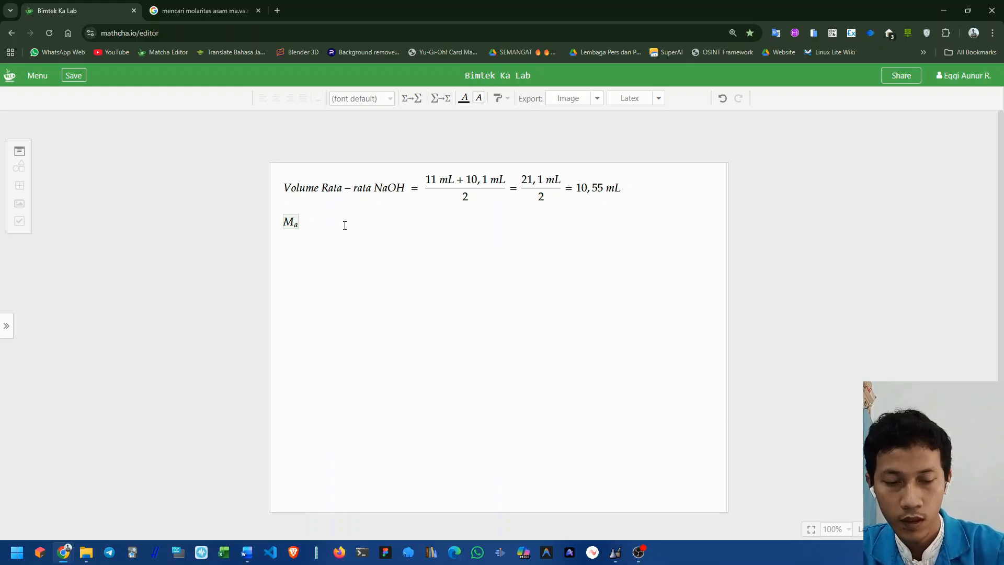
# - Continue the expression after M with subscript a by adding . V . n =, giving both V and n the subscript a
pyautogui.write('V')
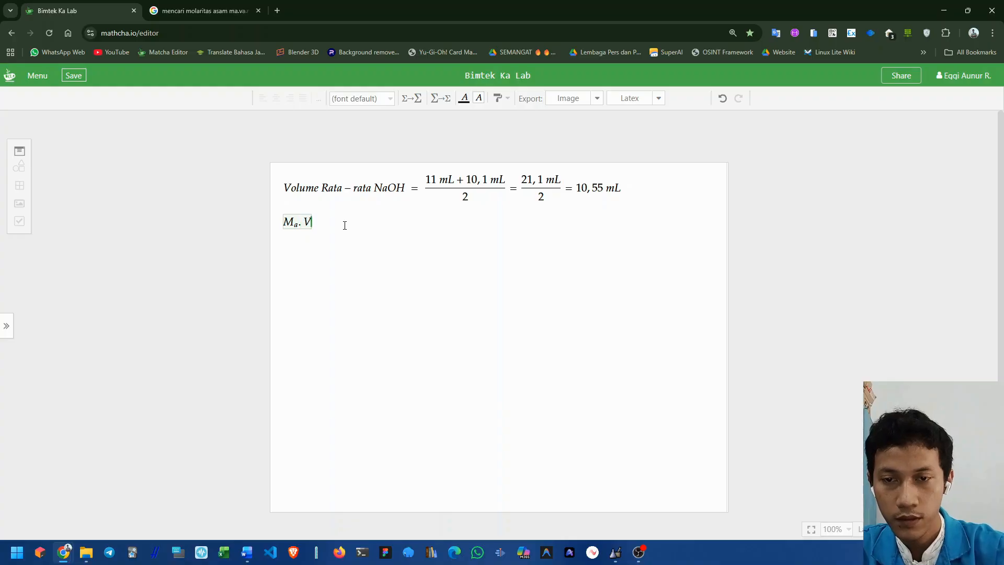
pyautogui.write('_a')
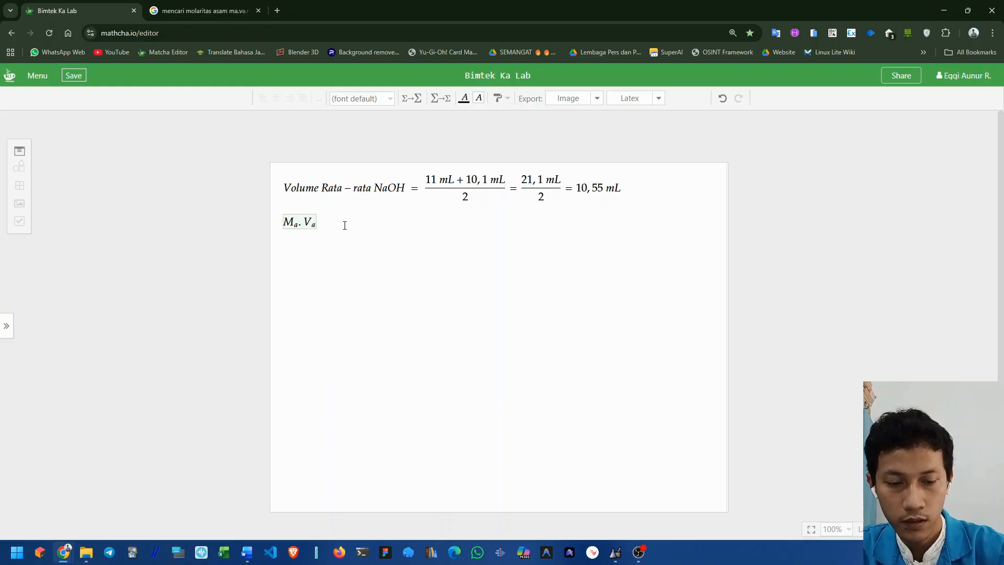
pyautogui.press('Right')
pyautogui.write('.n')
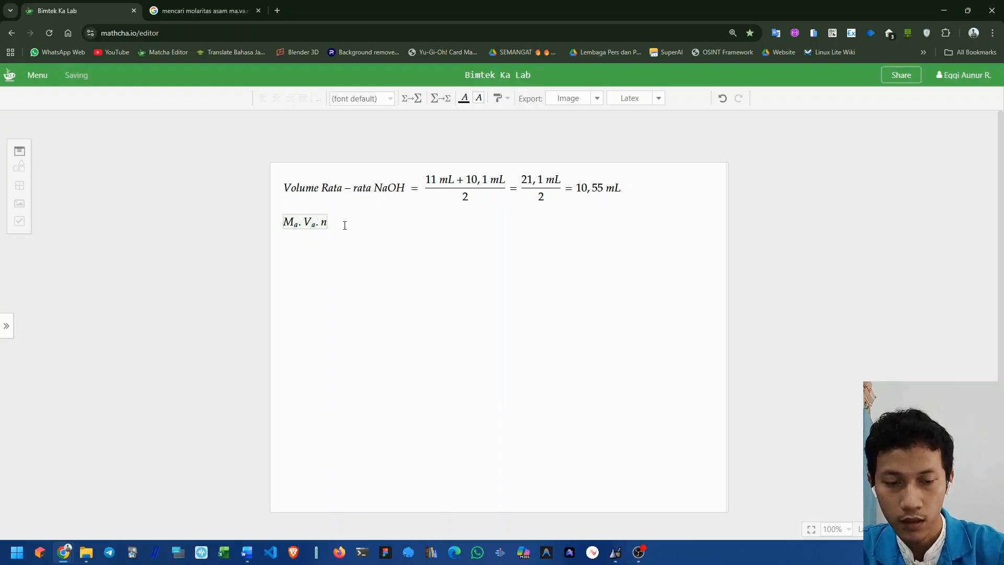
pyautogui.write('_a')
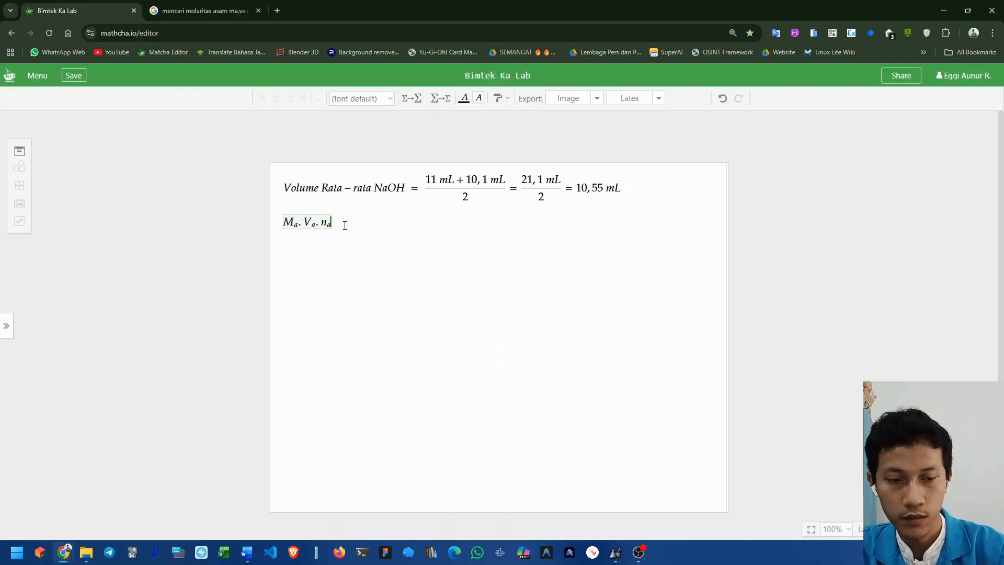
pyautogui.press('Right')
pyautogui.write('=')
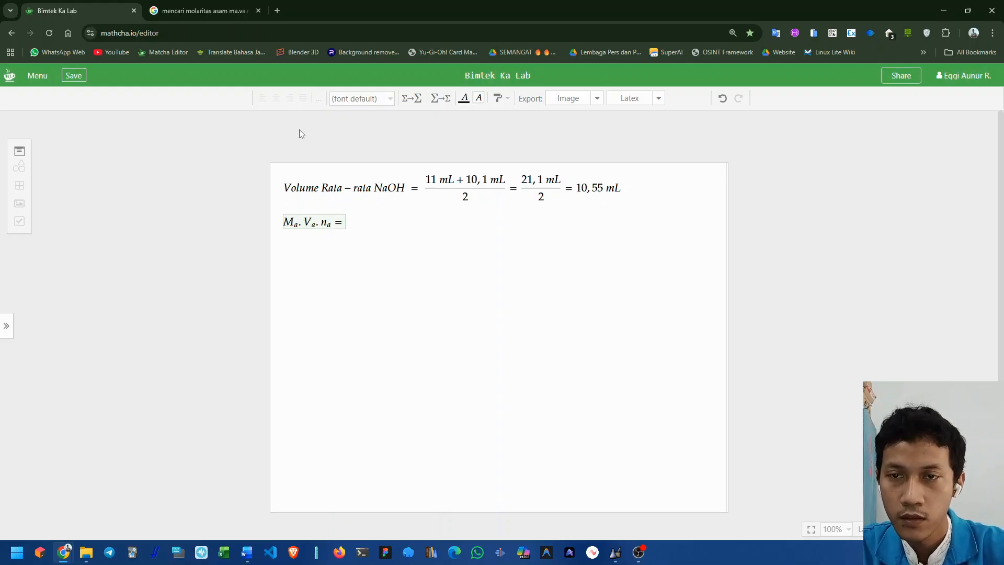
# - Check the acid-base titration formula in the Google image results, return to Mathcha and close the search page
pyautogui.click(237, 7)
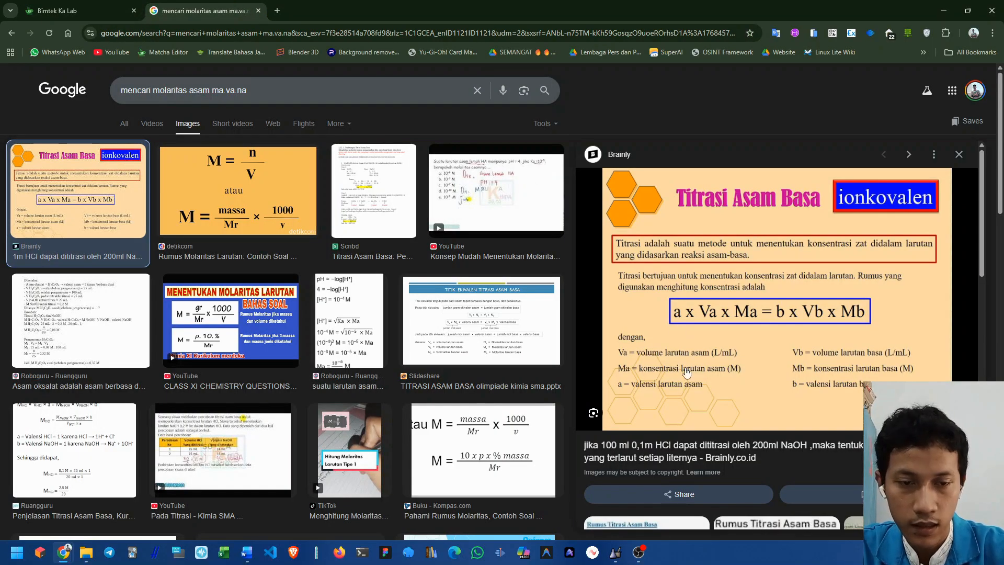
pyautogui.click(102, 5)
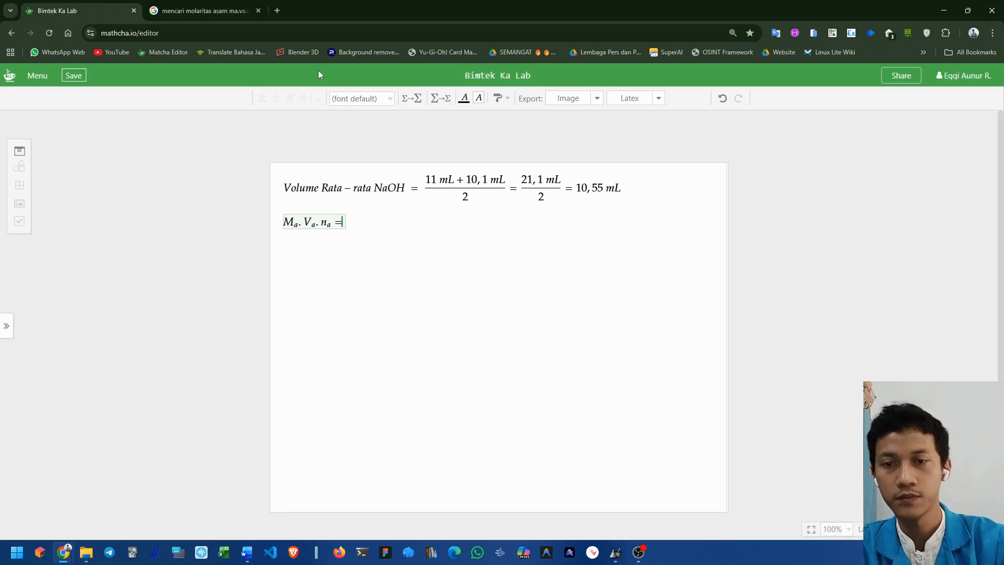
pyautogui.click(258, 11)
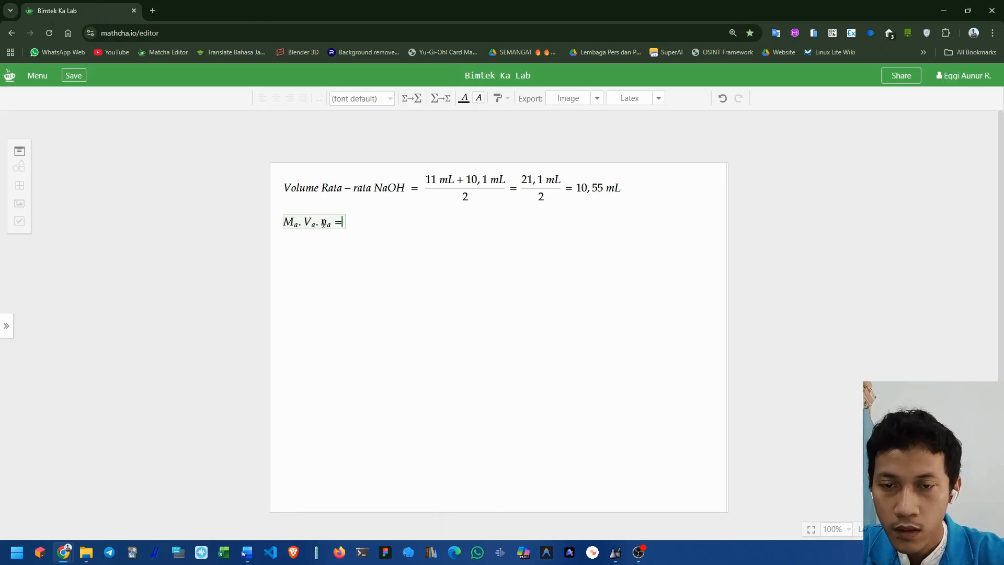
# - Complete the equation's right side with M . V . n, each with the subscript b, and leave the math expression
pyautogui.moveTo(321, 223); pyautogui.dragTo(329, 223)
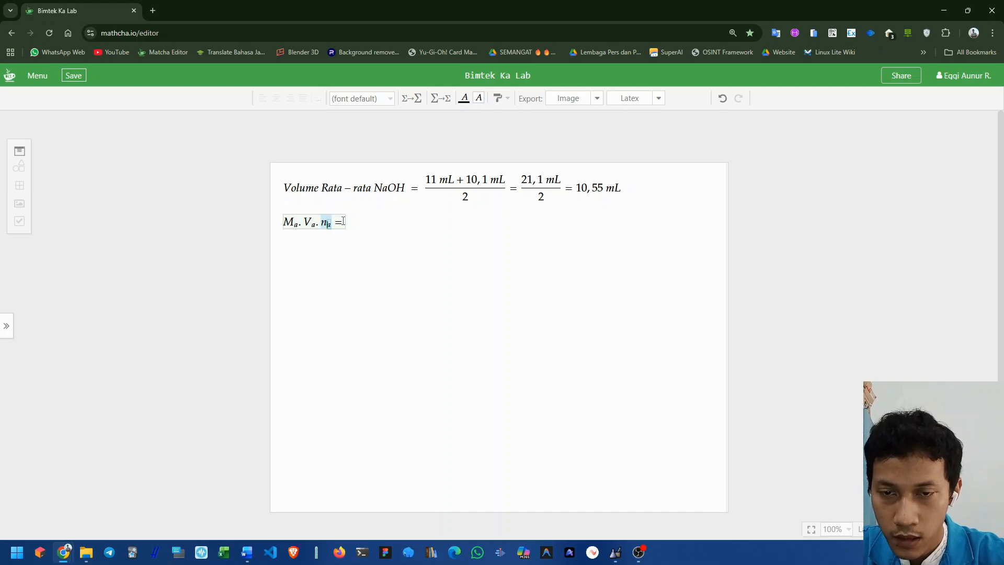
pyautogui.click(343, 221)
pyautogui.write('M')
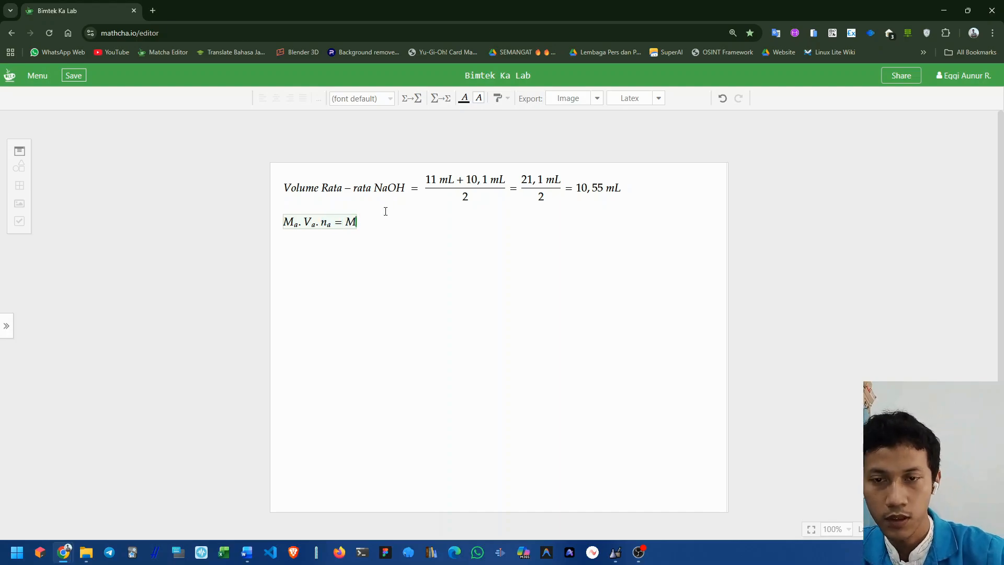
pyautogui.write('_b')
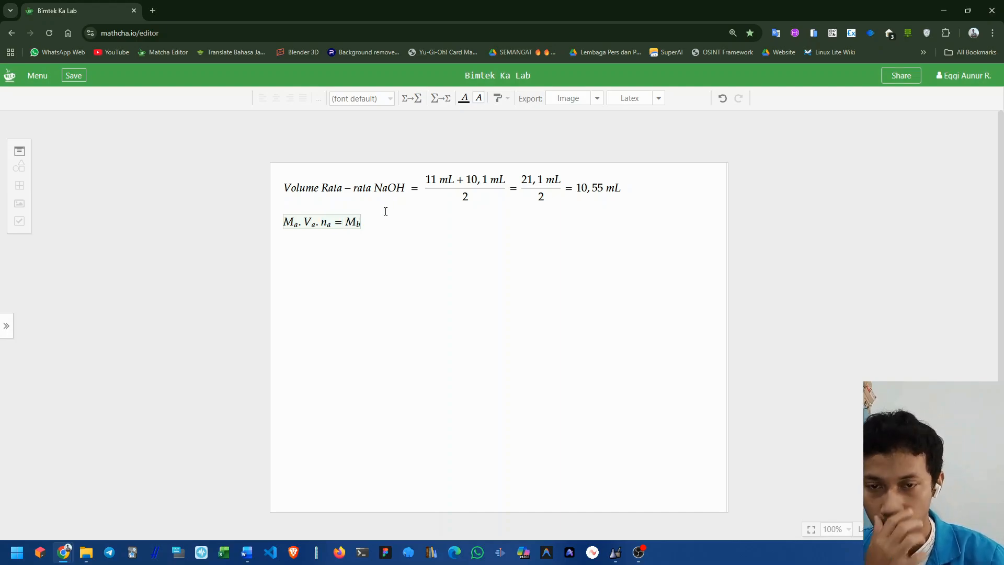
pyautogui.write('. V')
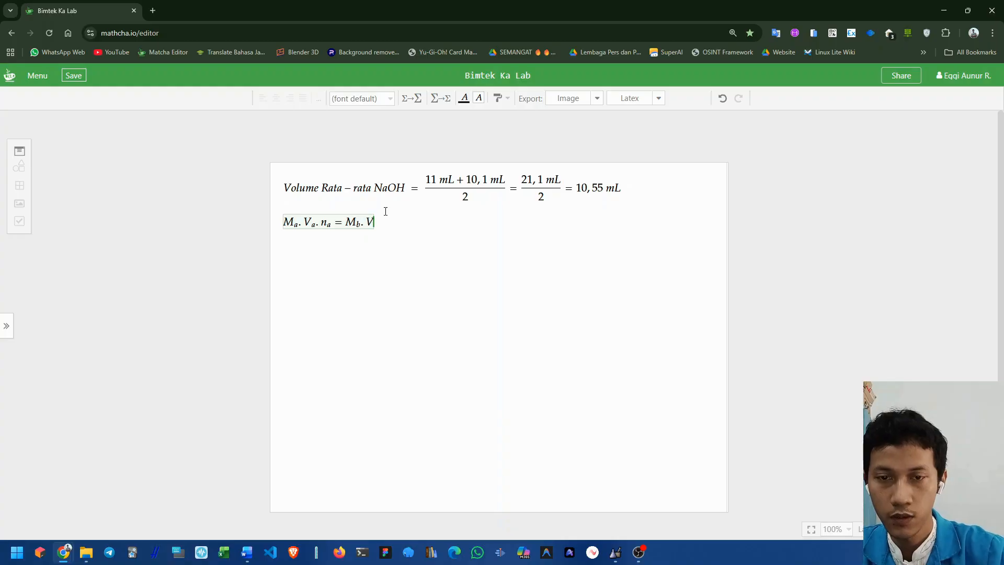
pyautogui.write('_b')
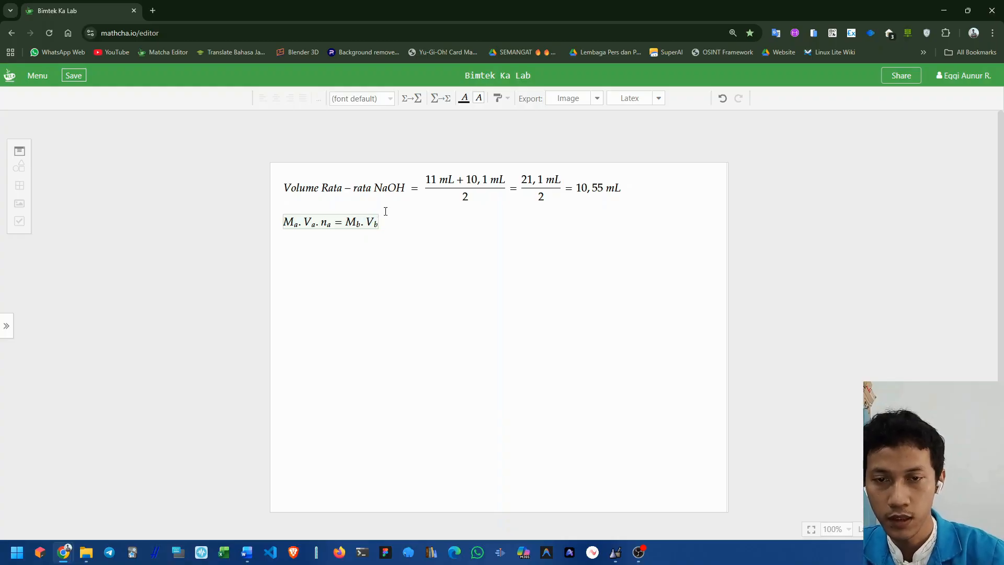
pyautogui.press('Right')
pyautogui.write('. ')
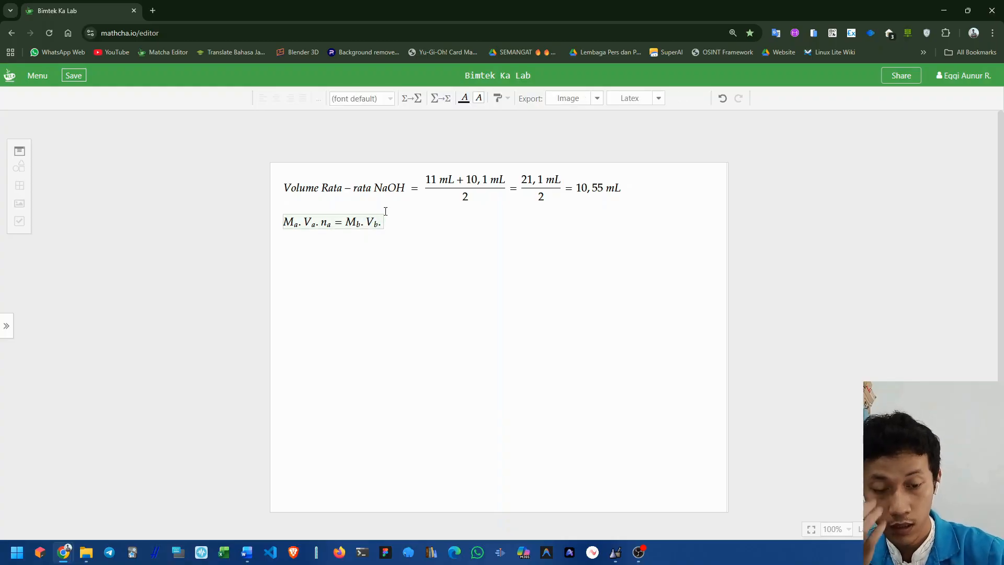
pyautogui.write('n_b')
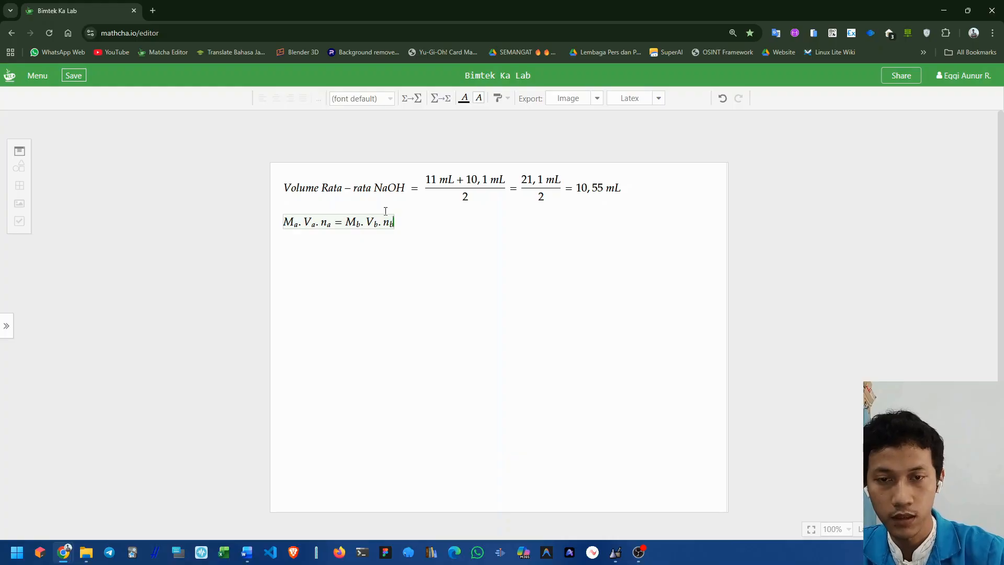
pyautogui.press('Right')
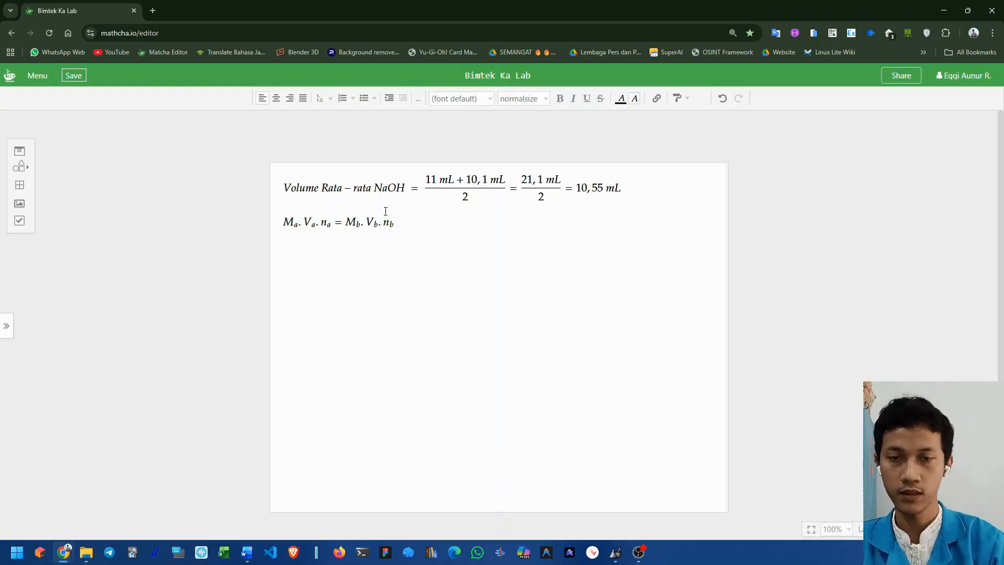
pyautogui.press('Return')
pyautogui.press('BackSpace')
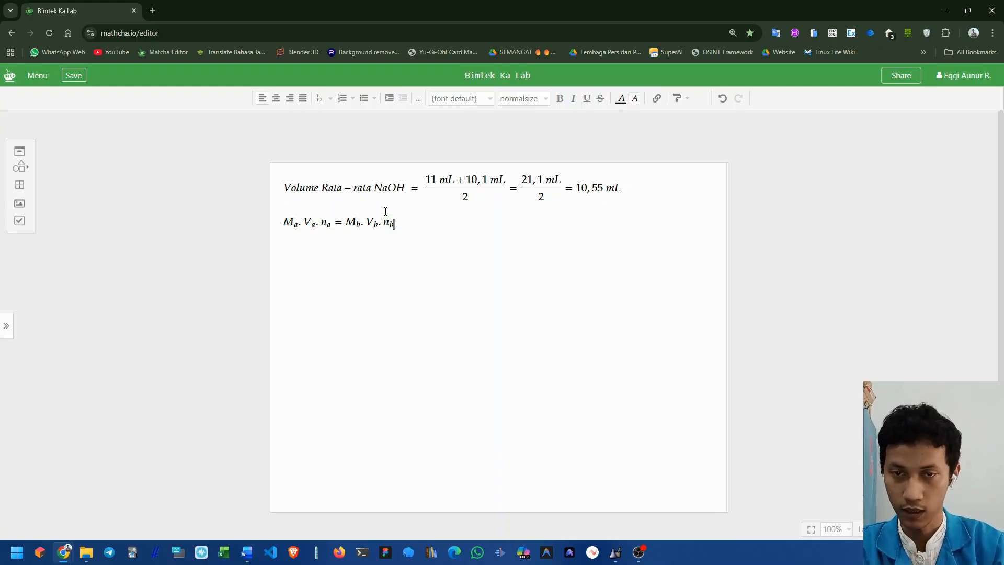
pyautogui.press('Left')
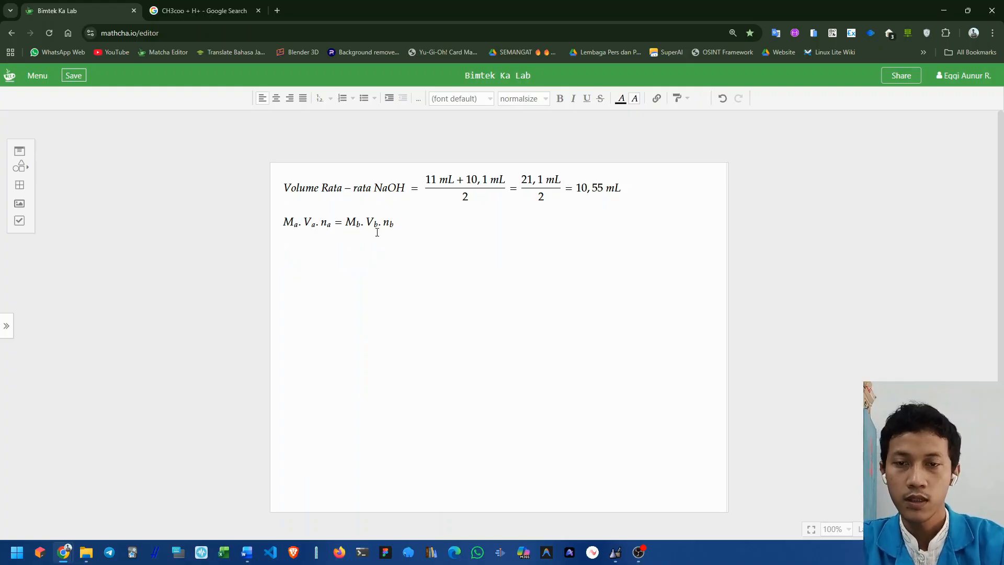
pyautogui.click(323, 221)
pyautogui.moveTo(324, 222); pyautogui.dragTo(333, 222)
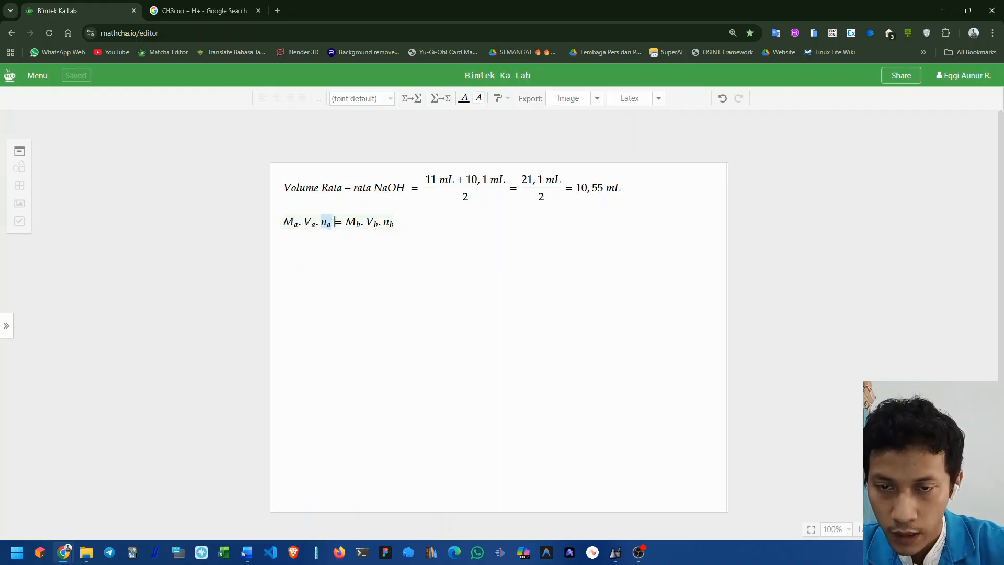
pyautogui.click(387, 224)
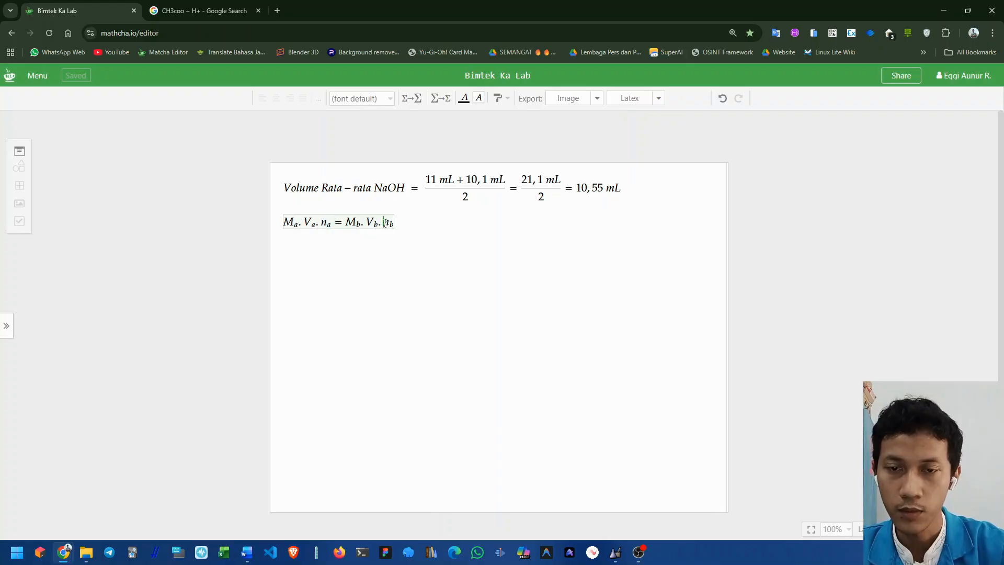
# - Start a new math expression below the titration formula and enter CH₃COOH with the 3 as a subscript
pyautogui.click(353, 250)
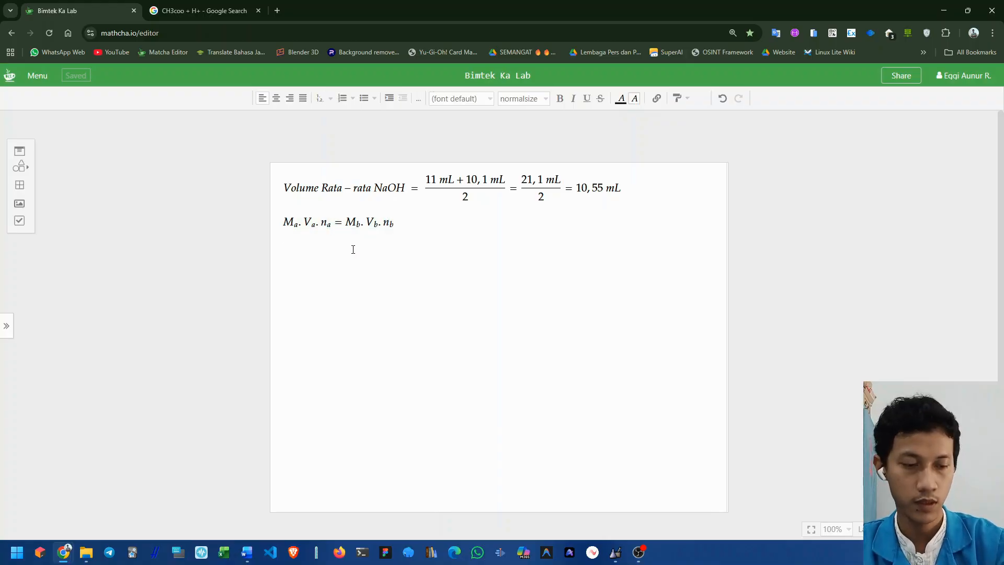
pyautogui.press('\\')
pyautogui.press('Return')
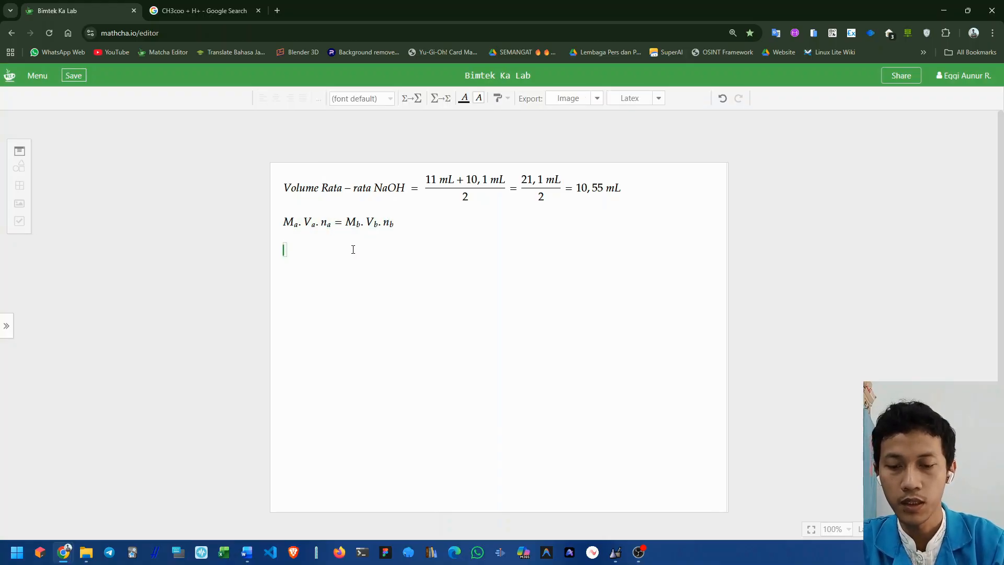
pyautogui.write('CH')
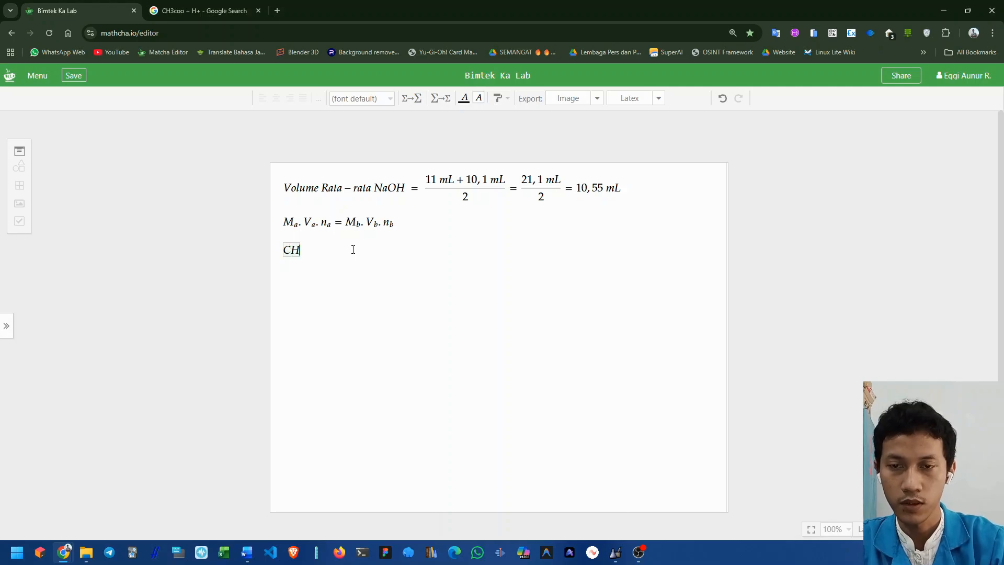
pyautogui.press('_')
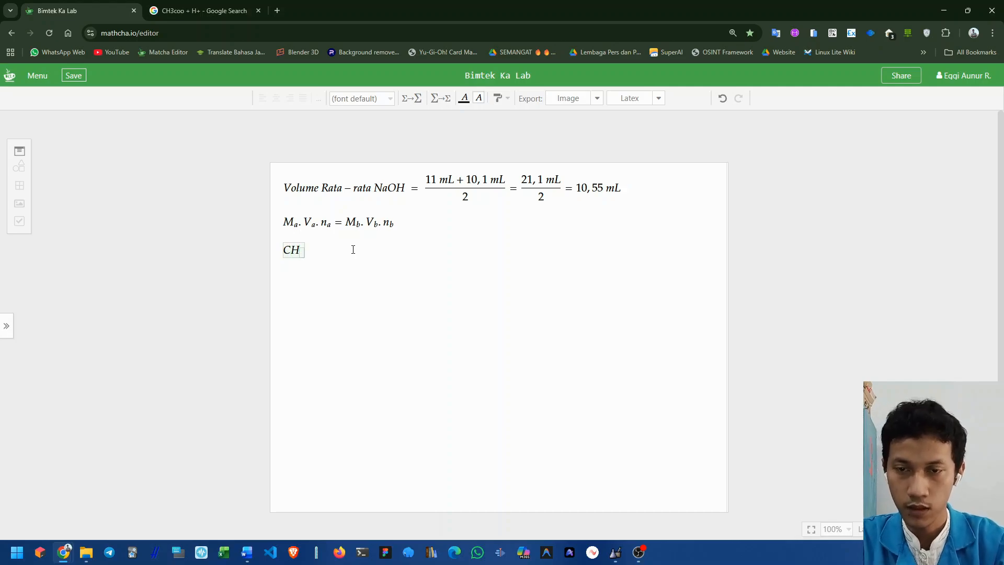
pyautogui.write('3')
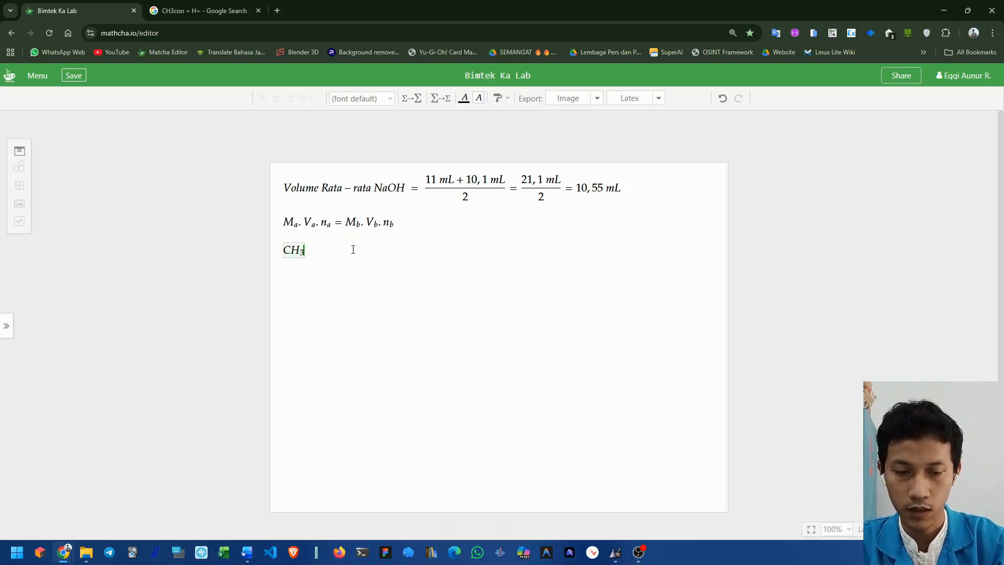
pyautogui.press('Right')
pyautogui.write('COOH')
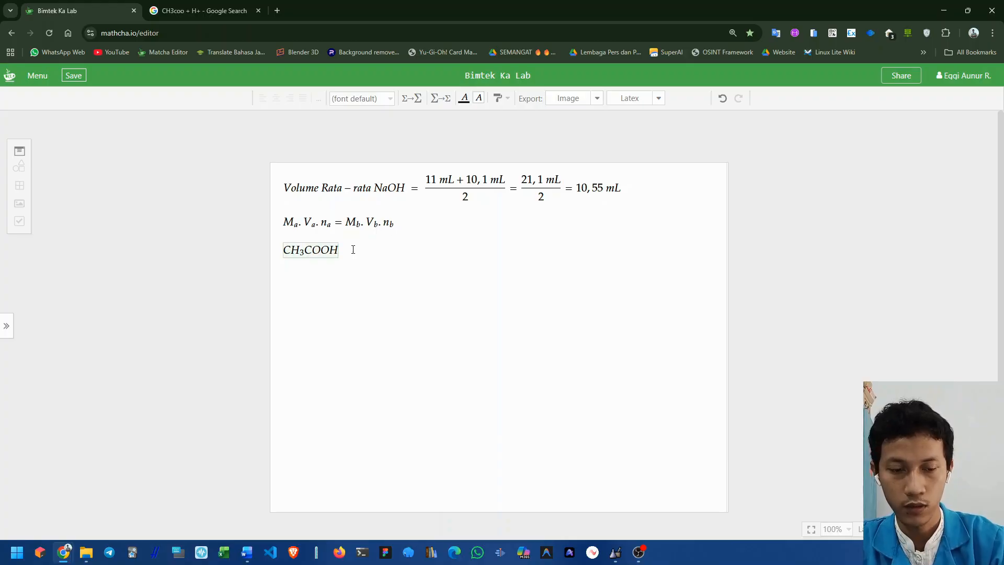
# - Complete the acetic acid ionization equation with a right arrow followed by CH₃COO⁻ + H⁺, using subscript 3 and superscript charges
pyautogui.write('->CH_3')
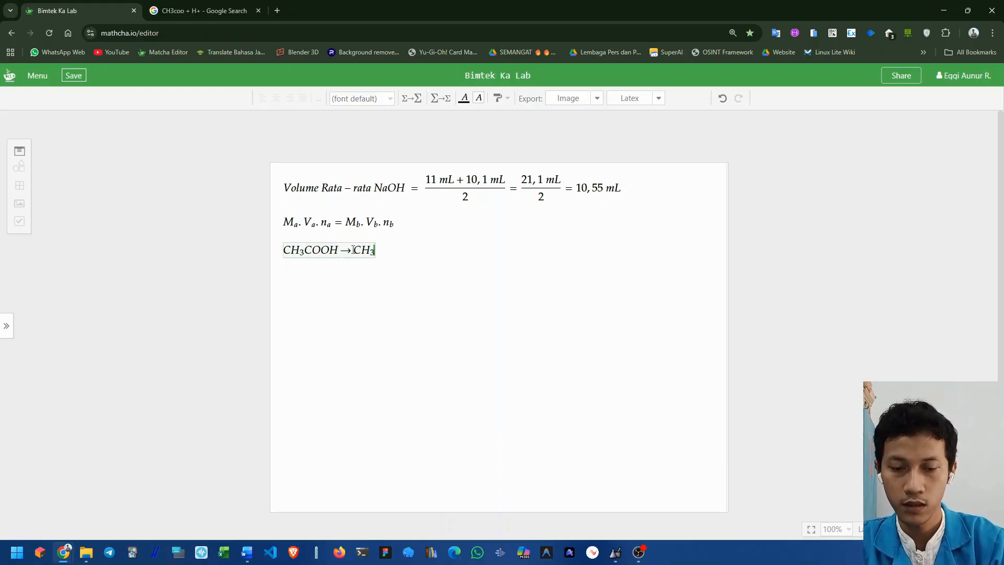
pyautogui.press('Right')
pyautogui.write('COO')
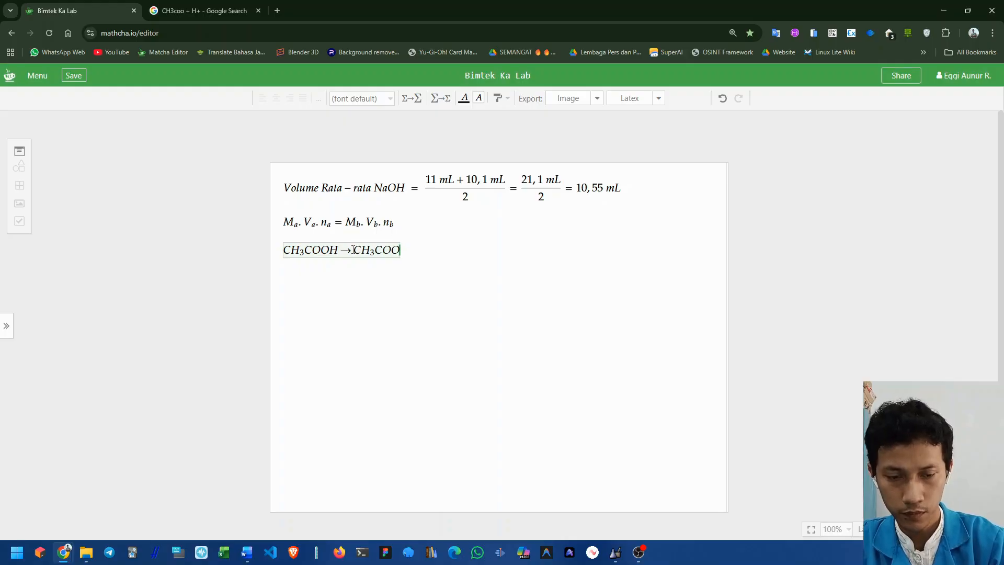
pyautogui.write('^')
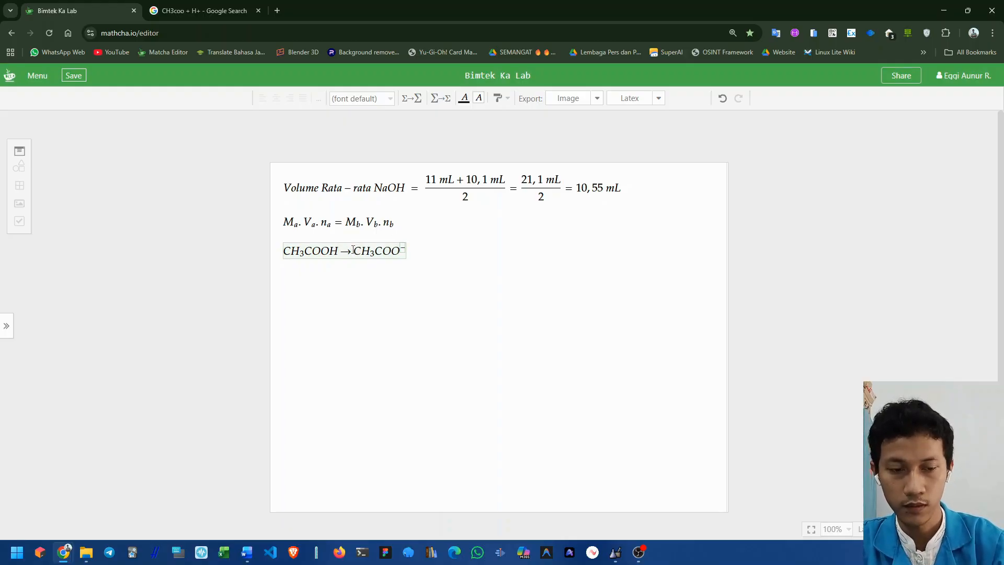
pyautogui.write('-')
pyautogui.press('Right')
pyautogui.write('+H')
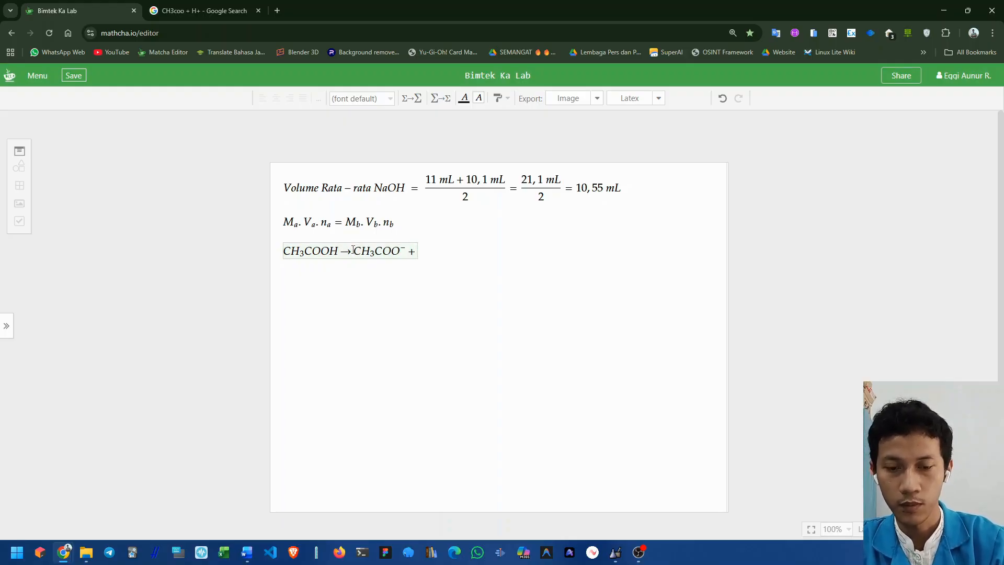
pyautogui.write('^')
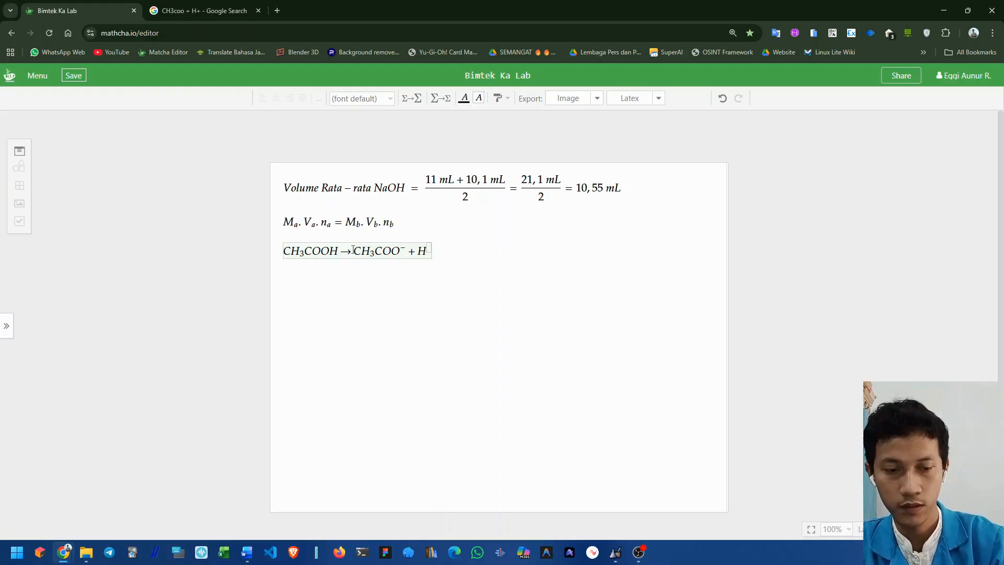
pyautogui.write('+')
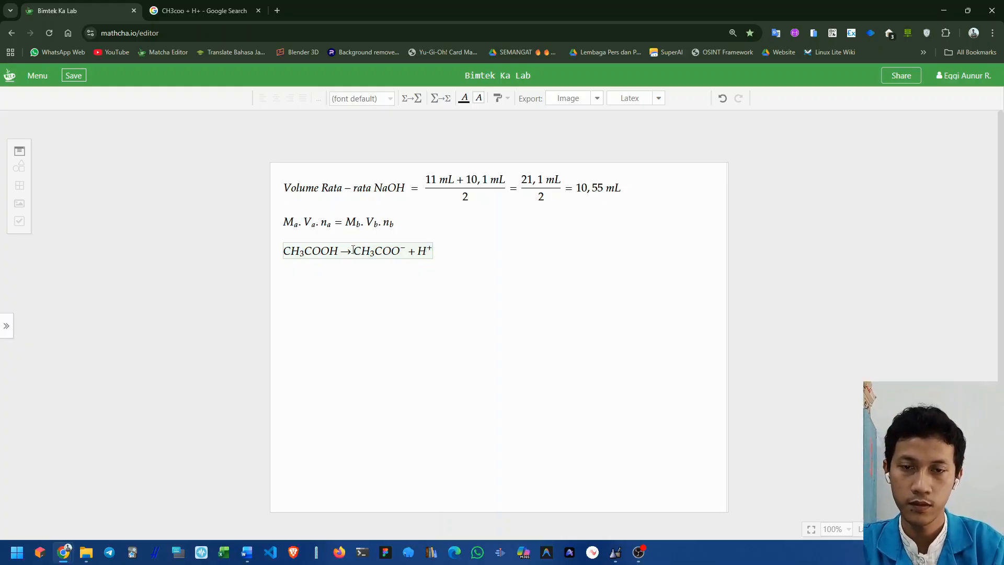
# - Write the sodium hydroxide ionization NaOH → Na⁺ + OH⁻ as a new math expression below the acetic acid equation, with superscript charges
pyautogui.press('Return')
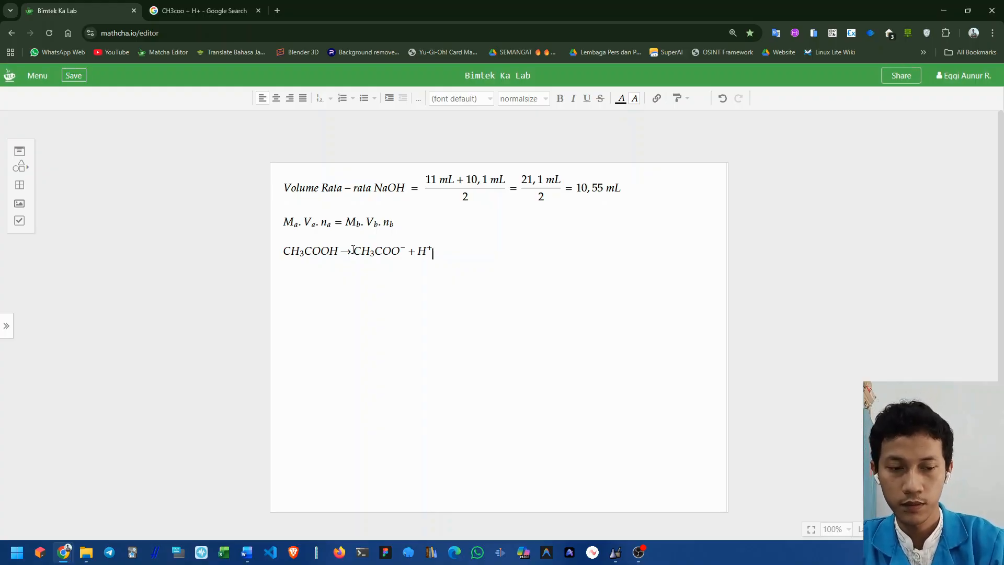
pyautogui.press('\\')
pyautogui.press('Return')
pyautogui.write('Na')
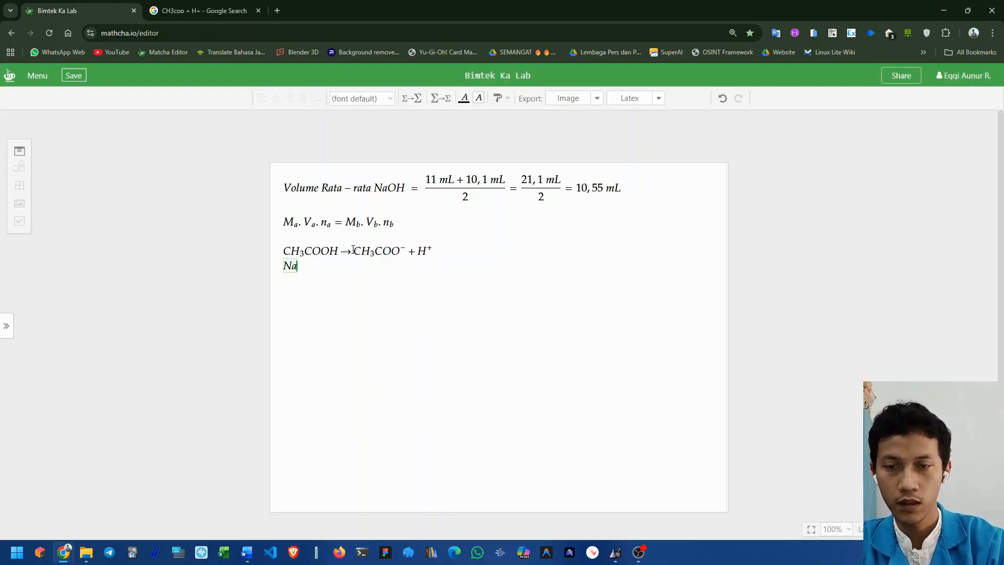
pyautogui.write('OH->')
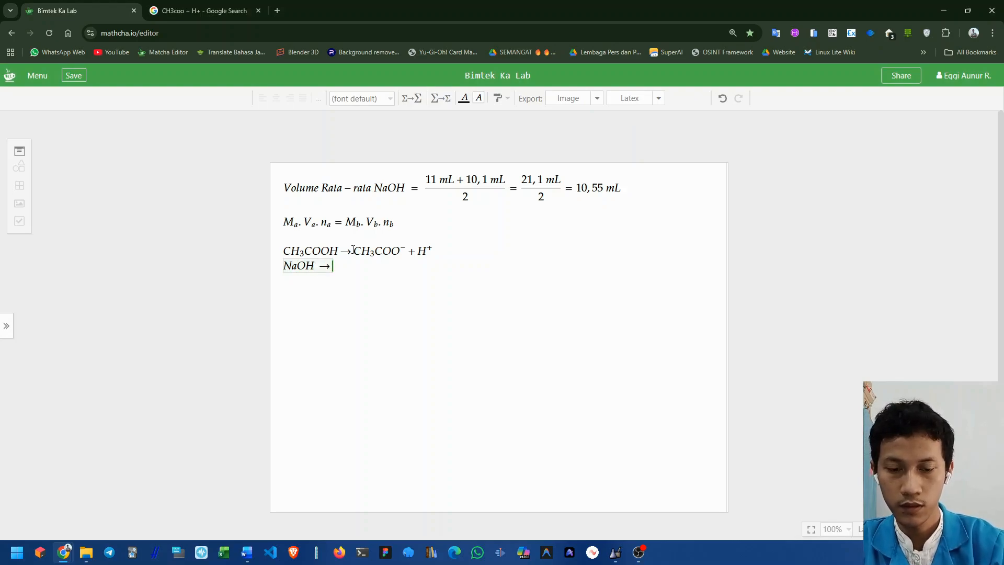
pyautogui.write('Na')
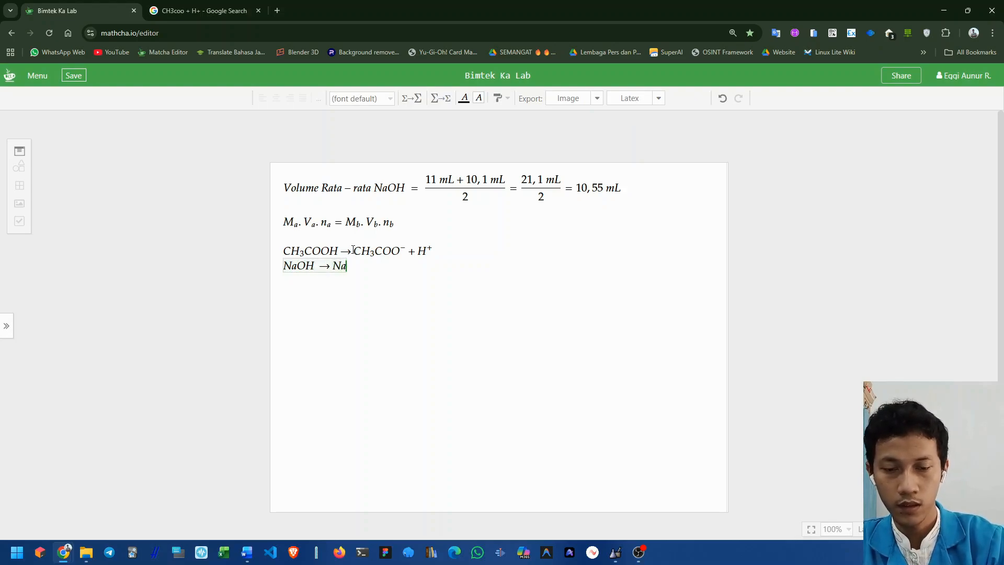
pyautogui.write('^+')
pyautogui.press('Right')
pyautogui.write('+ ')
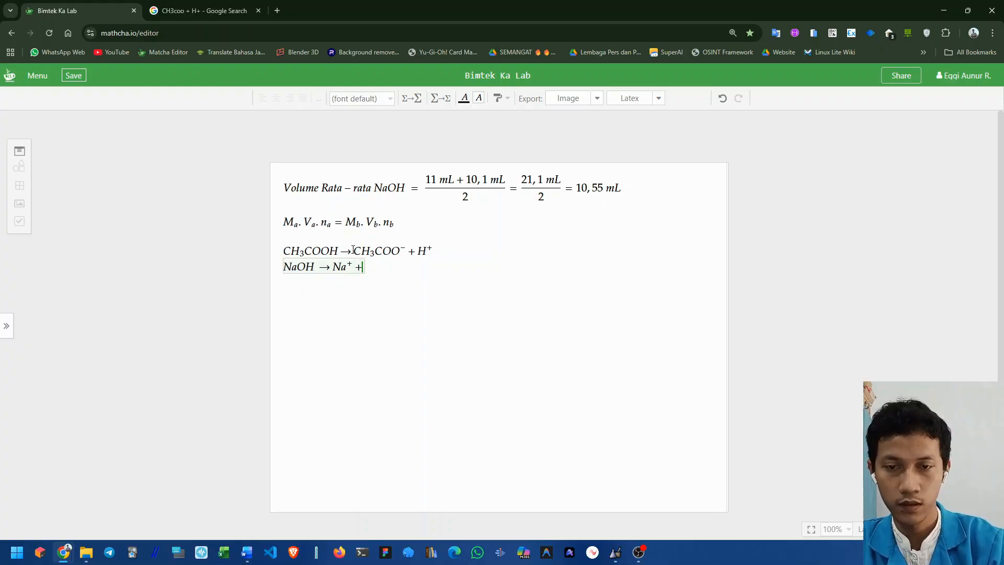
pyautogui.write('OH +')
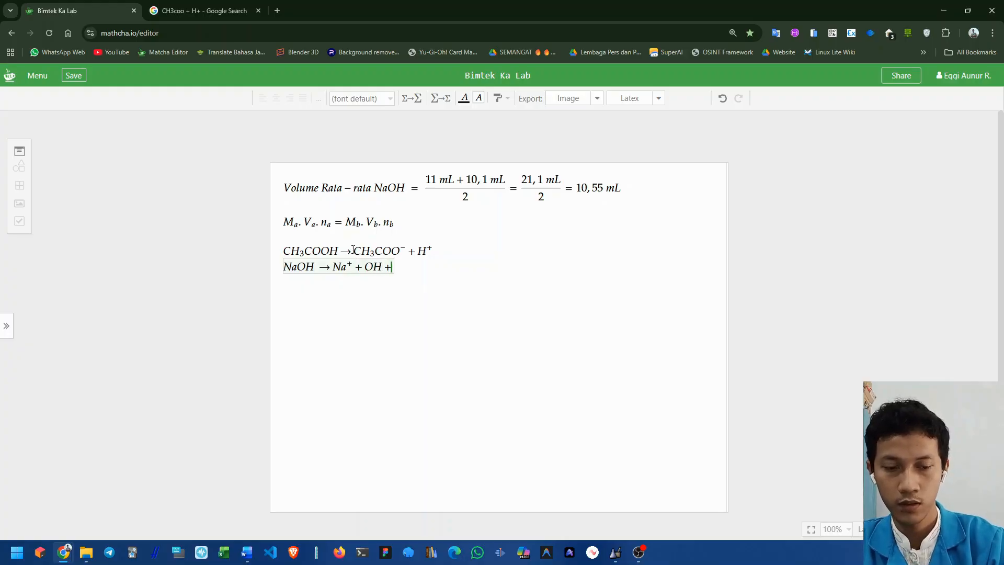
pyautogui.press('BackSpace')
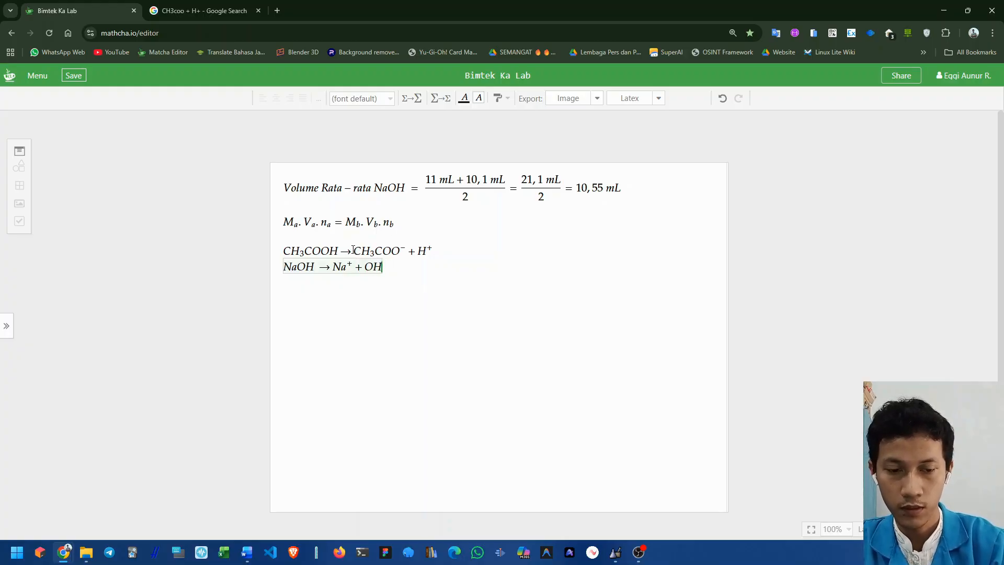
pyautogui.write('^-')
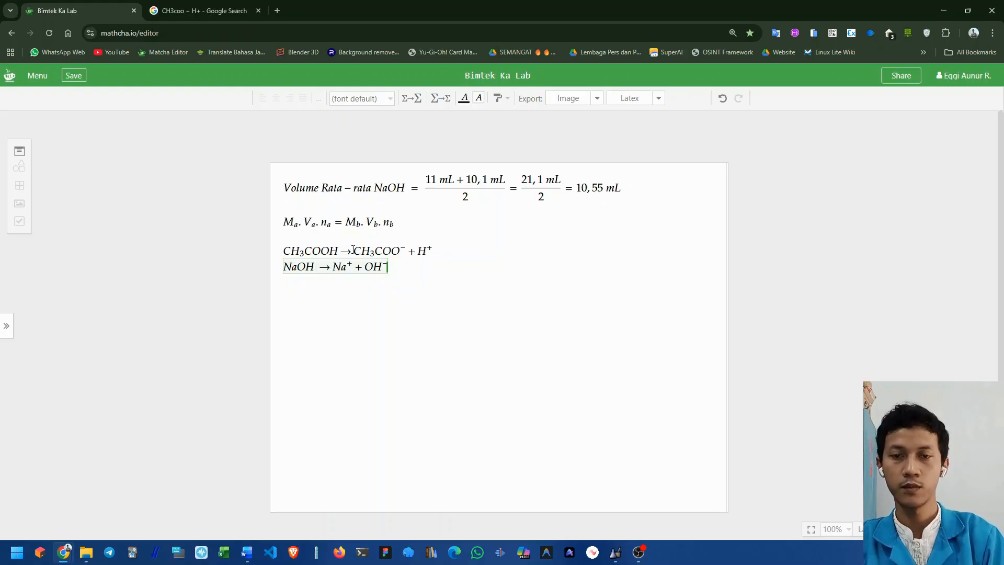
# - Examine the OH⁻ and H⁺ ions in the two ionization equations
pyautogui.press('Right')
pyautogui.press('Left')
pyautogui.press('Left')
pyautogui.press('Left')
pyautogui.press('Left')
pyautogui.press('Left')
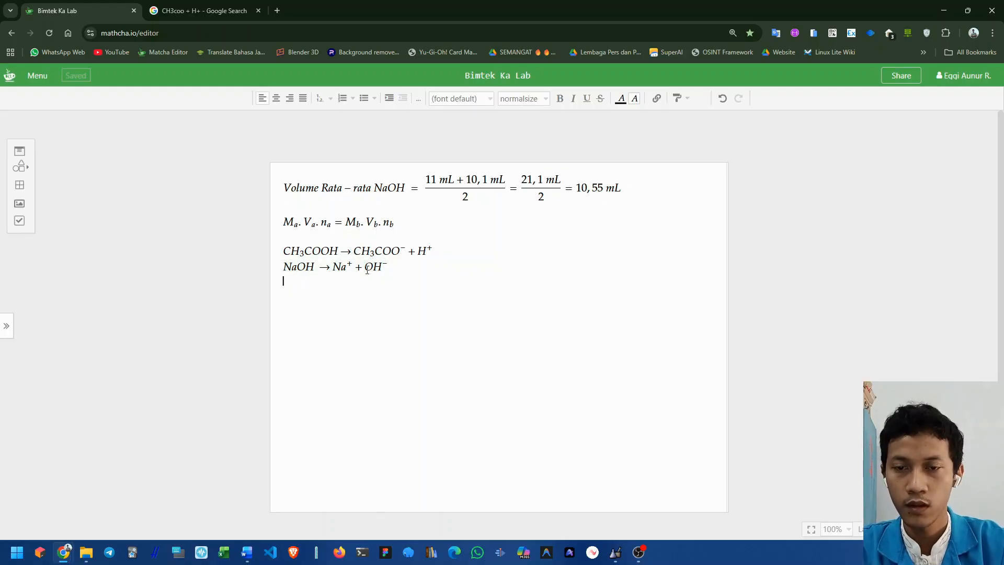
pyautogui.moveTo(283, 280); pyautogui.dragTo(391, 271)
pyautogui.click(365, 268)
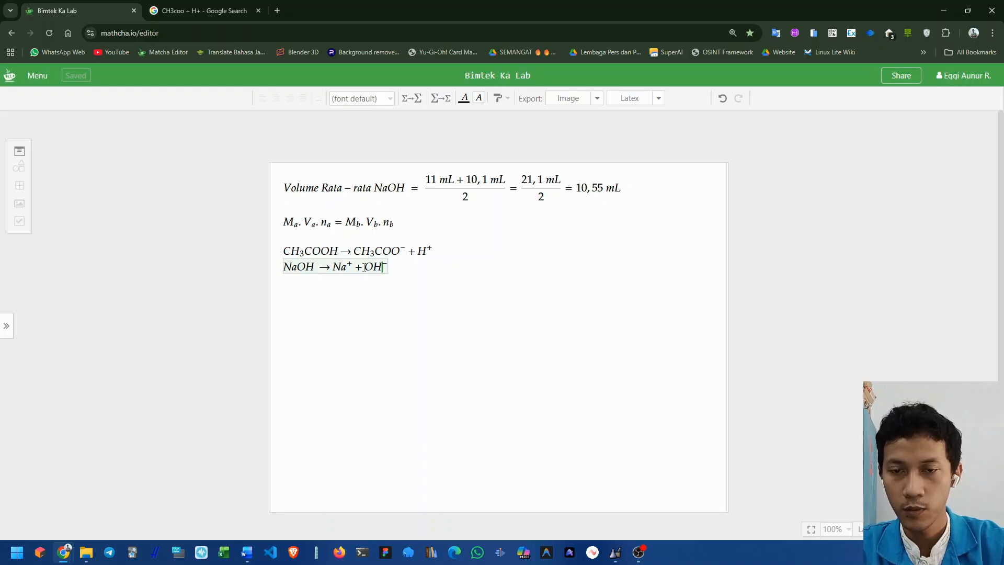
pyautogui.click(419, 251)
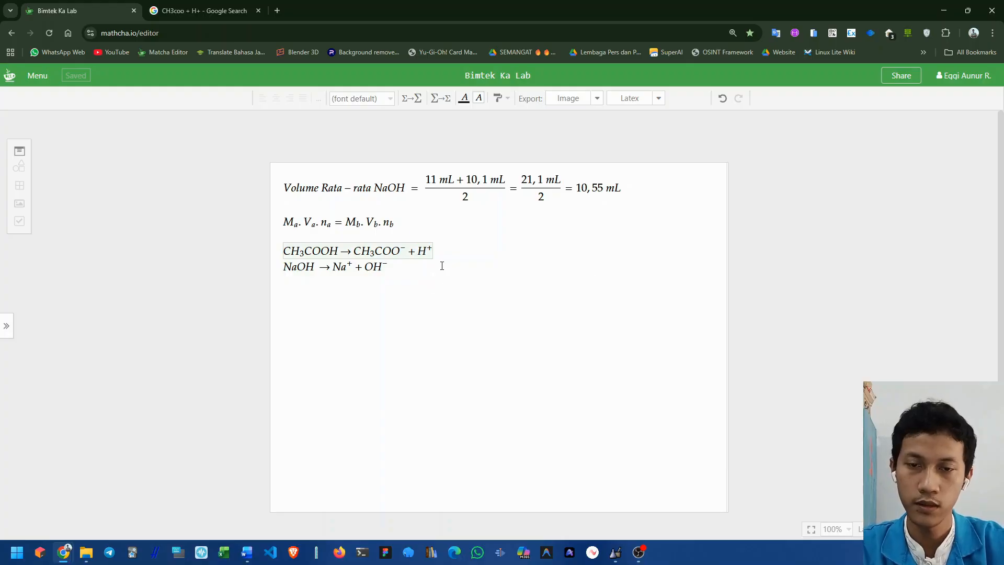
# - Copy the titration formula Mₐ.Vₐ.nₐ = M_b.V_b.n_b and paste it below the two ionization equations, leaving a blank line between
pyautogui.click(440, 267)
pyautogui.press('Return')
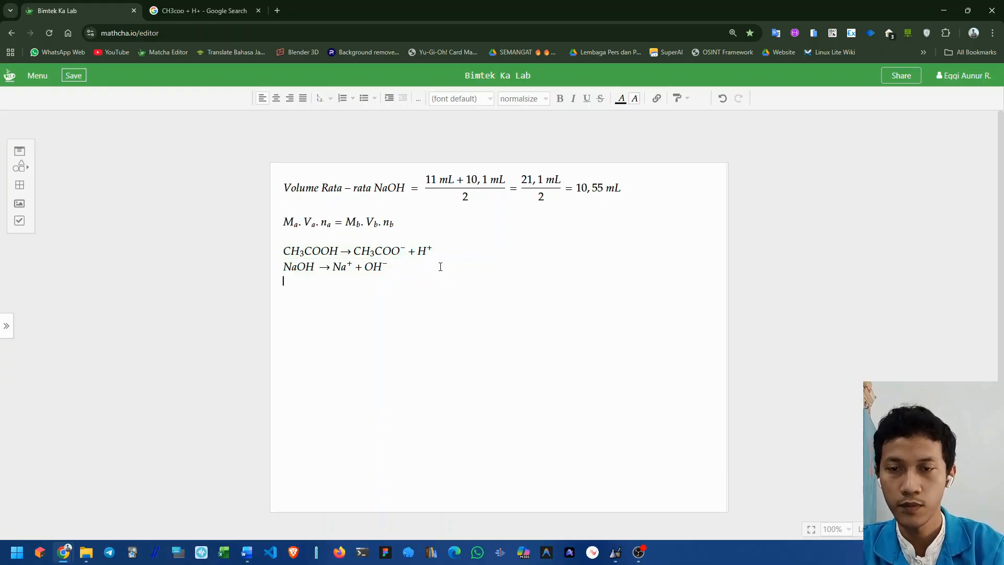
pyautogui.click(390, 225)
pyautogui.hotkey('ctrl', 'c')
pyautogui.click(381, 294)
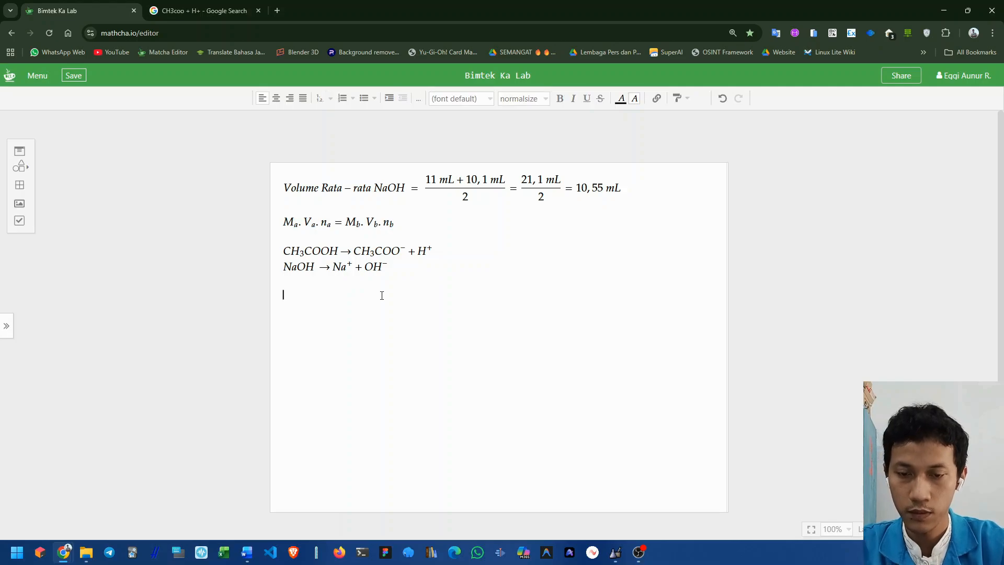
pyautogui.hotkey('ctrl', 'v')
pyautogui.press('Up')
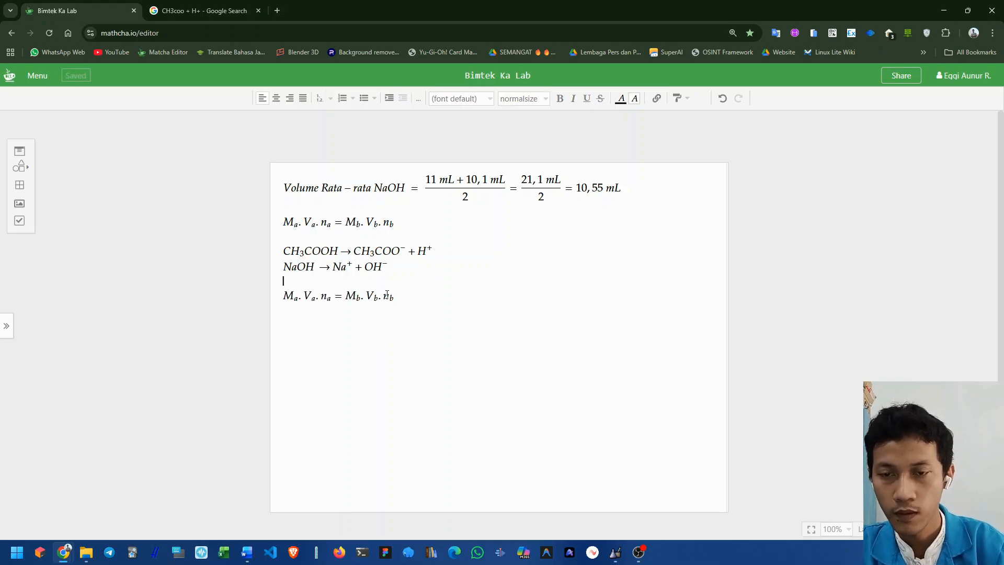
# - Add a second line to the copied formula reading Mₐ.10.1 =, with the a as a subscript
pyautogui.press('Down')
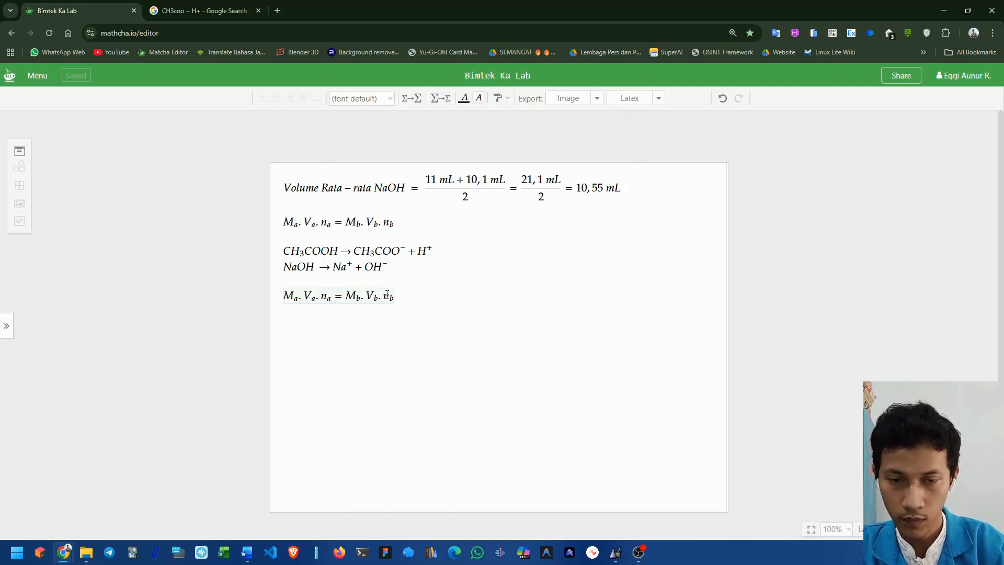
pyautogui.press('Right')
pyautogui.press('Right')
pyautogui.press('Right')
pyautogui.press('Right')
pyautogui.press('Right')
pyautogui.press('Right')
pyautogui.press('Right')
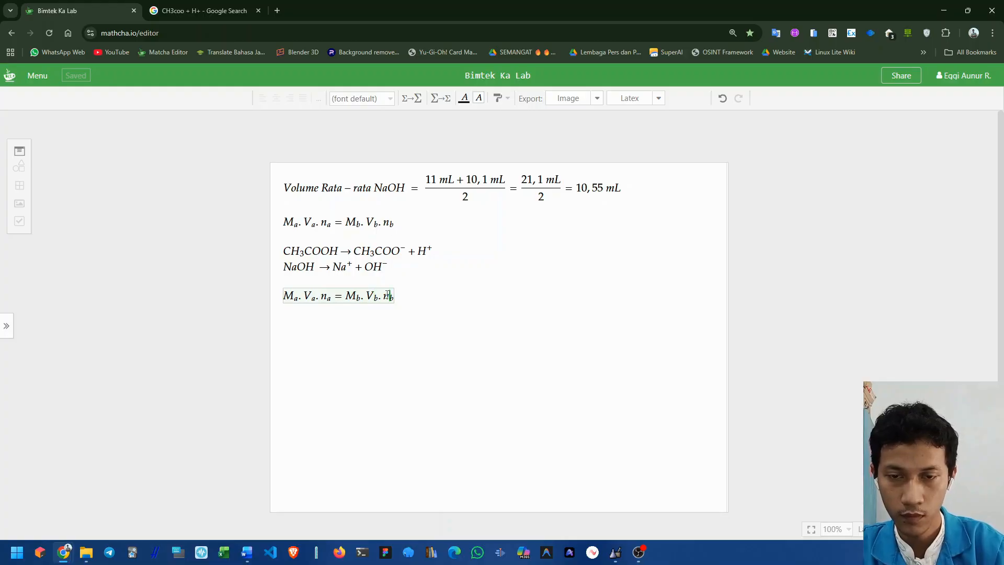
pyautogui.press('Return')
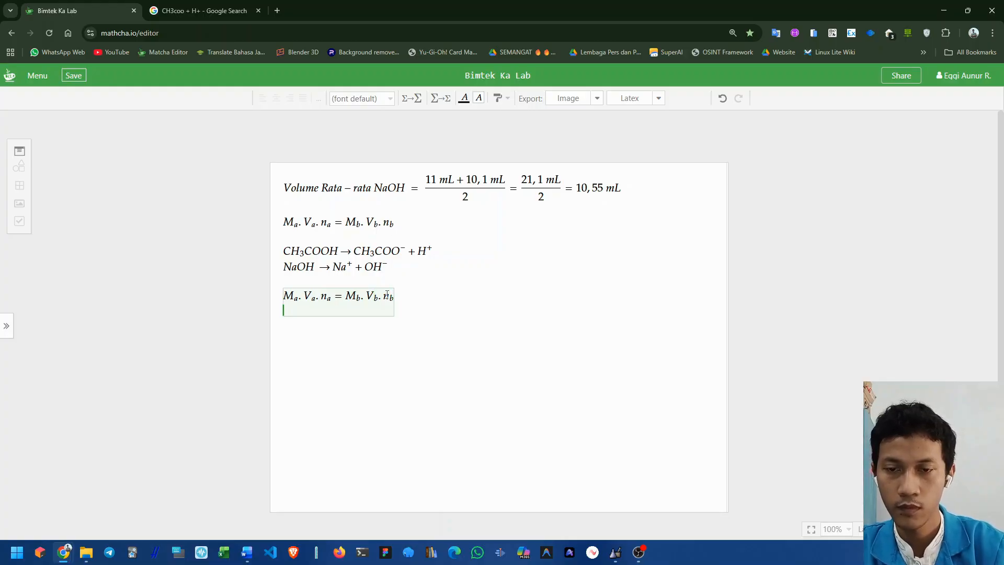
pyautogui.write('M_a')
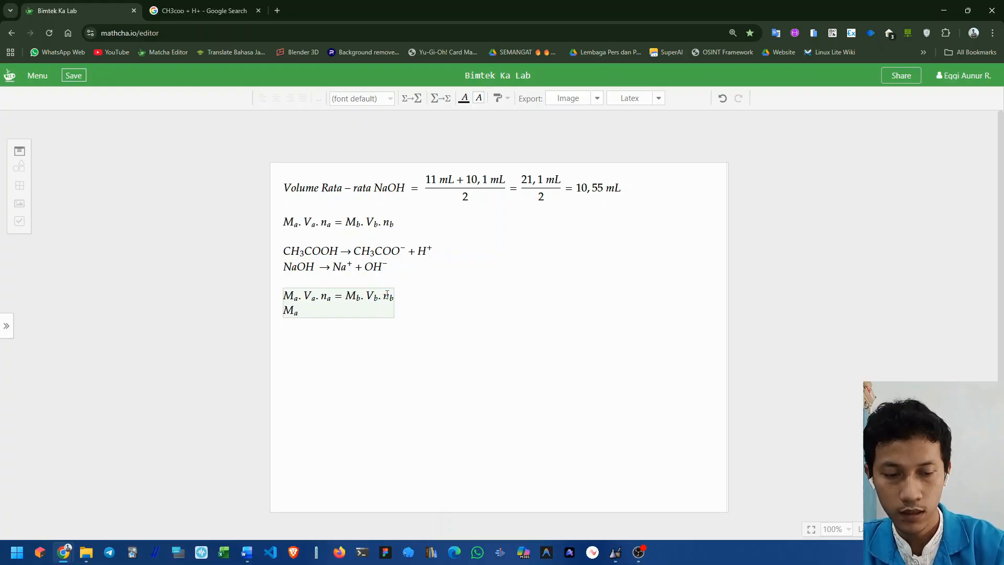
pyautogui.press('Right')
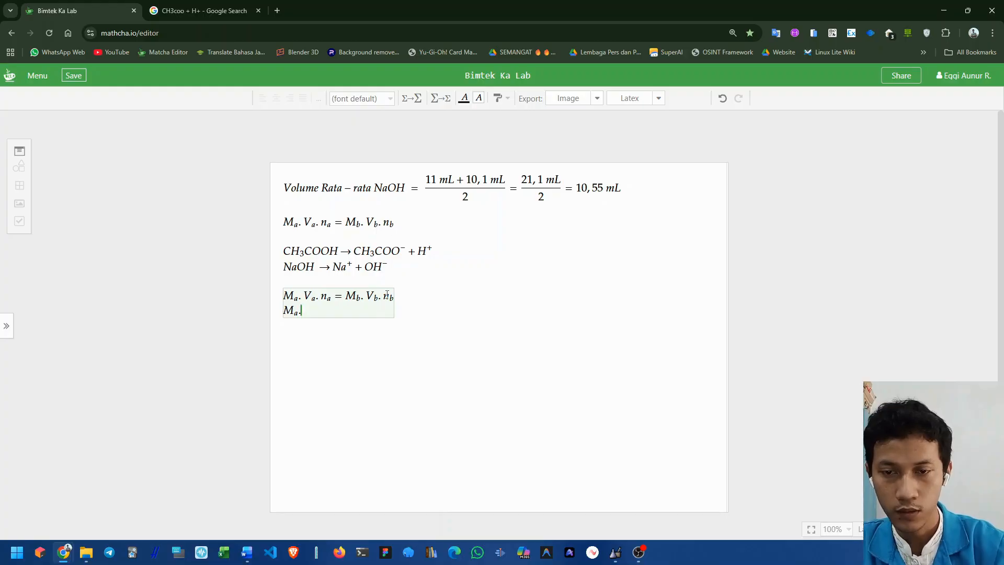
pyautogui.write('.')
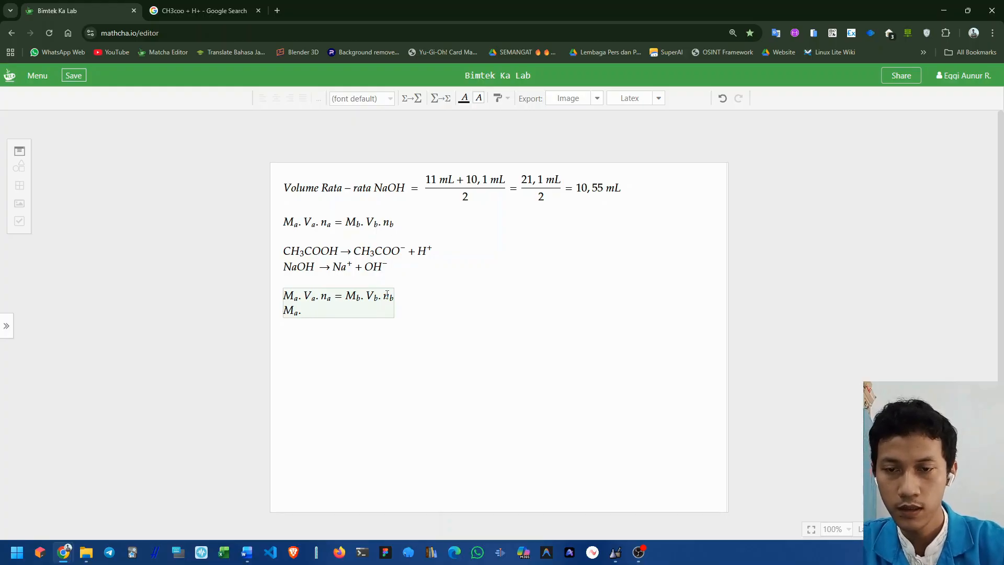
pyautogui.write('10')
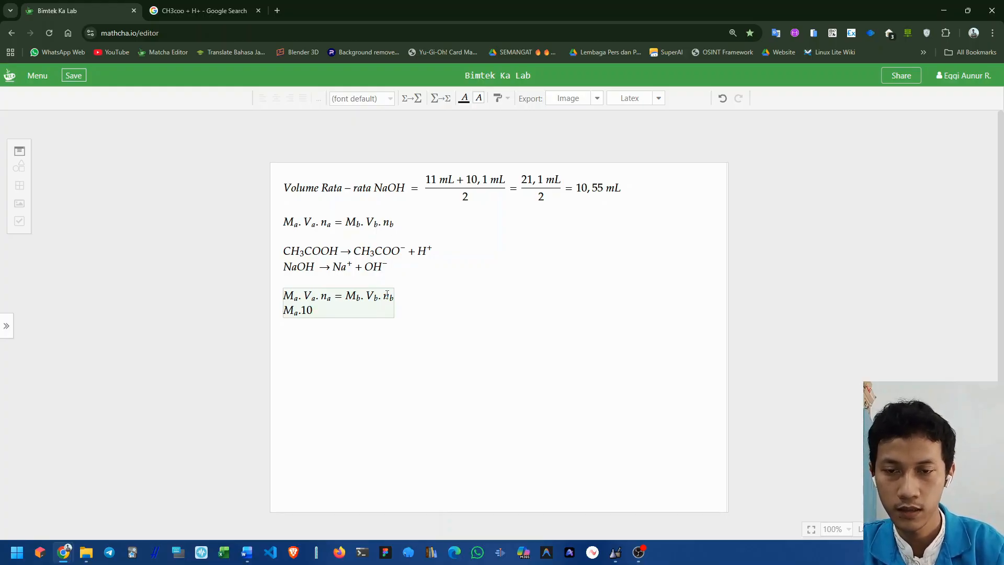
pyautogui.write('.')
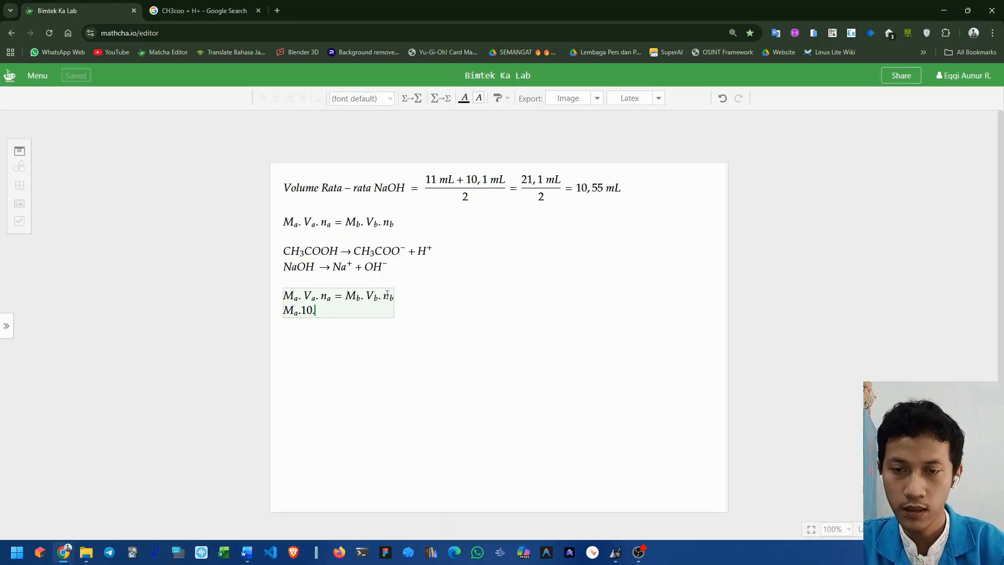
pyautogui.write('1 =')
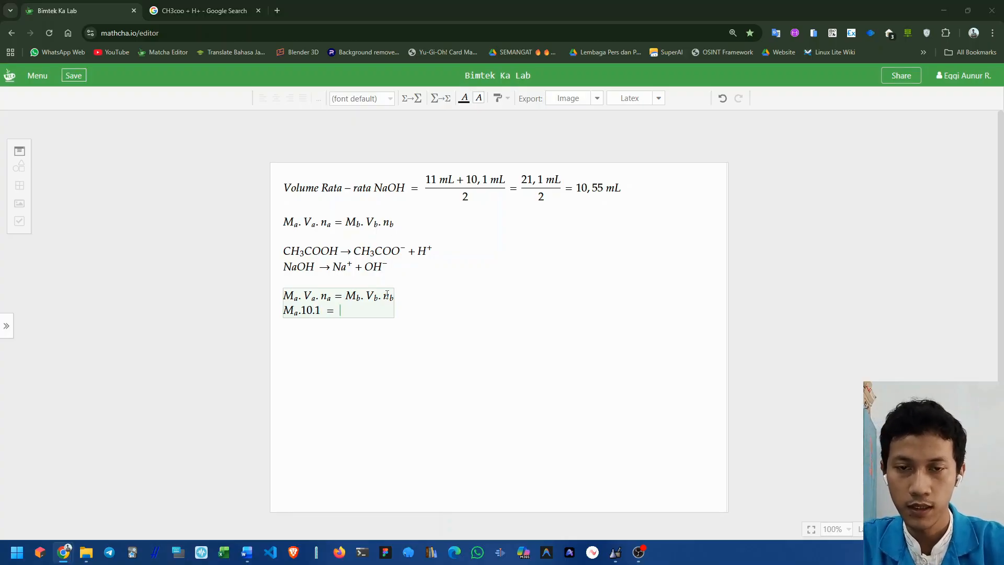
# - Check the NaOH concentration in the Word notes, return to Mathcha and begin the line's right side with 1 and a dot
pyautogui.hotkey('alt', 'Tab')
pyautogui.scroll(10, 856, 226)
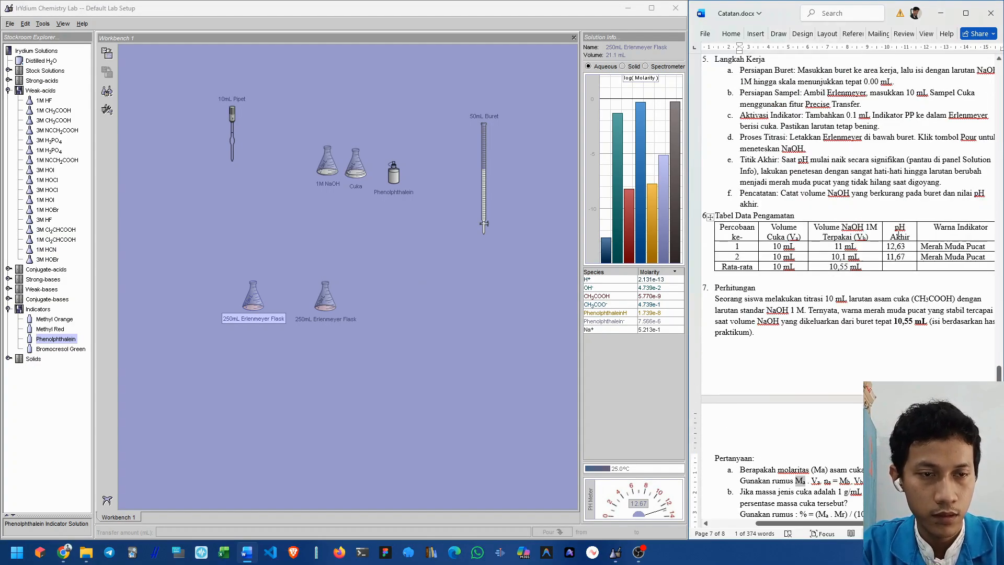
pyautogui.hotkey('alt', 'Tab')
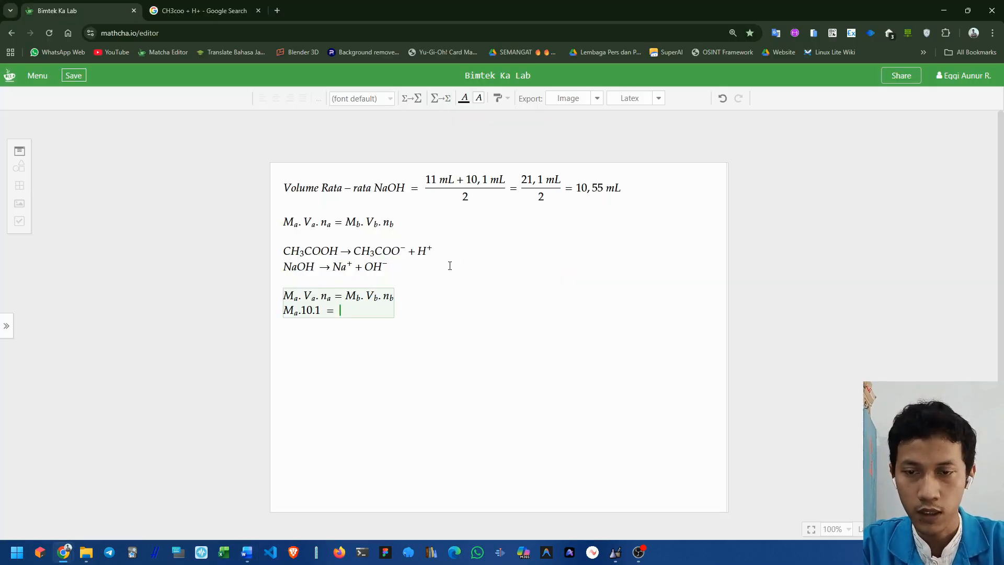
pyautogui.write('1')
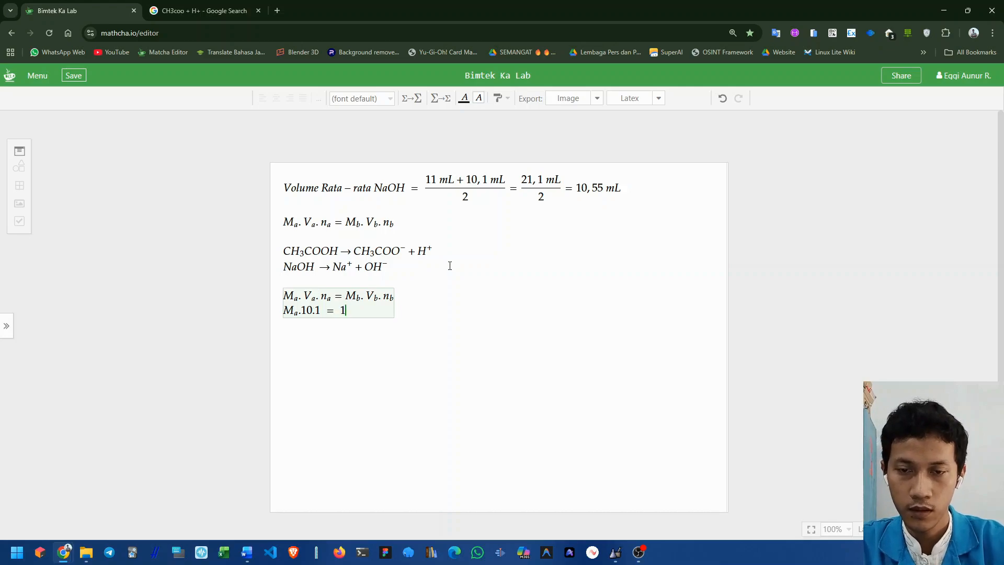
pyautogui.write('.')
# - Look up the average NaOH volume in the Word data table, return to Mathcha and complete the right side with 10,55.1
pyautogui.hotkey('alt', 'Tab')
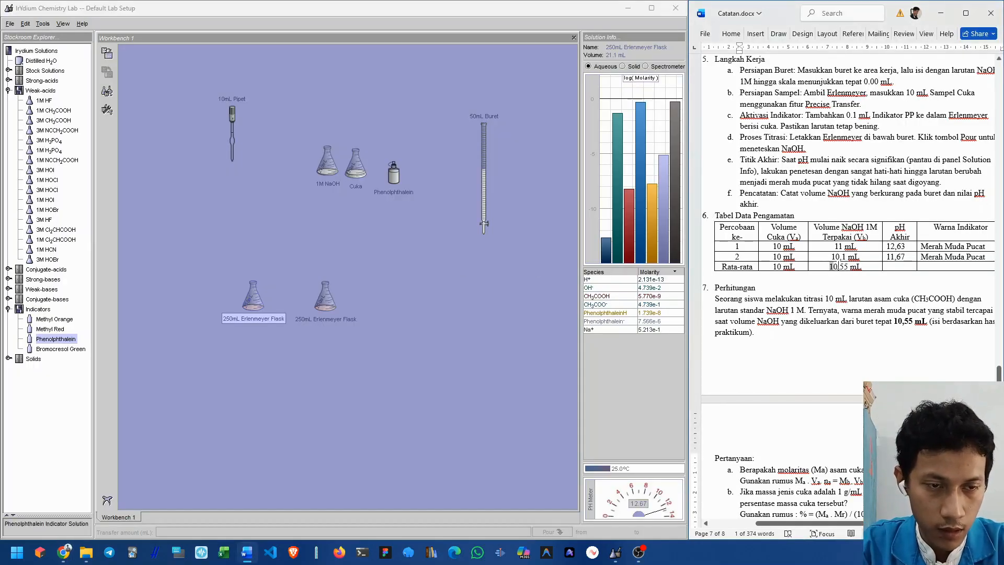
pyautogui.moveTo(829, 266); pyautogui.dragTo(861, 267)
pyautogui.hotkey('alt', 'Tab')
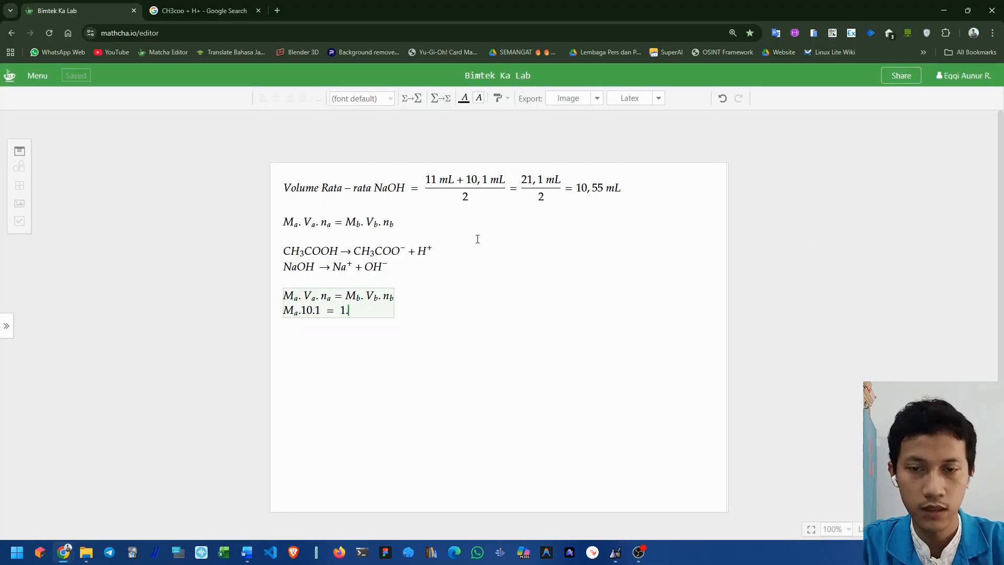
pyautogui.write('10,55')
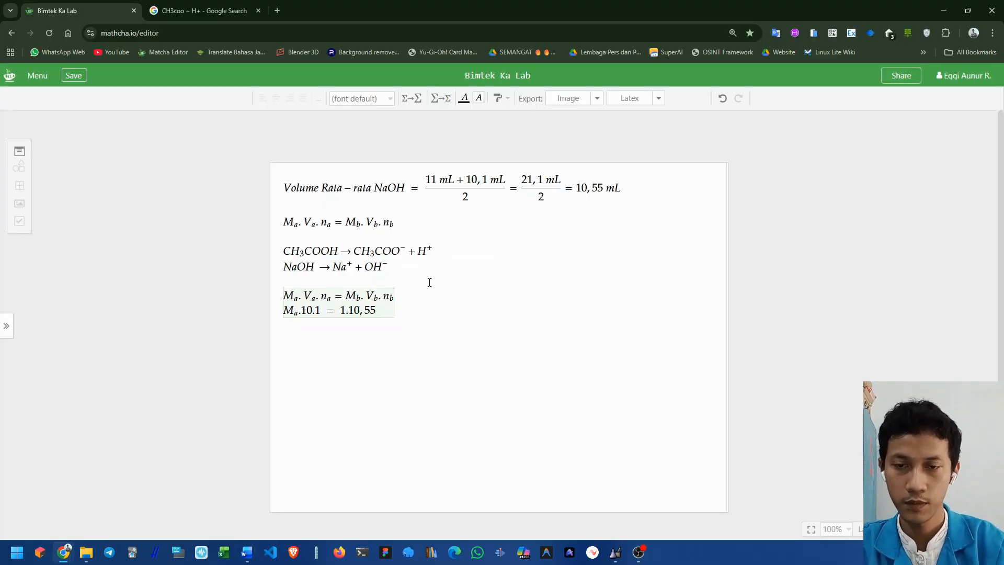
pyautogui.press('Left')
pyautogui.press('Left')
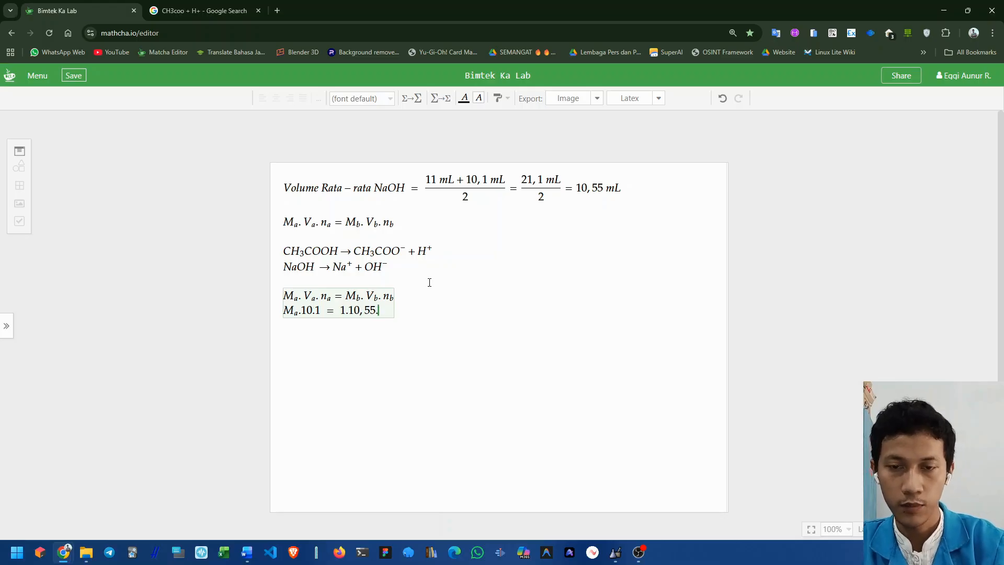
pyautogui.write('.1')
# - Add a third line reading Mₐ = followed by a fraction with 10,55 as its numerator
pyautogui.press('Return')
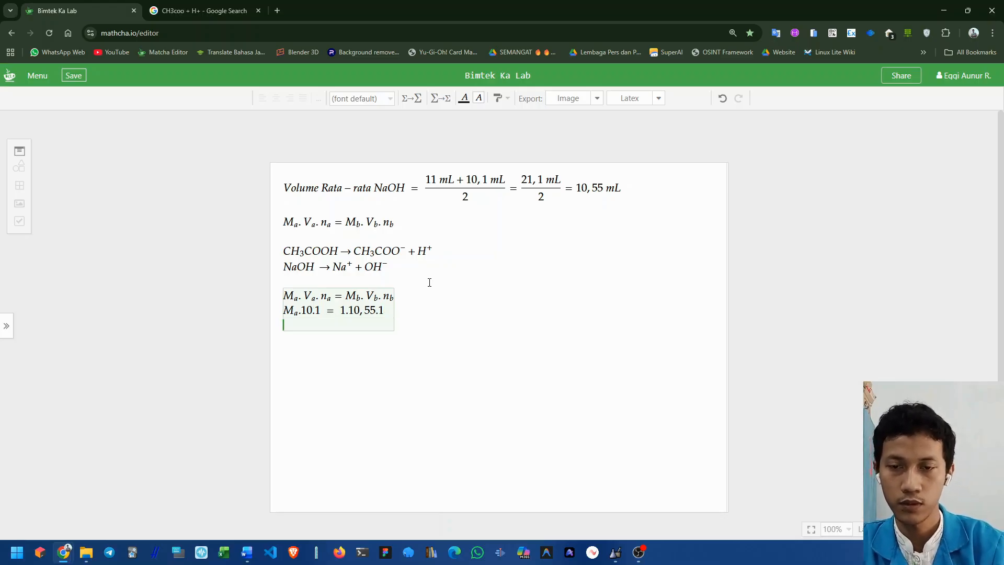
pyautogui.write('M_a =')
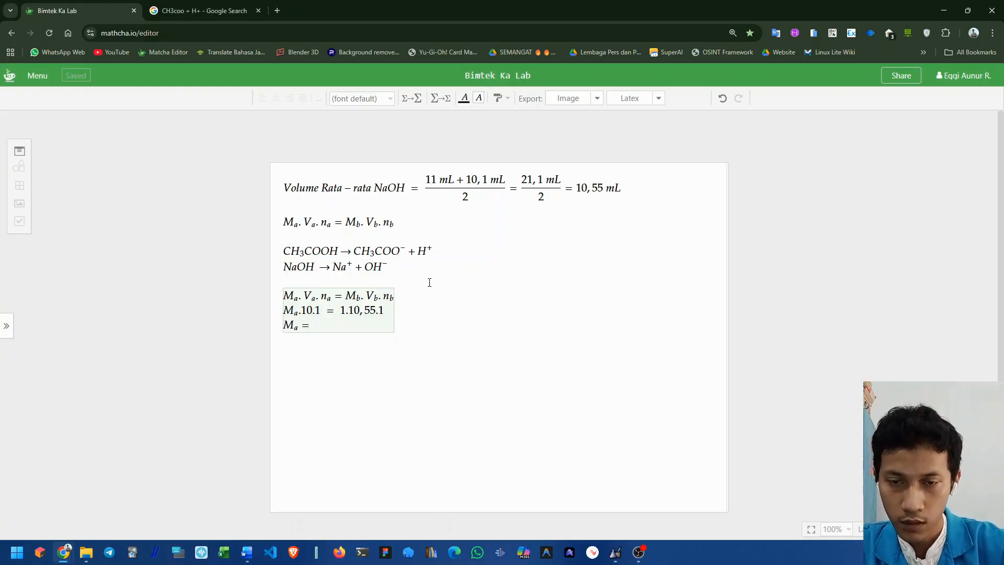
pyautogui.moveTo(340, 310); pyautogui.dragTo(384, 311)
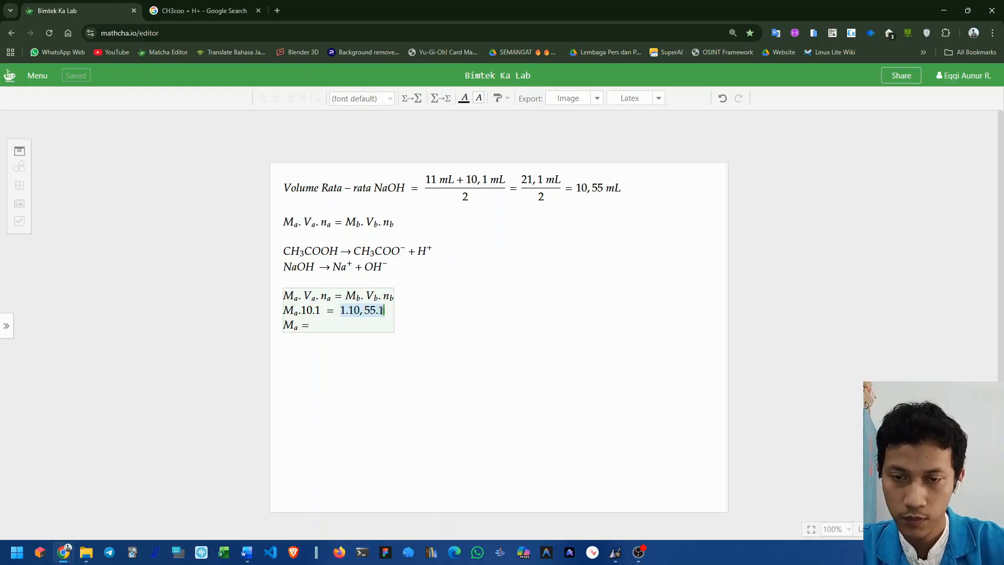
pyautogui.click(333, 322)
pyautogui.press('\\')
pyautogui.write('f')
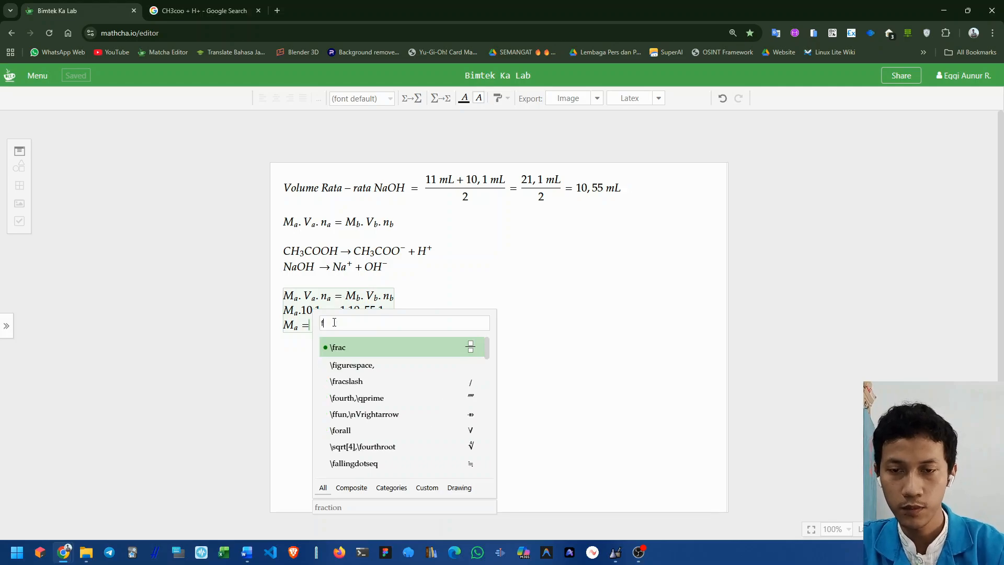
pyautogui.press('Return')
pyautogui.write('10')
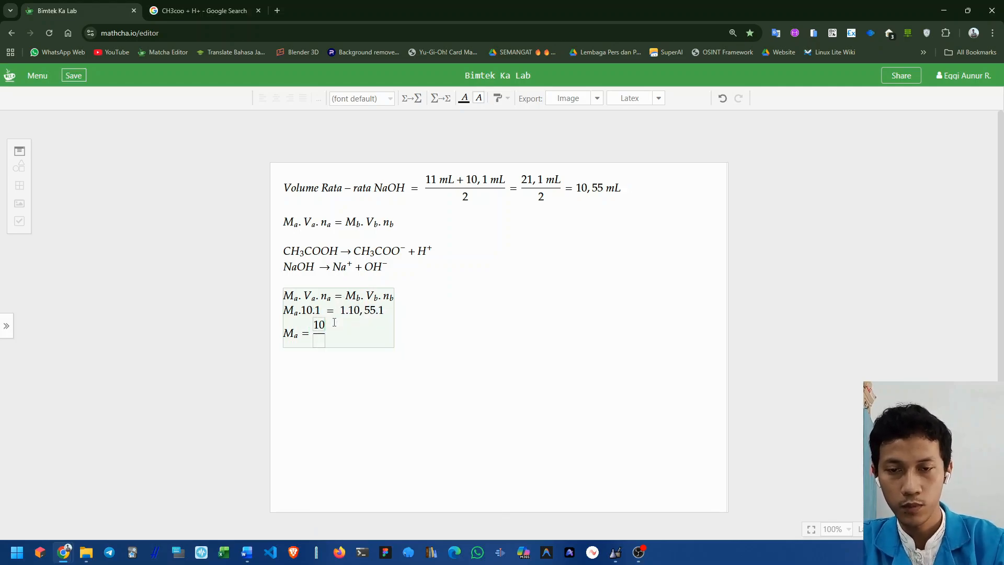
pyautogui.write(', 55')
pyautogui.press('Tab')
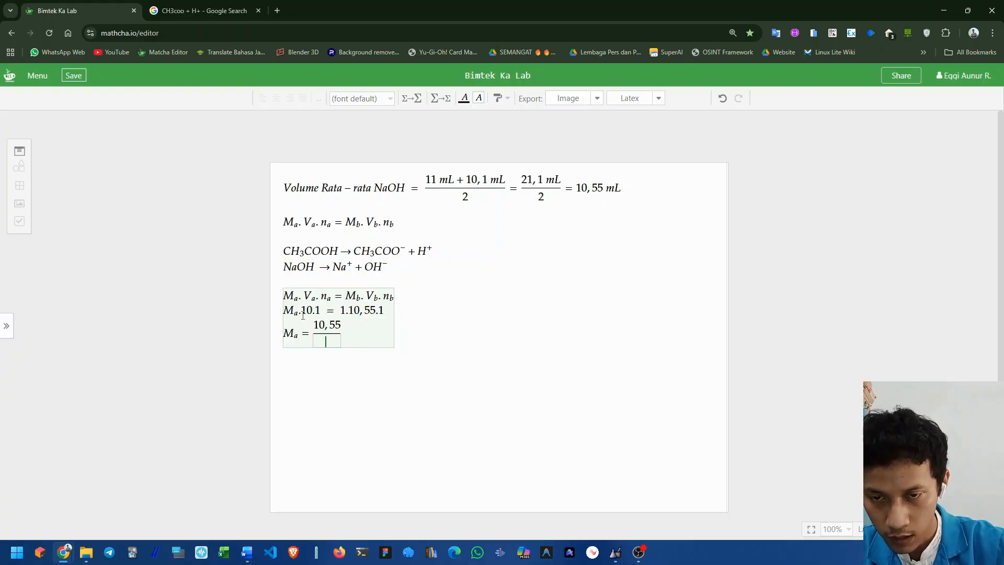
# - Set the fraction's denominator to 10 and complete the line with = 1,055
pyautogui.moveTo(303, 314); pyautogui.dragTo(321, 311)
pyautogui.click(333, 338)
pyautogui.write('10')
pyautogui.press('Tab')
pyautogui.write('= ')
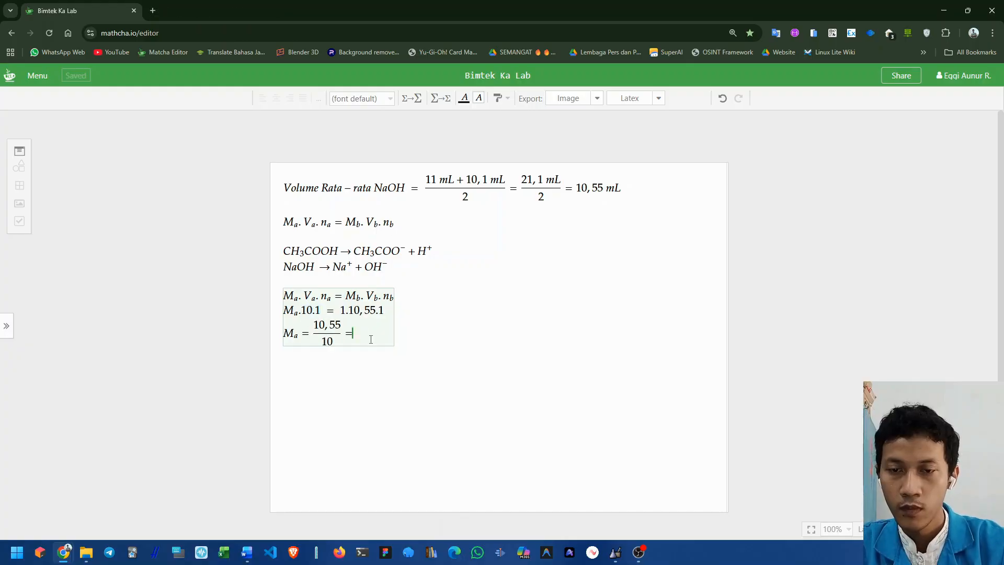
pyautogui.write('1,')
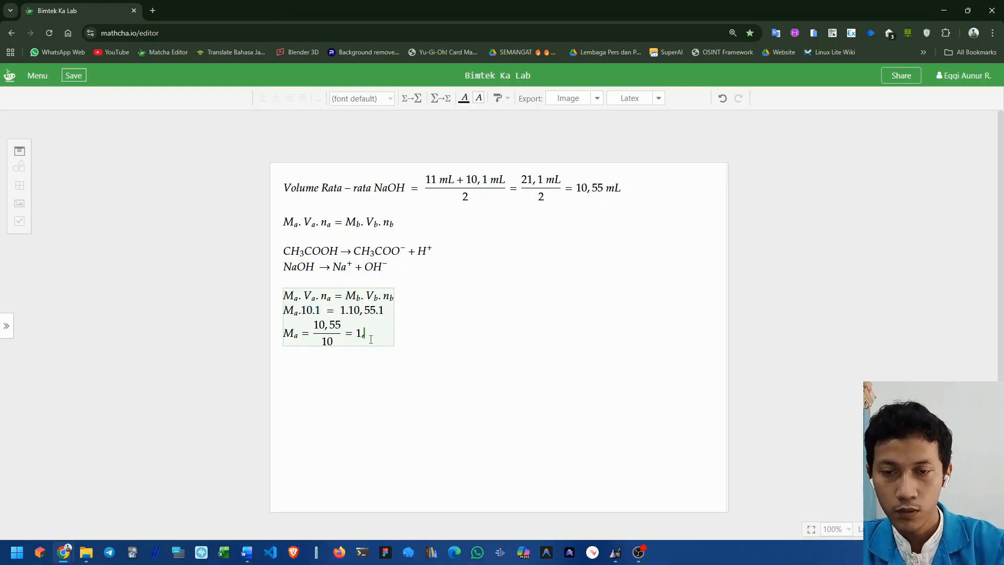
pyautogui.write('055')
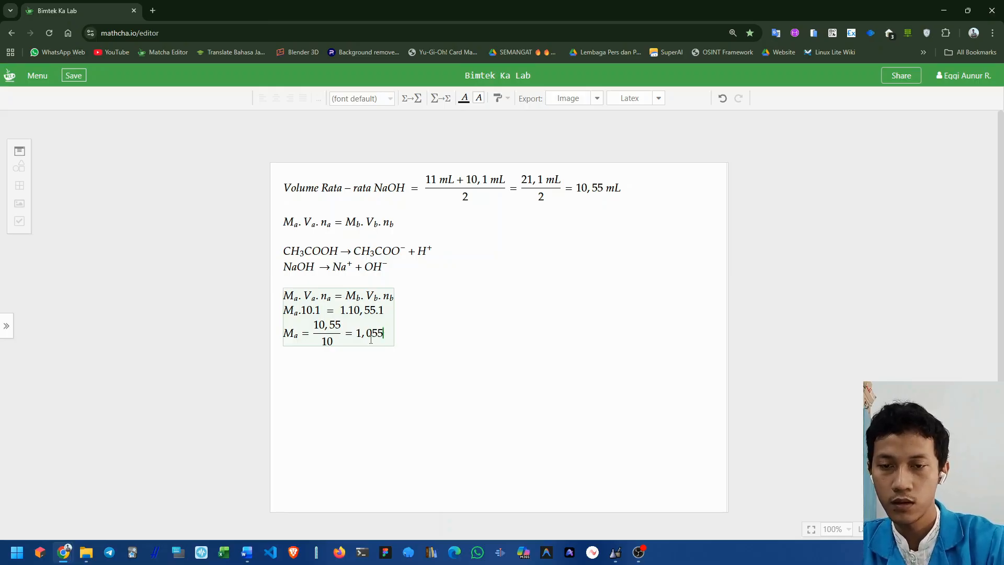
pyautogui.click(433, 351)
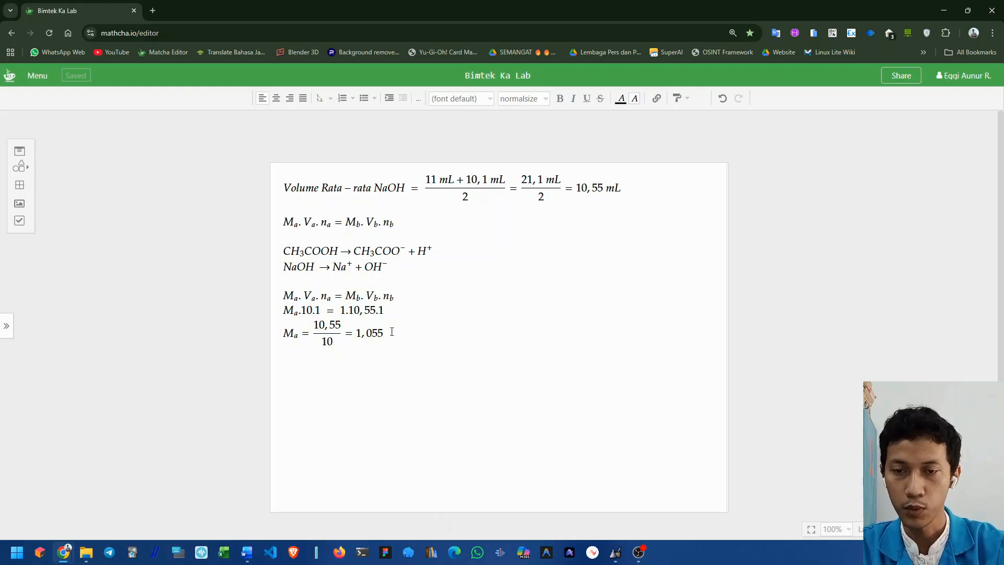
# - Switch to the Word notes and add a new line below the formula of question a
pyautogui.moveTo(393, 334); pyautogui.dragTo(355, 333)
pyautogui.hotkey('alt', 'Tab')
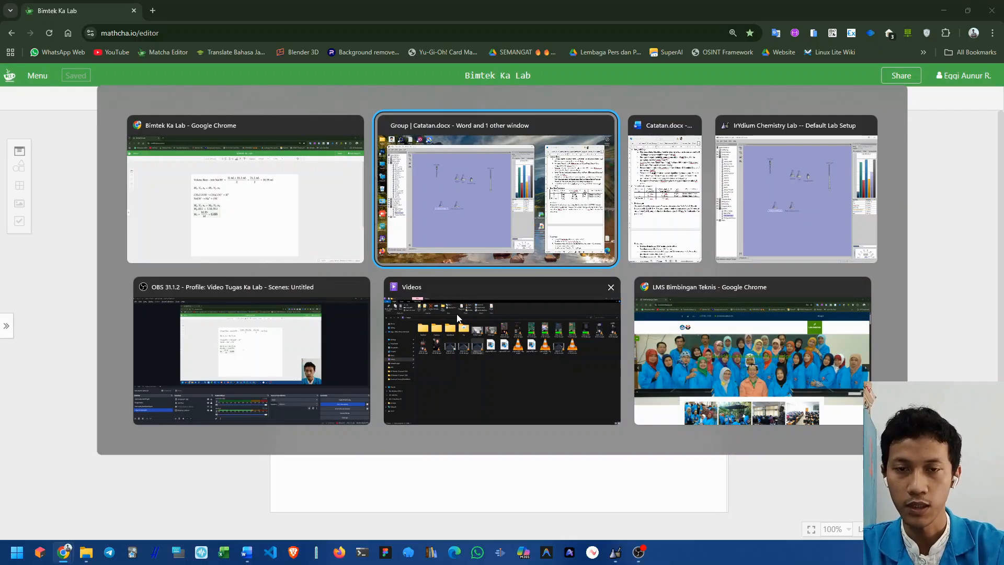
pyautogui.scroll(-3, 860, 386)
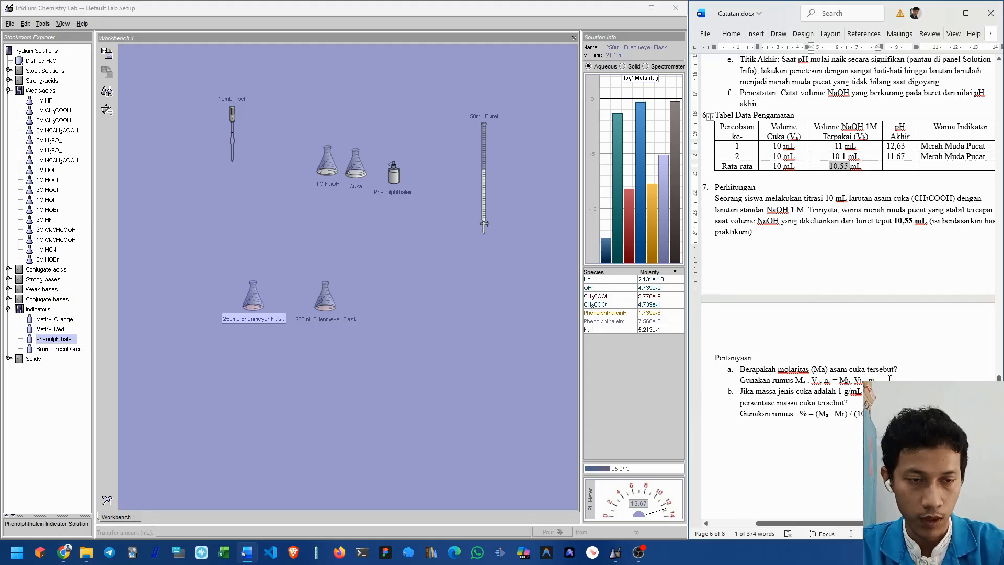
pyautogui.click(889, 379)
pyautogui.press('Return')
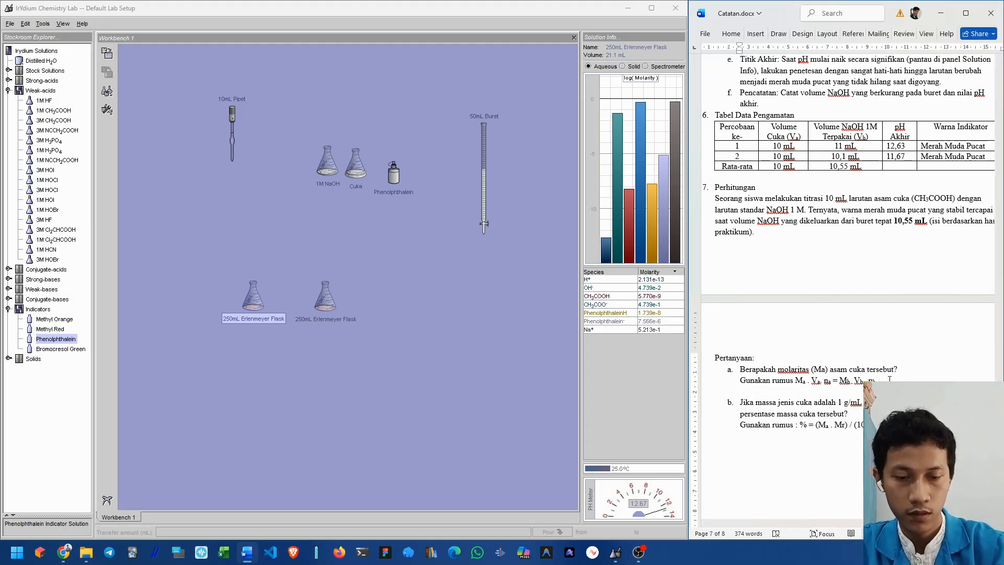
# - Write Mₐ = 1,055M with the a as a subscript as the answer to question a, followed by a blank line
pyautogui.write('M')
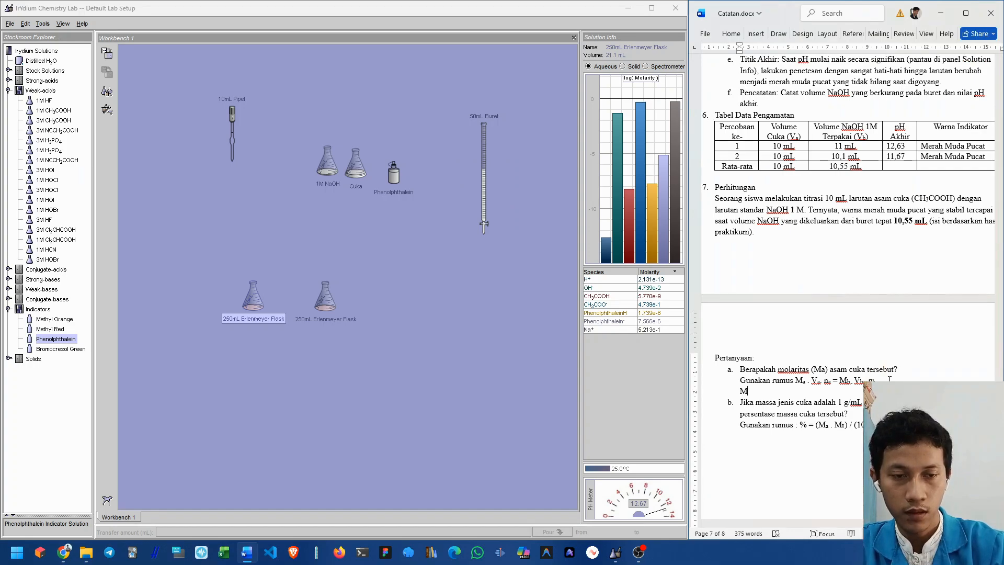
pyautogui.hotkey('ctrl', '=')
pyautogui.write('a')
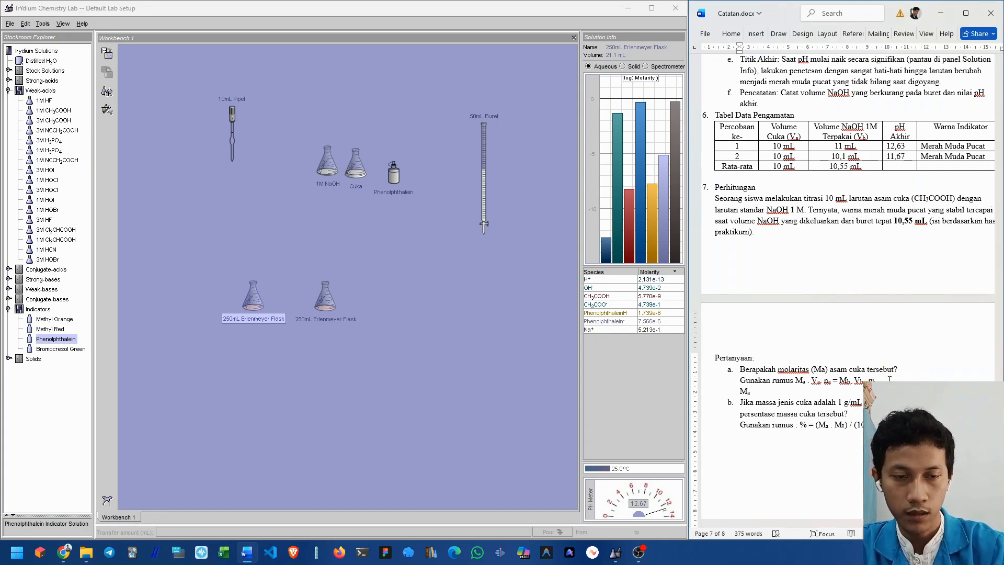
pyautogui.write(' = 10')
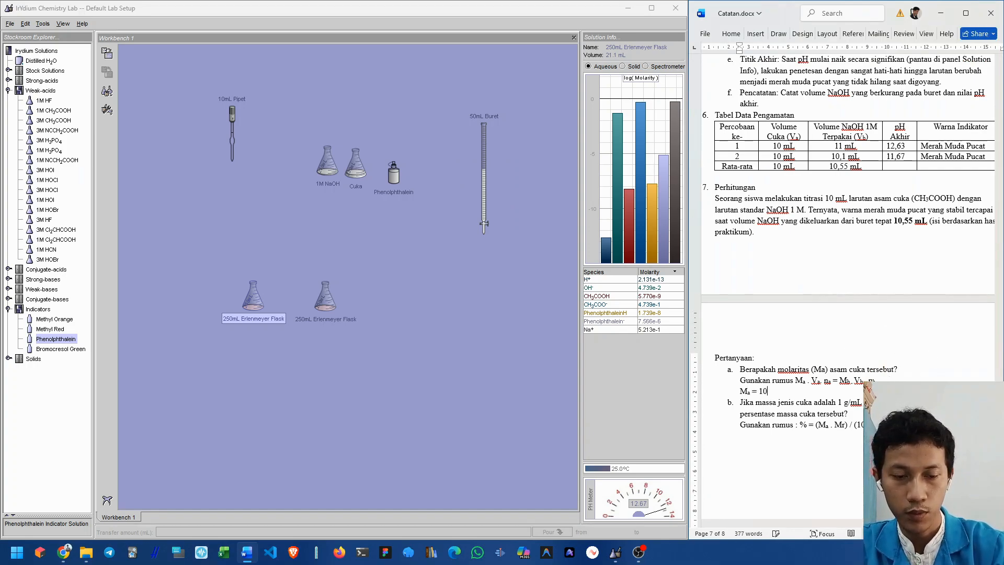
pyautogui.press('BackSpace')
pyautogui.write(',')
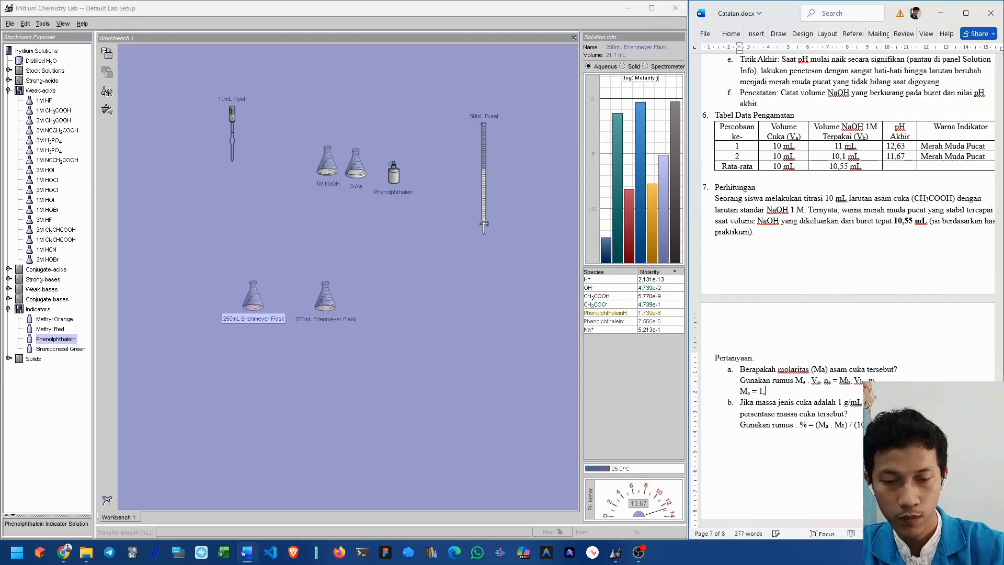
pyautogui.write('055')
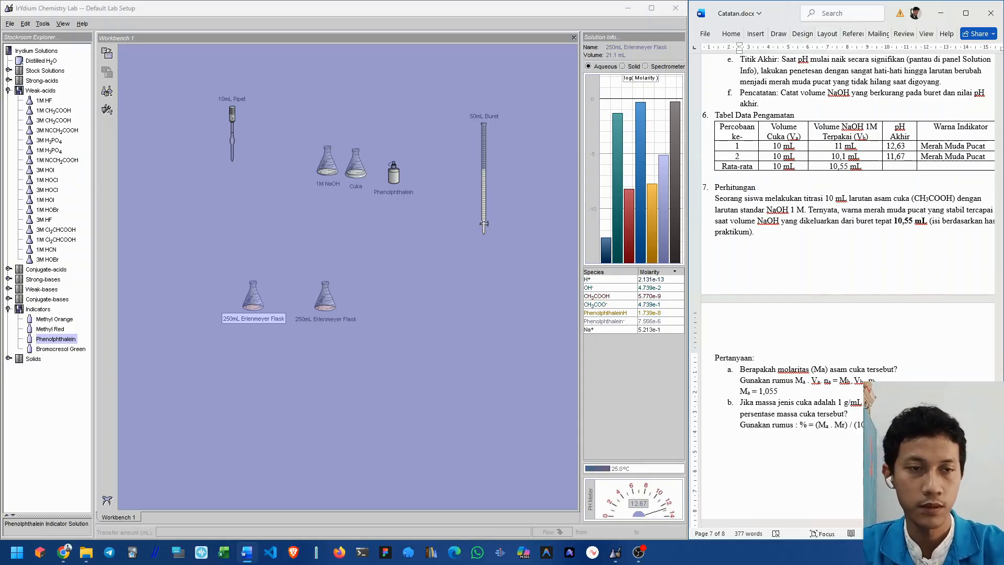
pyautogui.write('M')
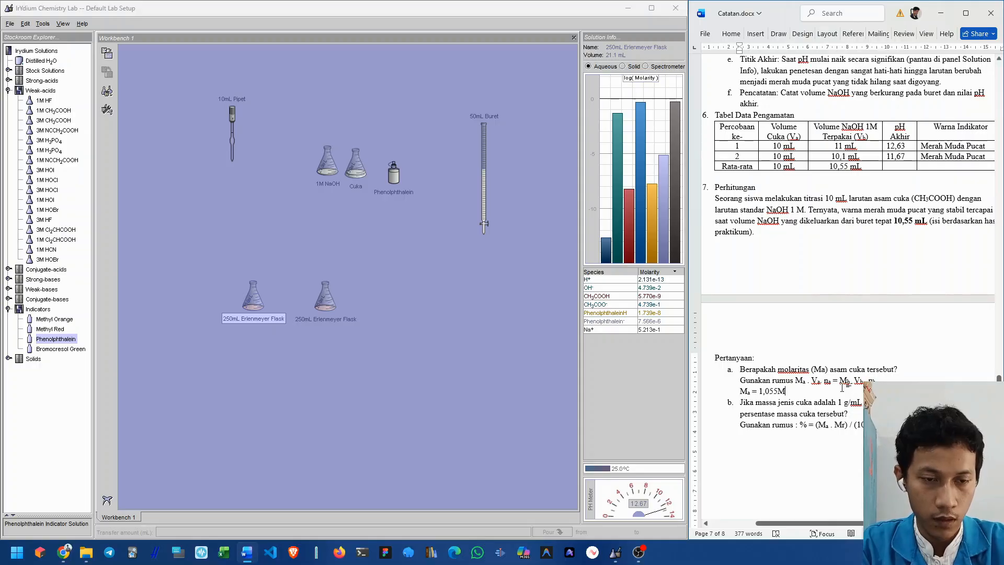
pyautogui.press('Return')
# - Read question b on the vinegar's mass percentage and add blank space below its formula for the answer
pyautogui.scroll(-5, 801, 233)
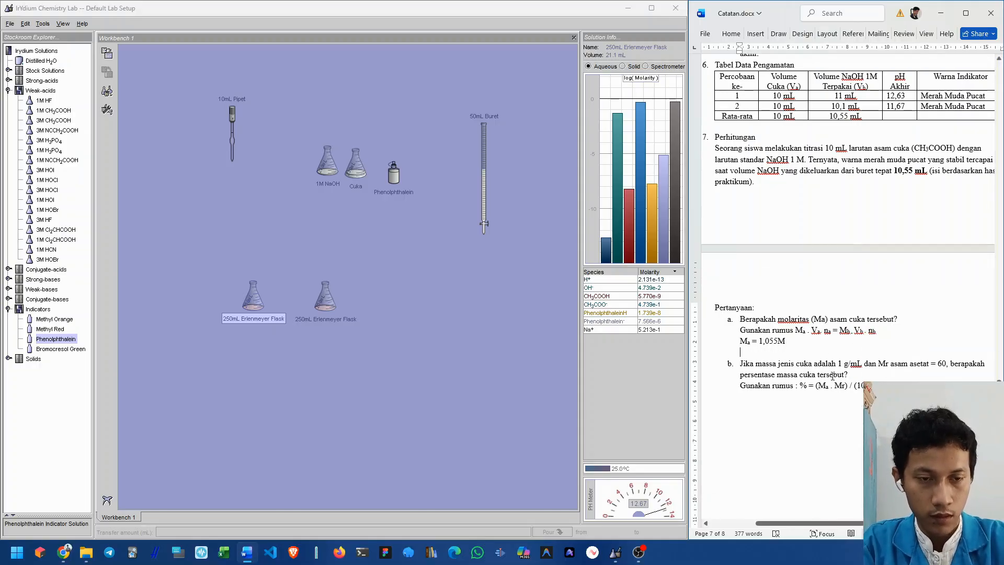
pyautogui.scroll(-2, 801, 234)
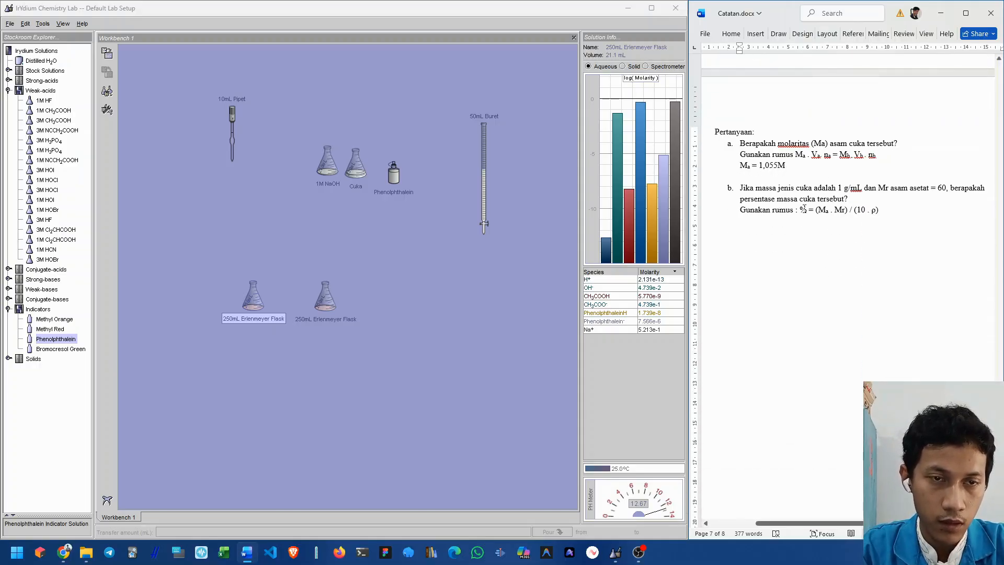
pyautogui.moveTo(749, 187); pyautogui.dragTo(863, 189)
pyautogui.click(926, 187)
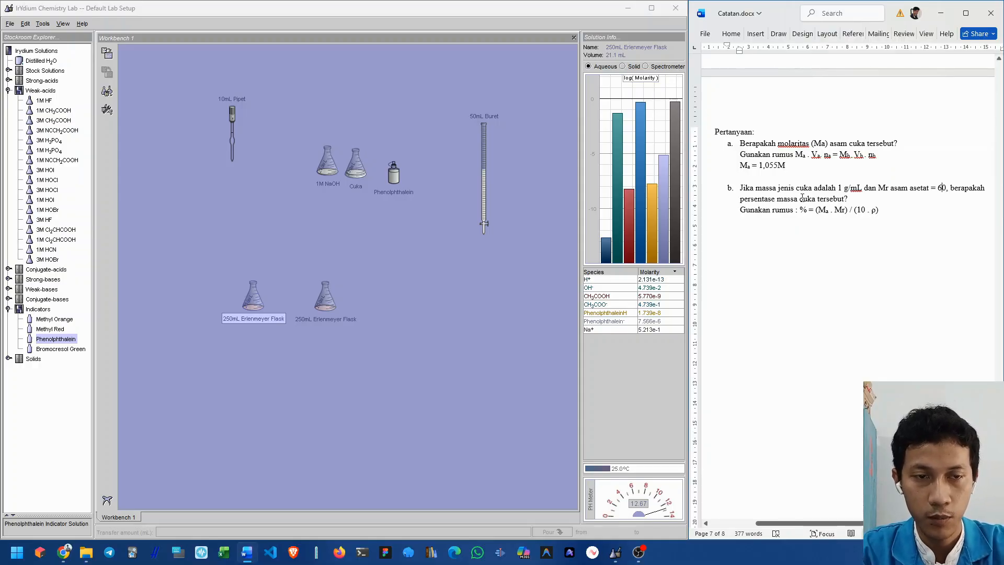
pyautogui.click(894, 216)
pyautogui.press('Return')
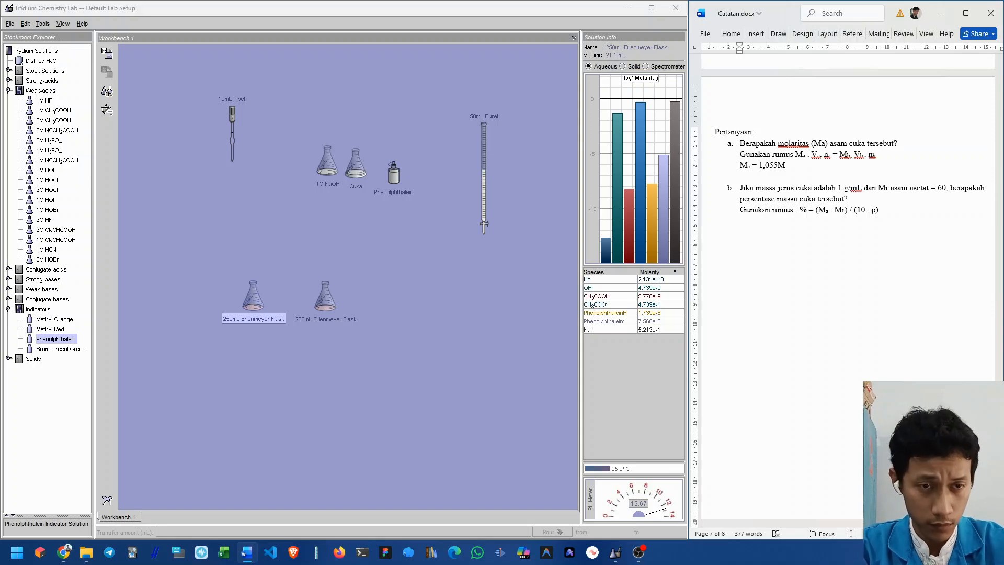
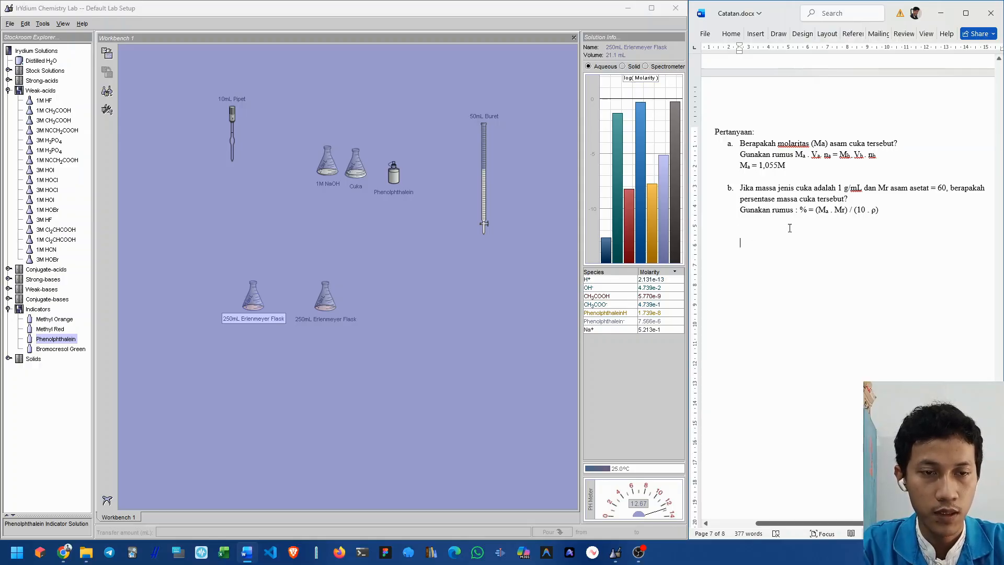
pyautogui.click(755, 230)
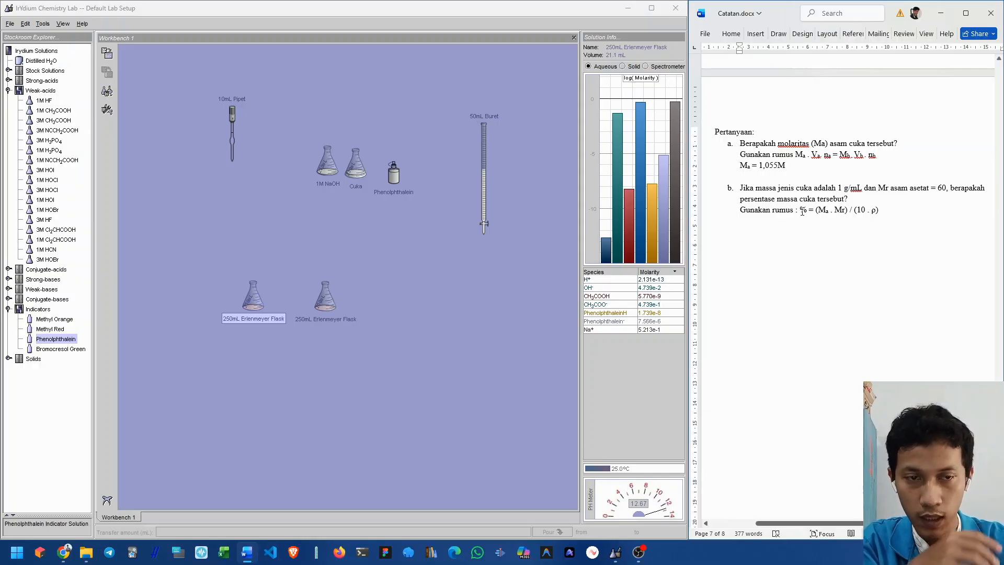
# - Return to Mathcha, start a new equation with % = below the molarity calculation, and check question b's formula in Word
pyautogui.hotkey('alt', 'Tab')
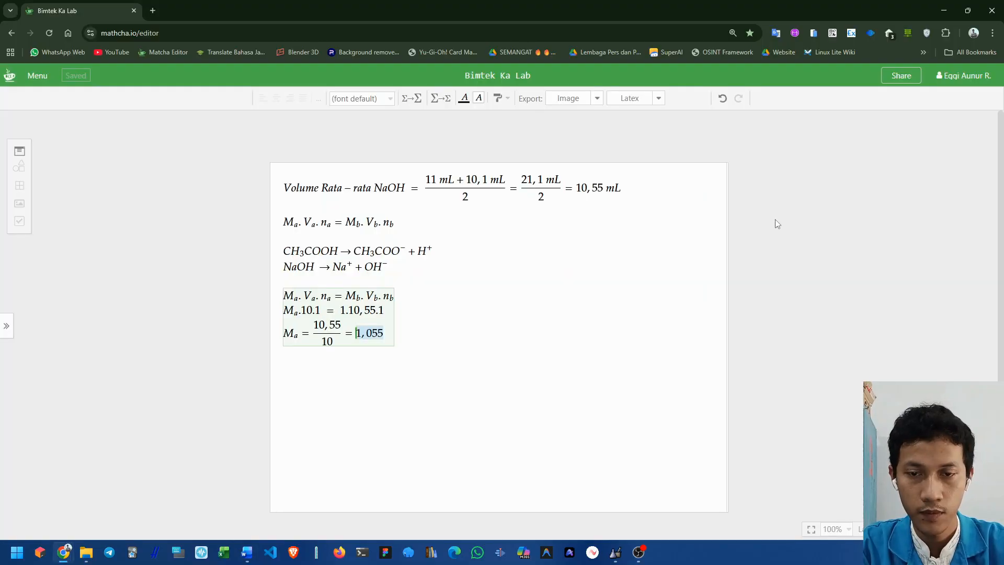
pyautogui.press('Return')
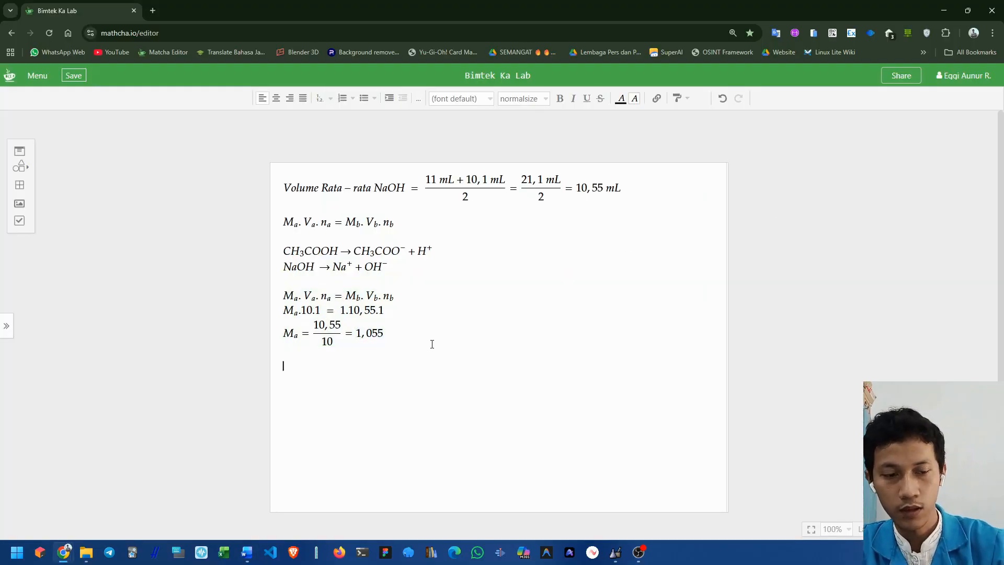
pyautogui.hotkey('shift', '4')
pyautogui.write('% ')
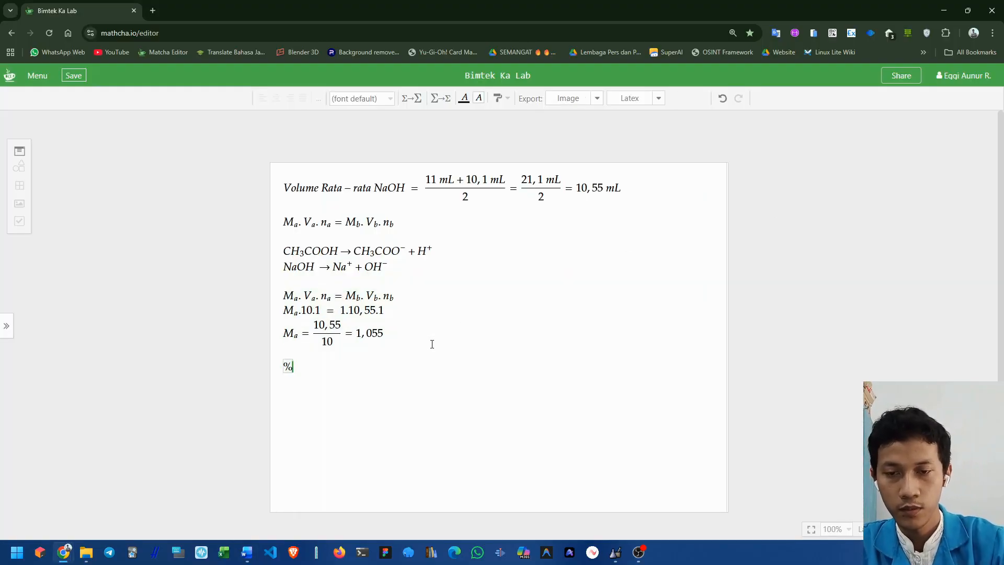
pyautogui.write('=')
pyautogui.hotkey('alt', 'Tab')
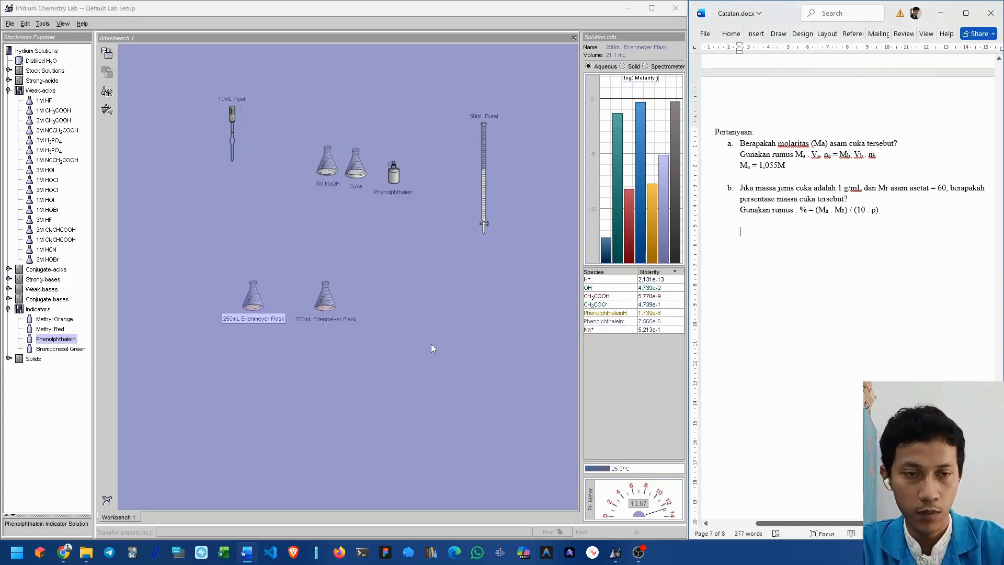
pyautogui.hotkey('alt', 'Tab')
# - Insert a fraction after % = with the numerator Mₐ.Mᵣ, using subscripts a and r
pyautogui.press('\\')
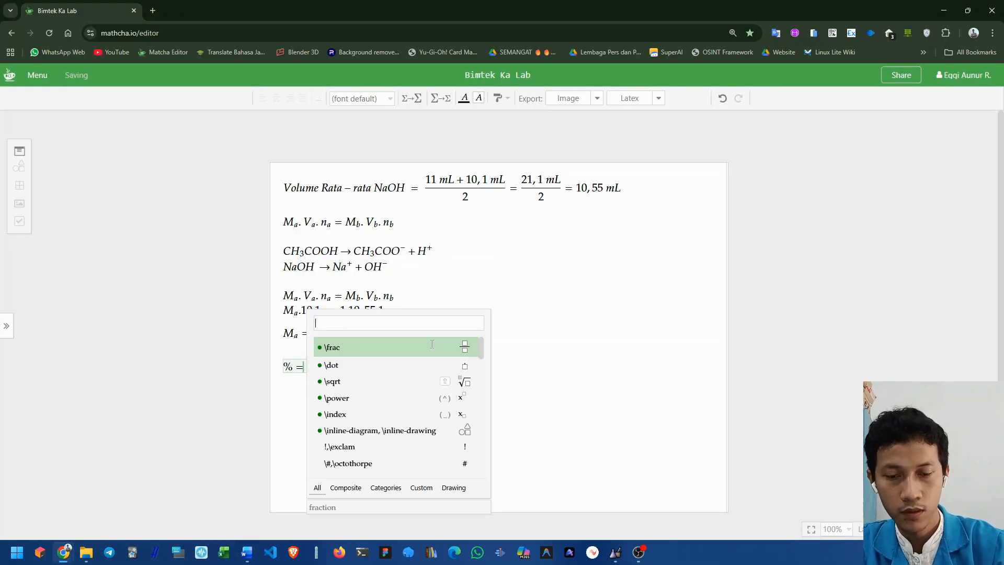
pyautogui.press('Return')
pyautogui.write('M')
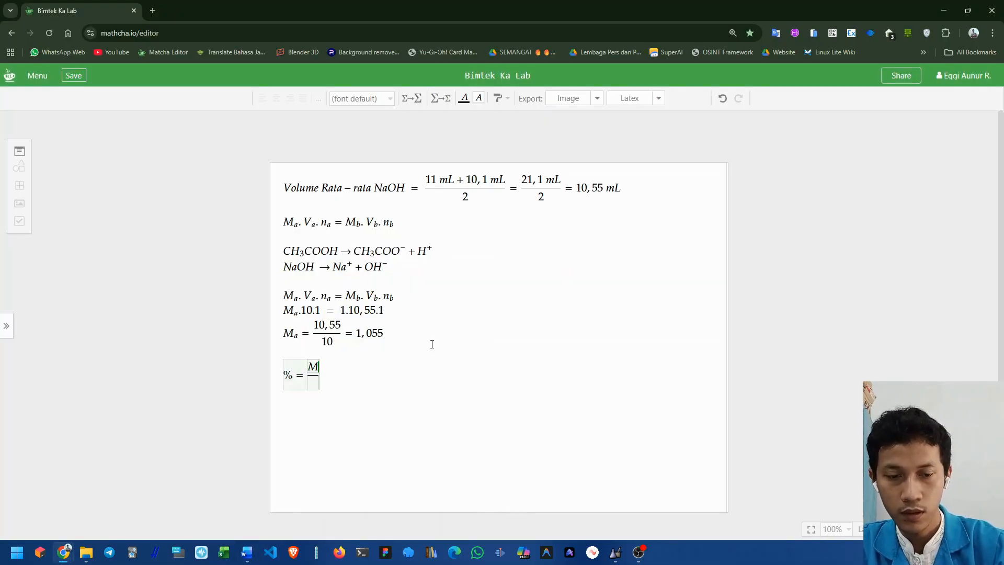
pyautogui.write('_a.')
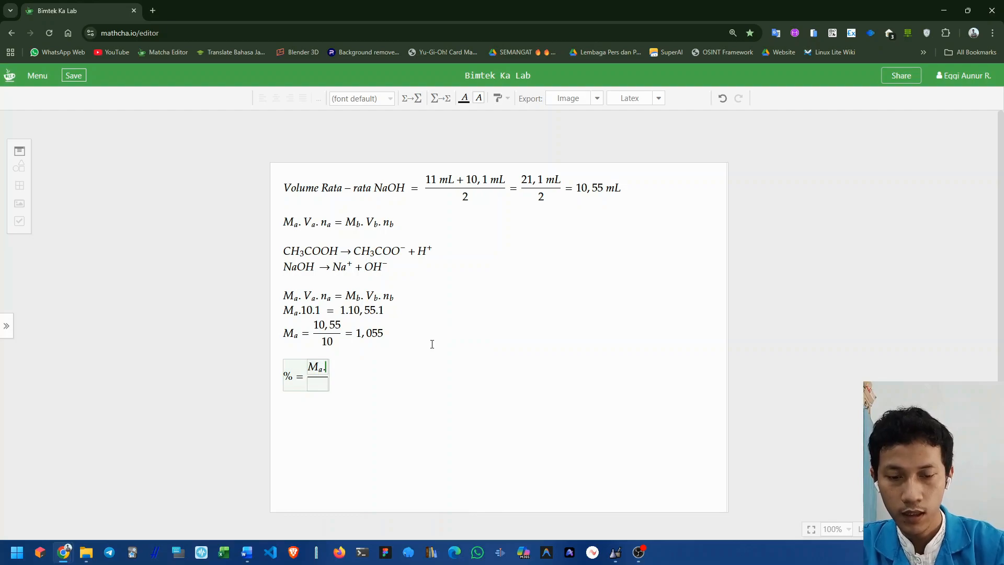
pyautogui.write(' M_r')
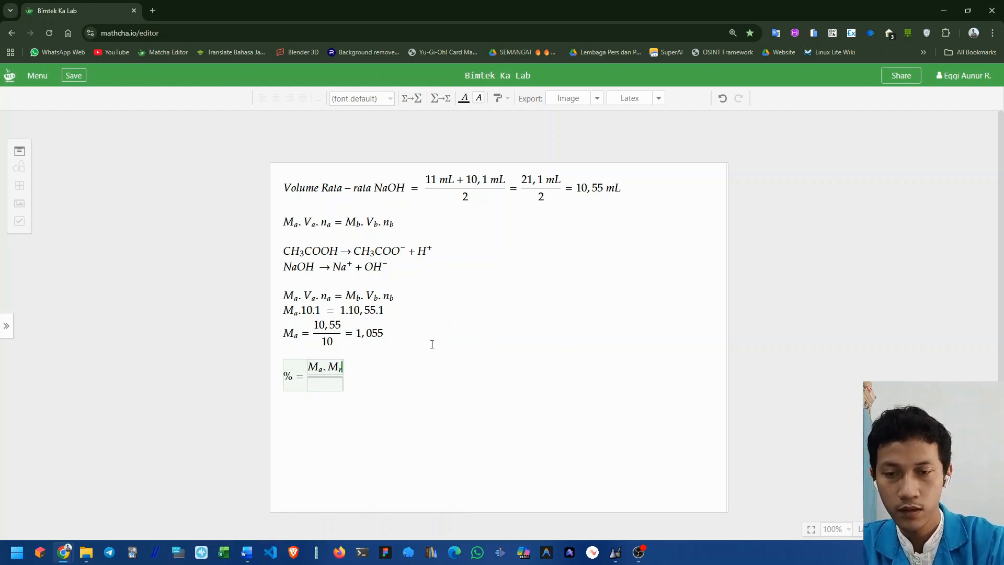
# - Fill the fraction's denominator under Mₐ.Mᵣ with 10.ρ, checking question b's formula in Word
pyautogui.press('Down')
pyautogui.write('0')
pyautogui.press('BackSpace')
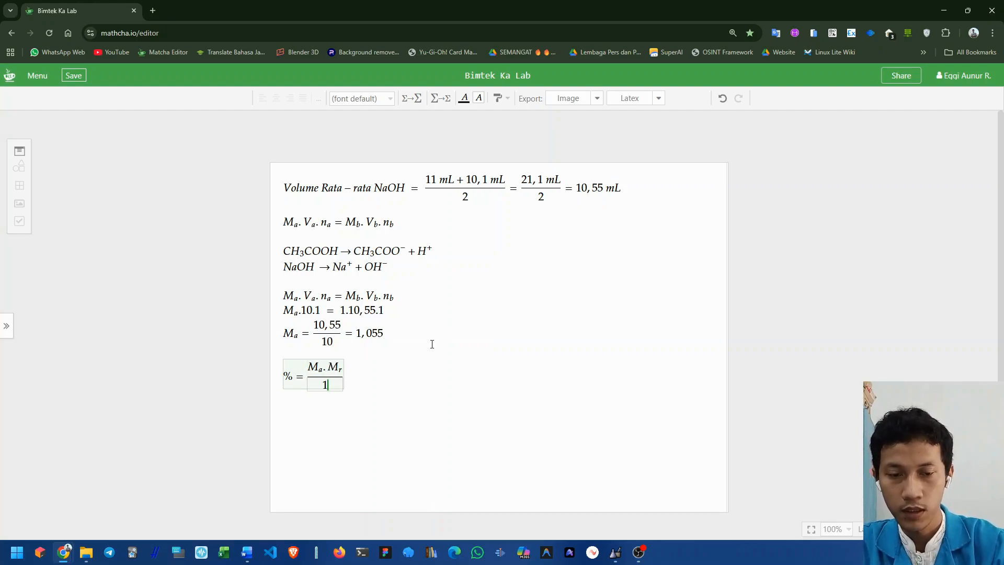
pyautogui.write('10 .')
pyautogui.hotkey('alt', 'Tab')
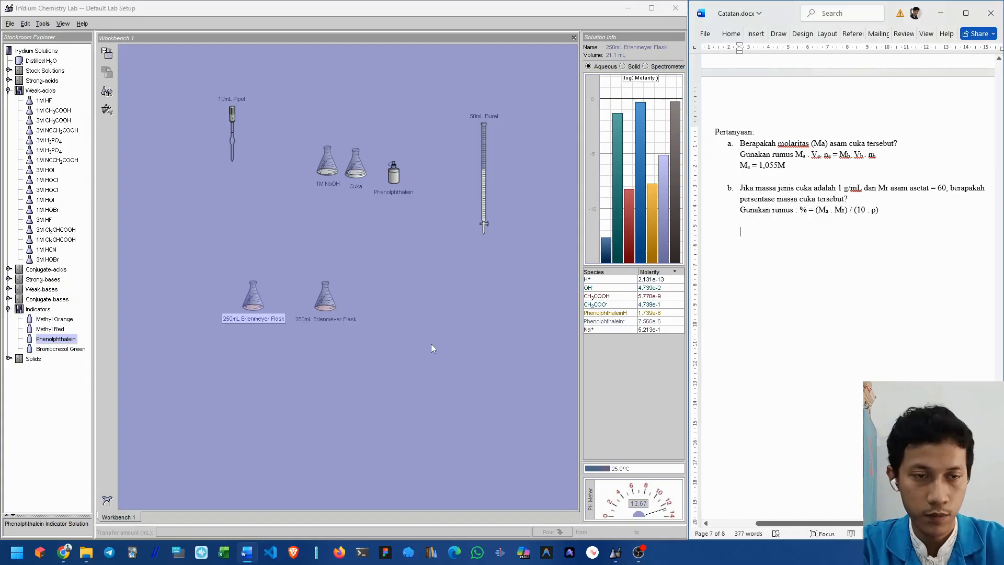
pyautogui.hotkey('alt', 'Tab')
pyautogui.press('\\')
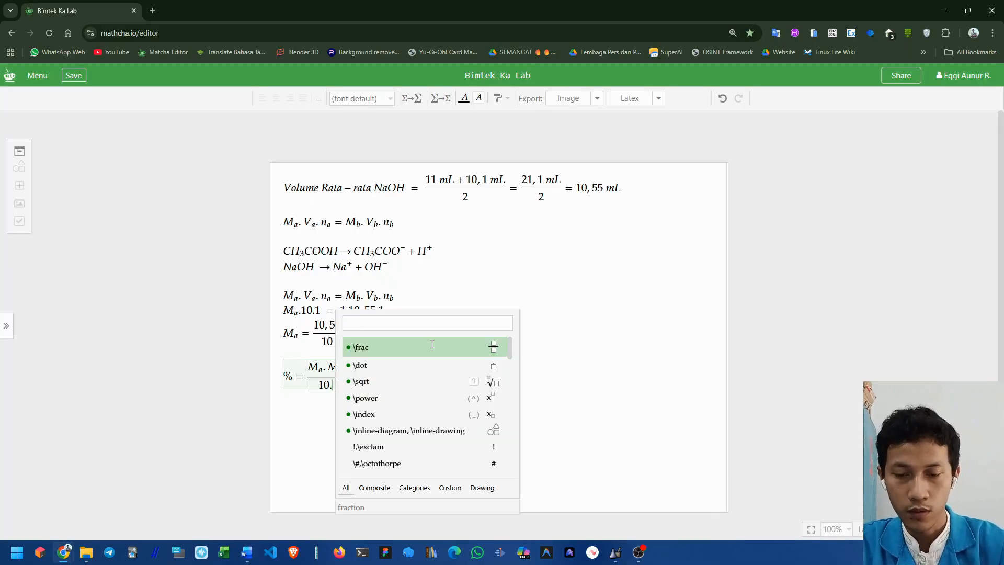
pyautogui.write('rho')
pyautogui.press('Return')
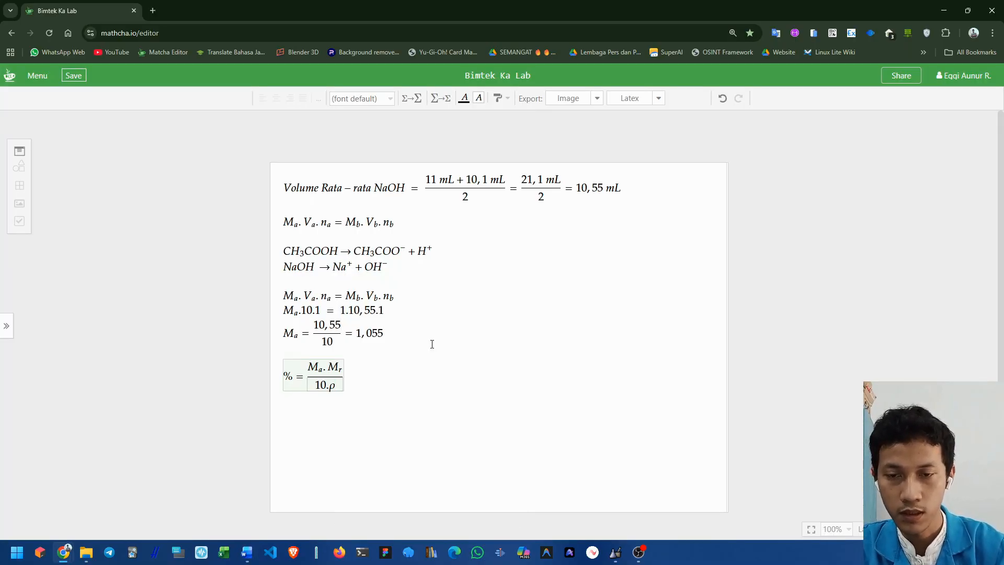
# - Extend the percentage equation with an equals sign and a fraction with numerator 1,055.60, taking the Mr value from question b in Word
pyautogui.press('Right')
pyautogui.write('=')
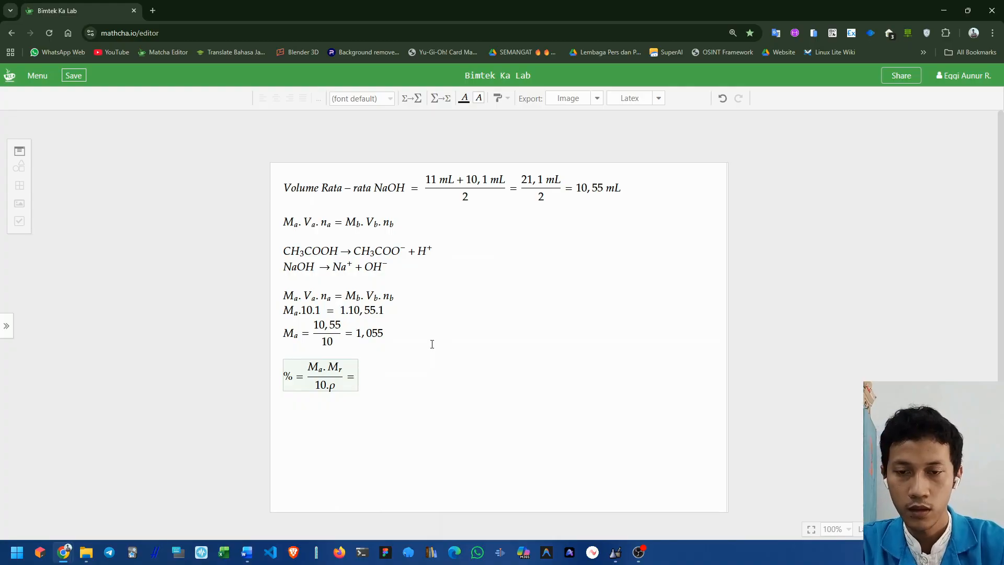
pyautogui.write('\x0crac')
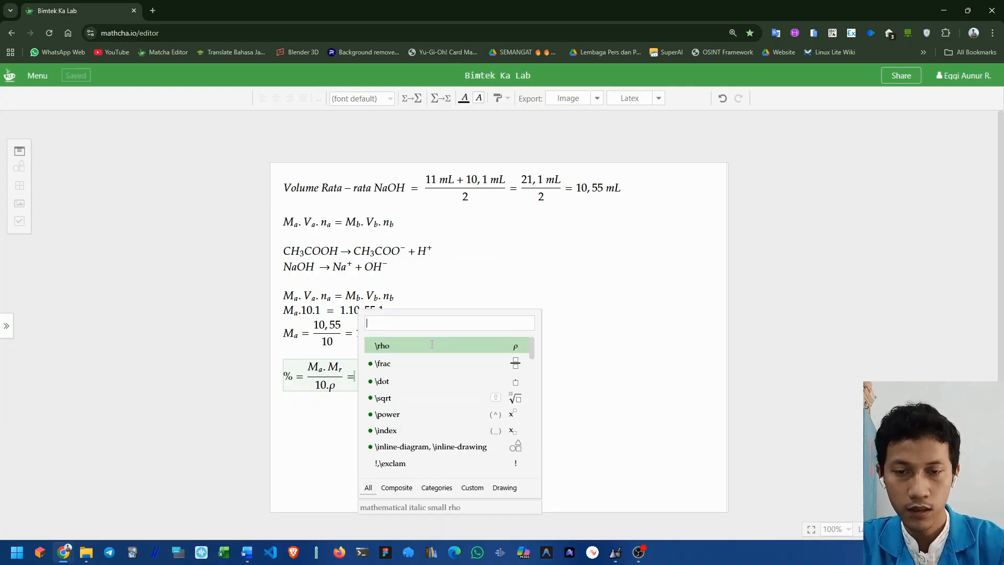
pyautogui.press('Return')
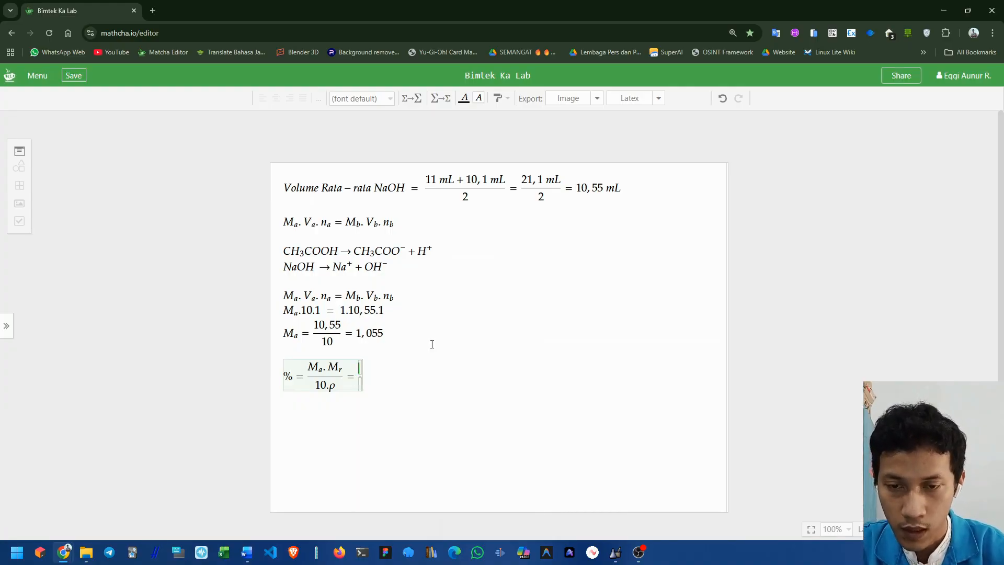
pyautogui.write('1, 0')
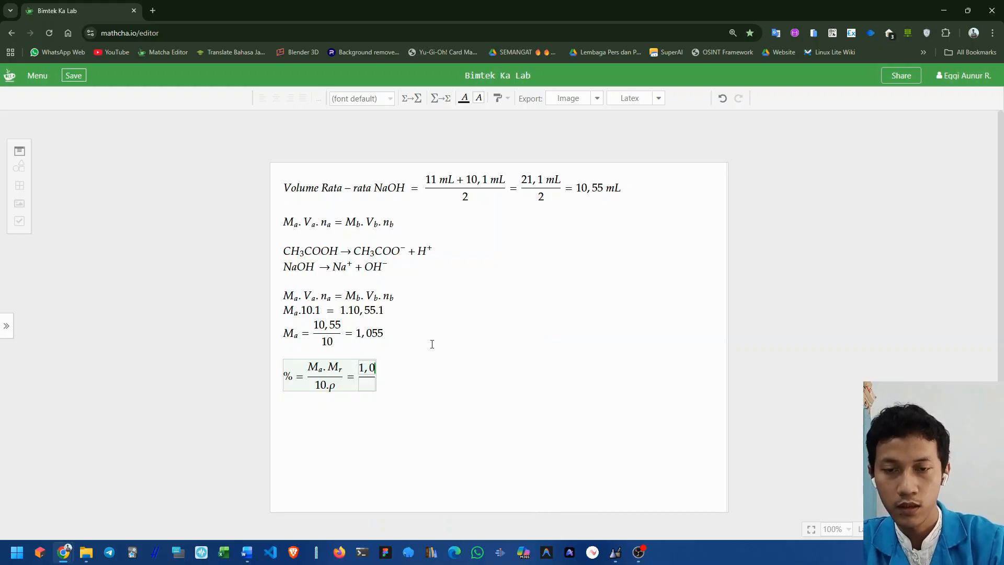
pyautogui.write('55/')
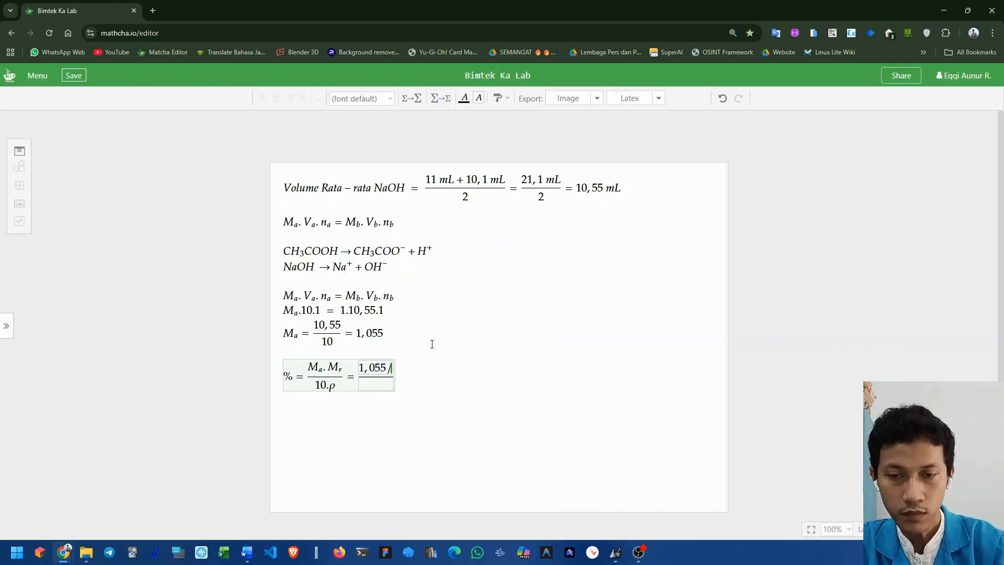
pyautogui.hotkey('alt', 'Tab')
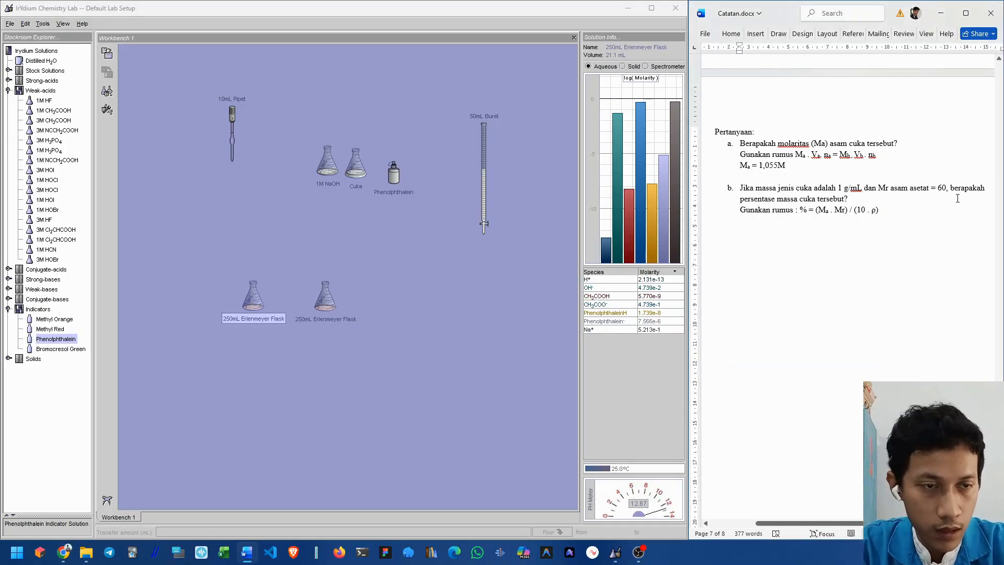
pyautogui.doubleClick(942, 189)
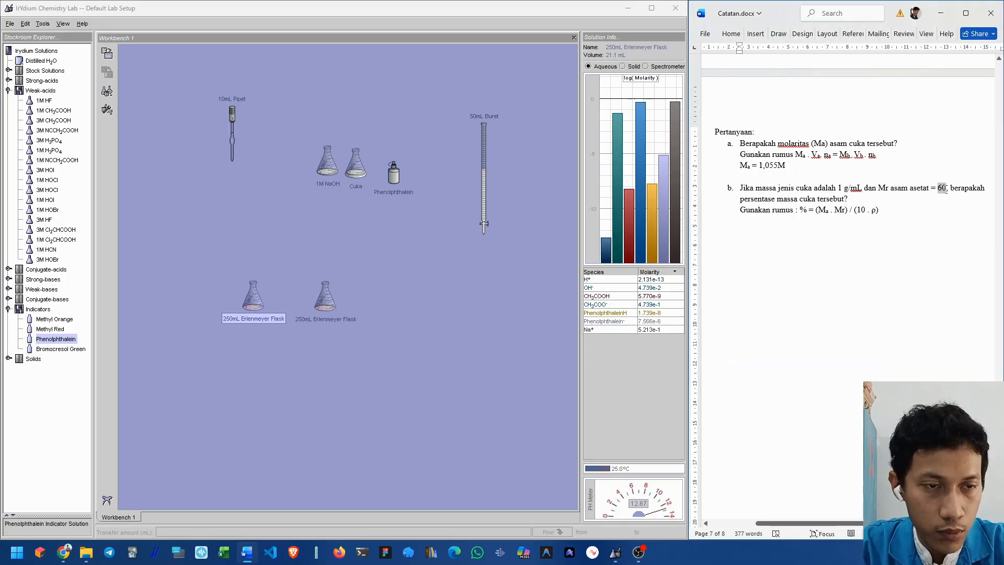
pyautogui.hotkey('alt', 'Tab')
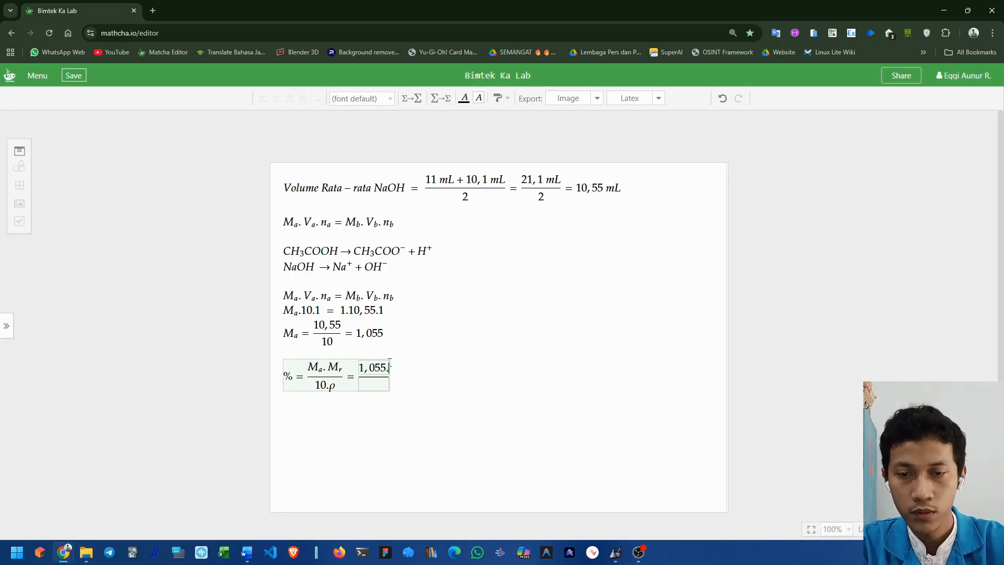
pyautogui.write('60')
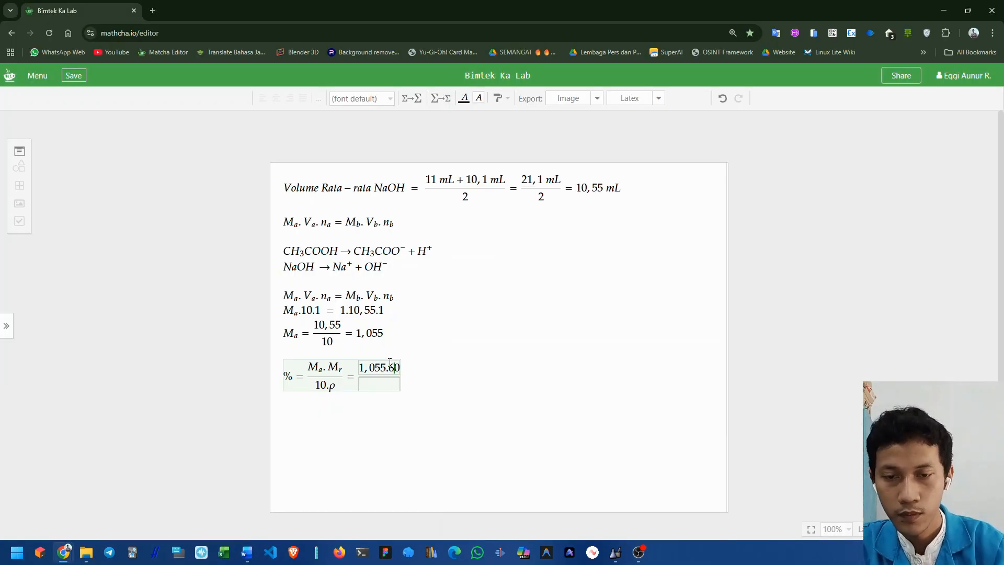
# - Enter 10.1 as the denominator under 1,055.60 and leave the fraction
pyautogui.press('Down')
pyautogui.write('10.')
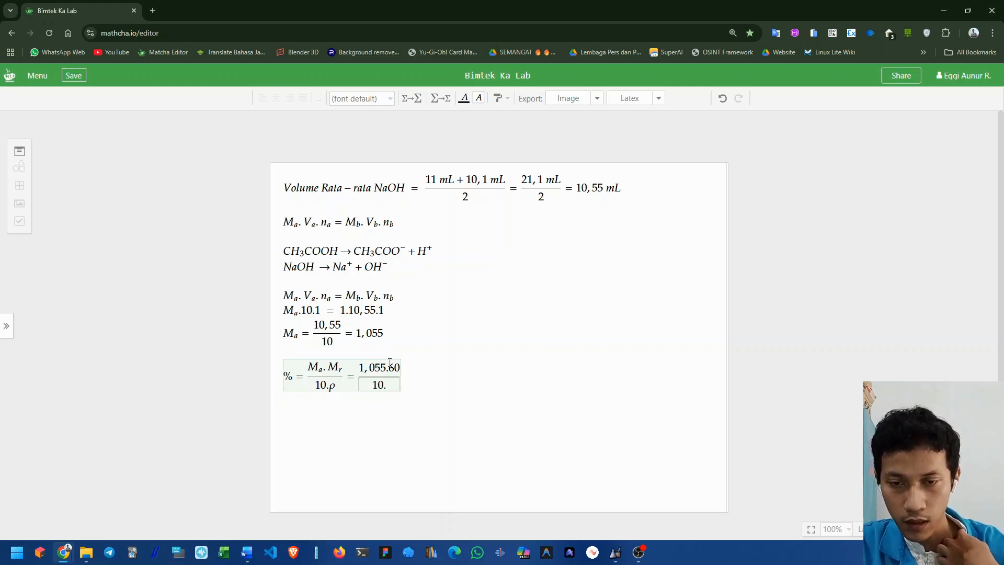
pyautogui.write('1')
pyautogui.press('Right')
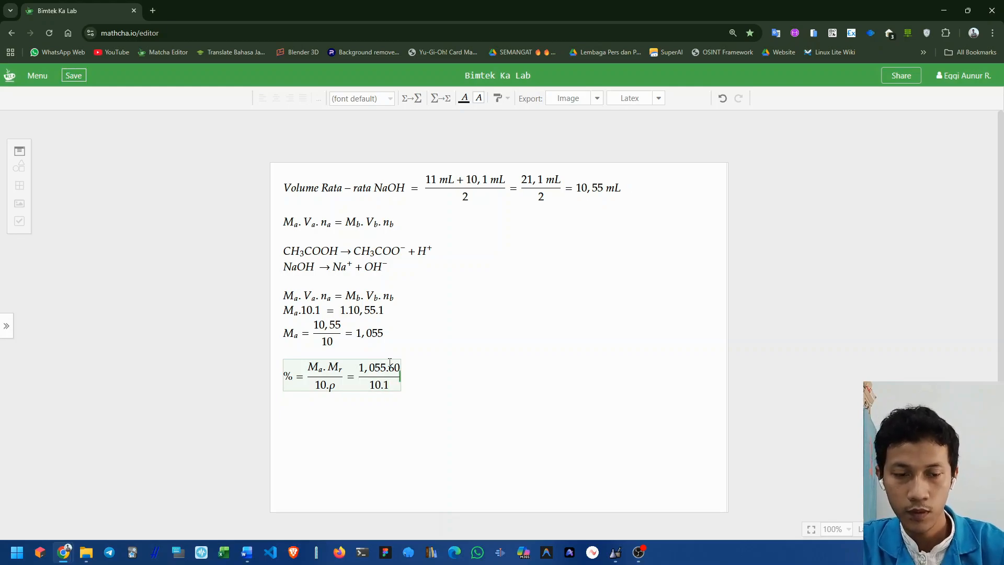
# - Continue the percentage equation with = 63,3 over 10, followed by another equals sign
pyautogui.write('=')
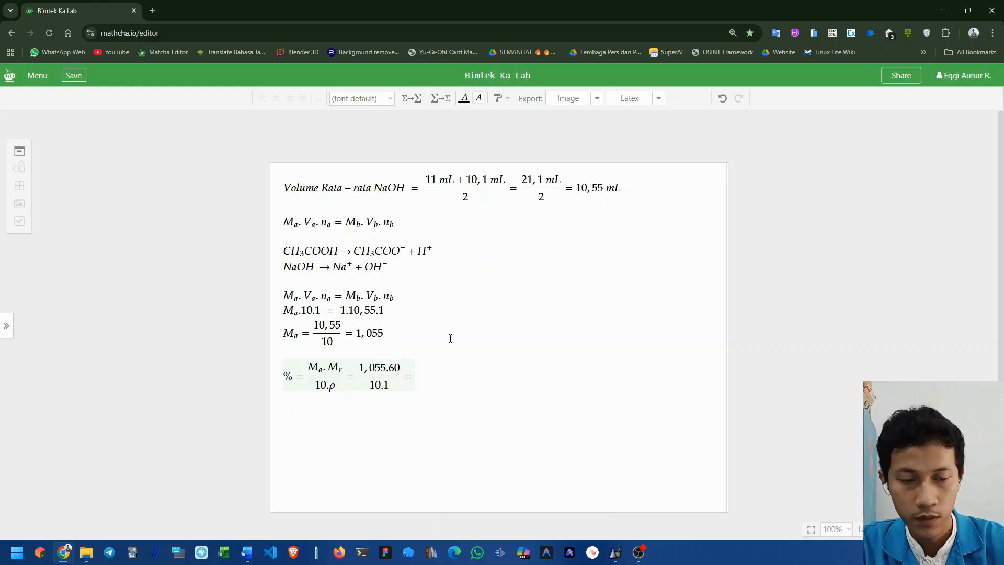
pyautogui.write('\\')
pyautogui.press('Escape')
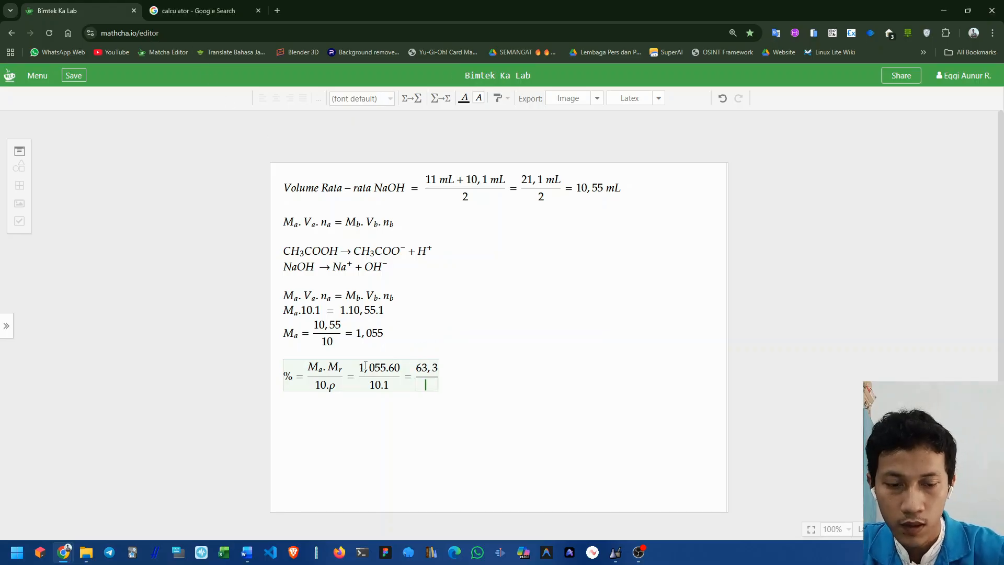
pyautogui.write('10')
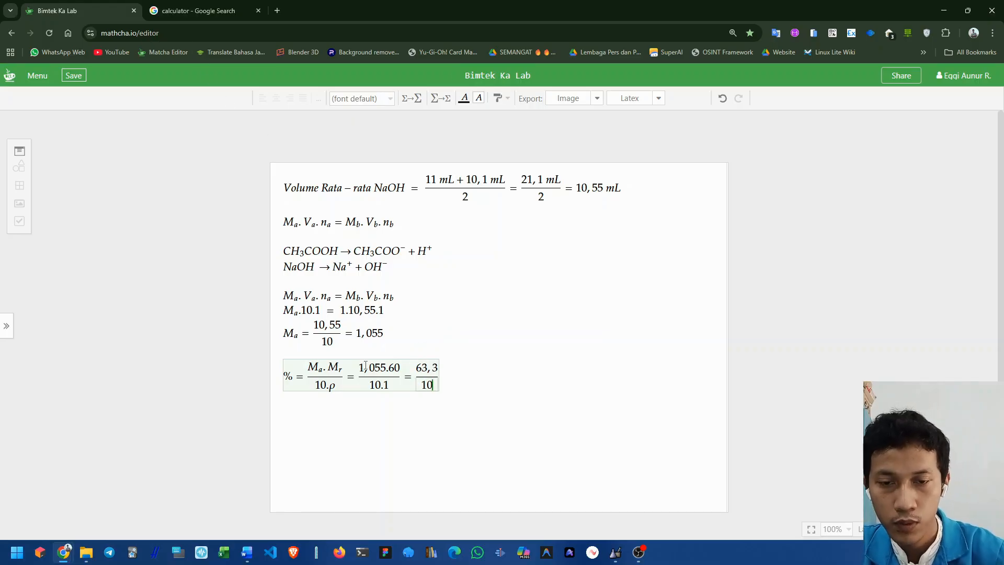
pyautogui.press('Right')
pyautogui.write('=')
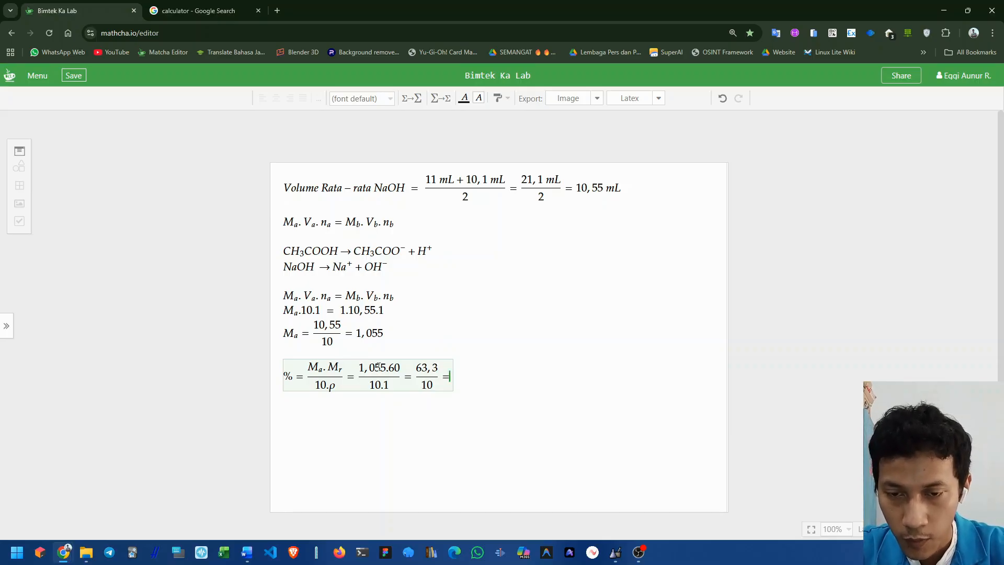
# - Review the numerators and denominators of the two numeric fractions in the percentage equation and save the document
pyautogui.click(390, 369)
pyautogui.click(418, 367)
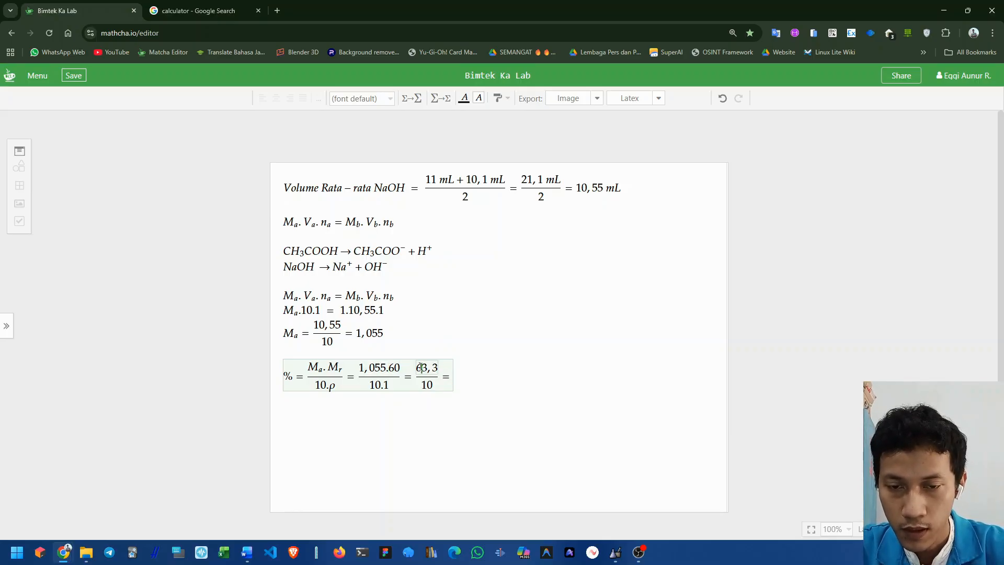
pyautogui.moveTo(415, 367); pyautogui.dragTo(439, 368)
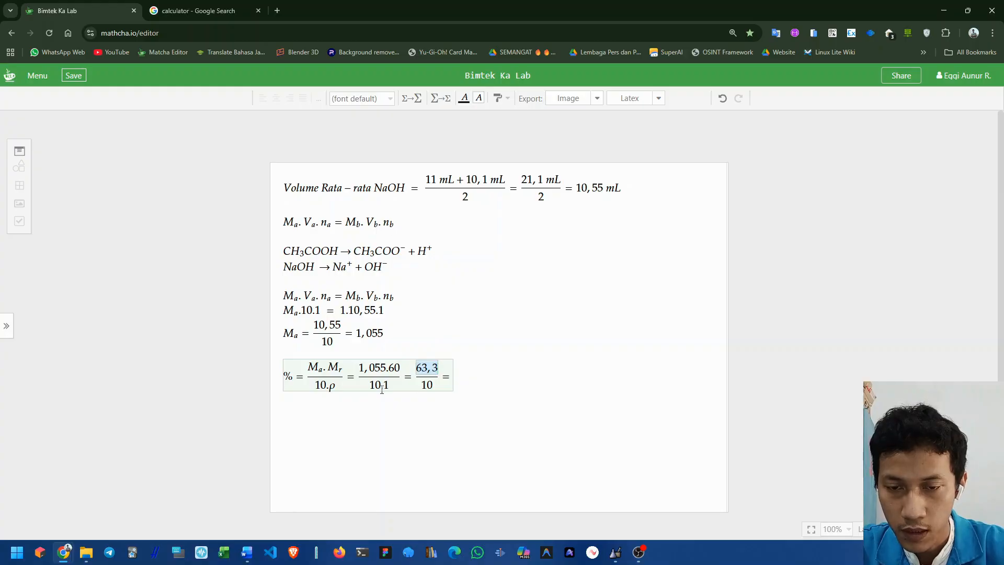
pyautogui.click(381, 389)
pyautogui.click(423, 386)
pyautogui.click(451, 377)
pyautogui.hotkey('ctrl', 's')
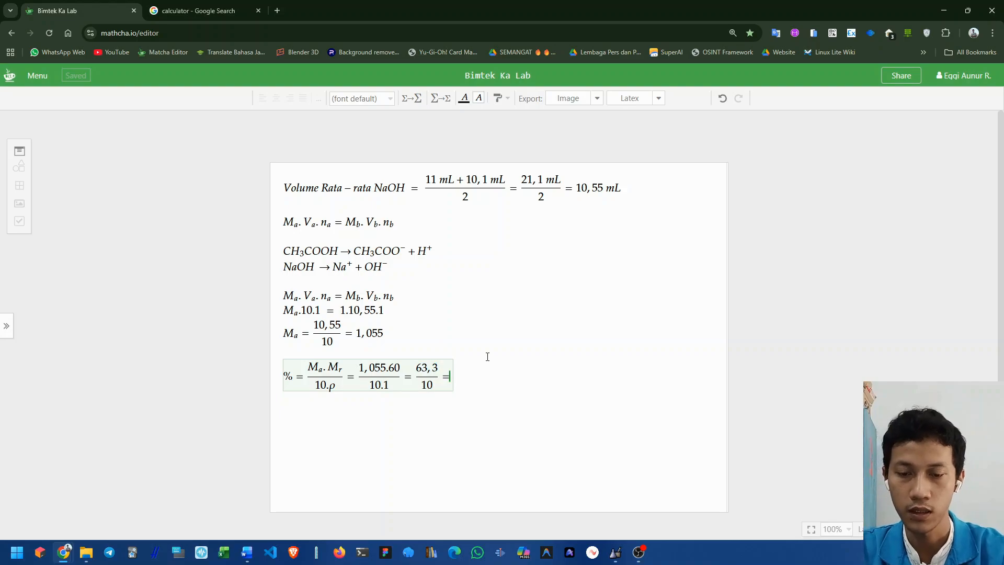
# - Complete the percentage equation with the result 6,33 %, saving the document before adding the percent sign
pyautogui.write('6, 33')
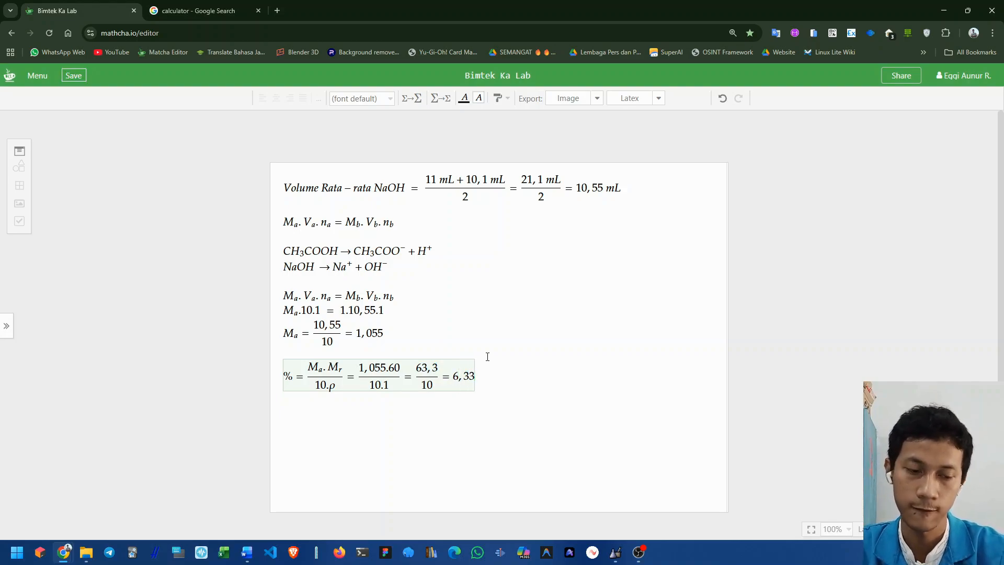
pyautogui.click(487, 356)
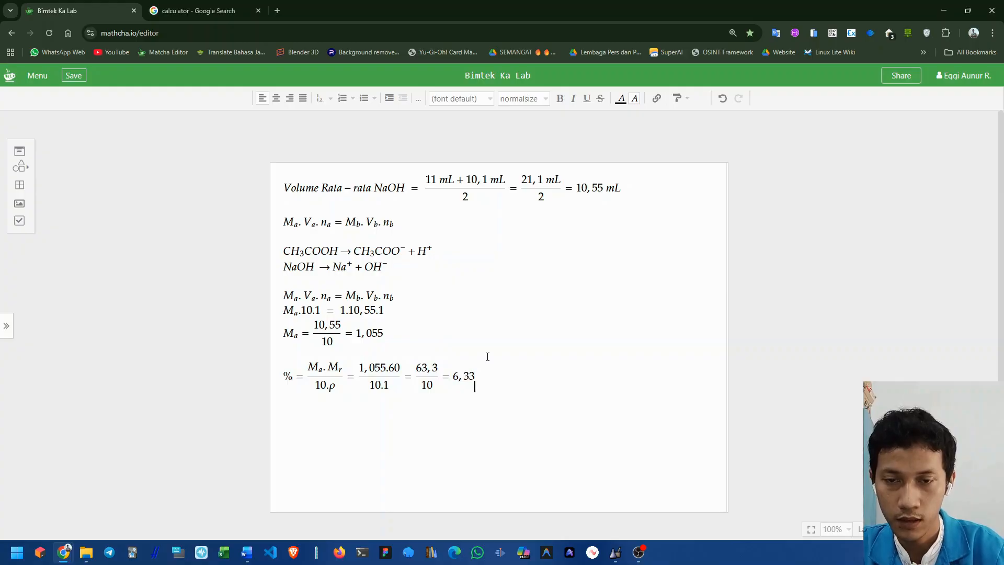
pyautogui.press('Left')
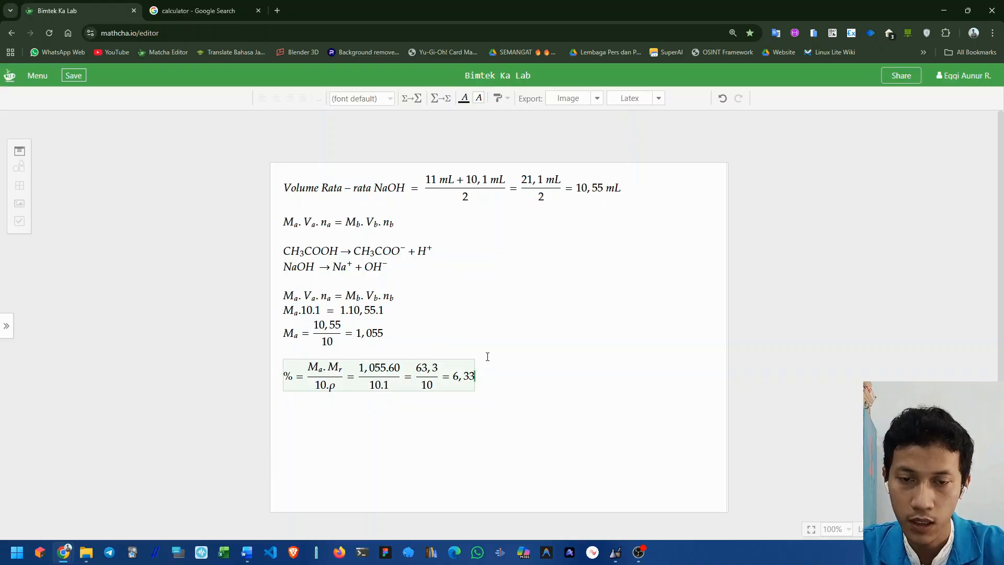
pyautogui.hotkey('ctrl', 's')
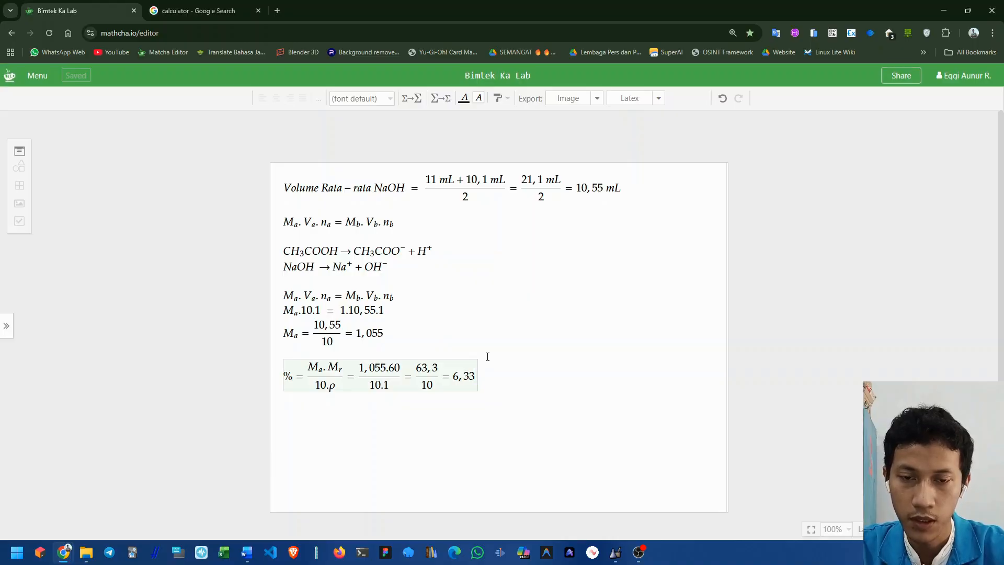
pyautogui.write('%')
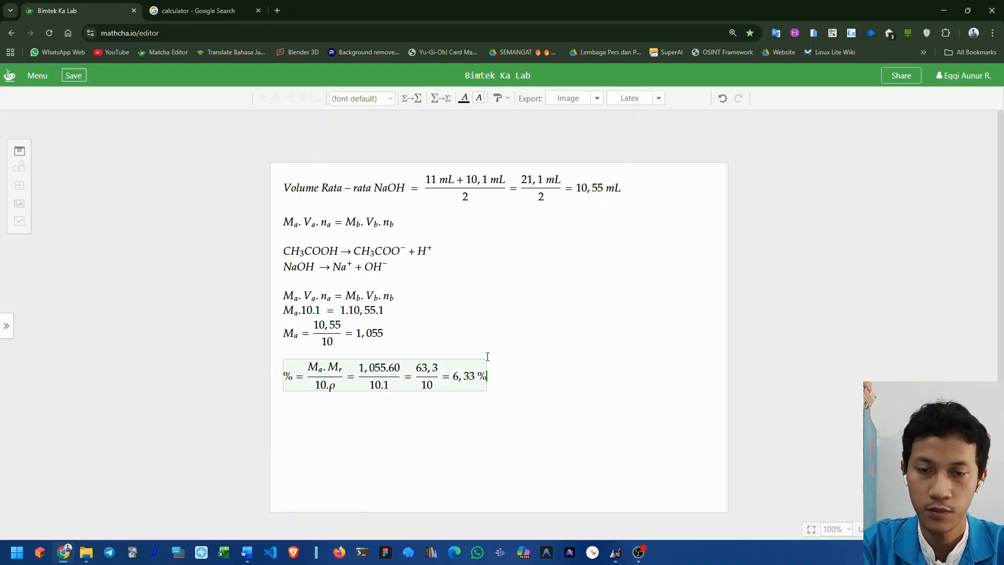
pyautogui.click(487, 354)
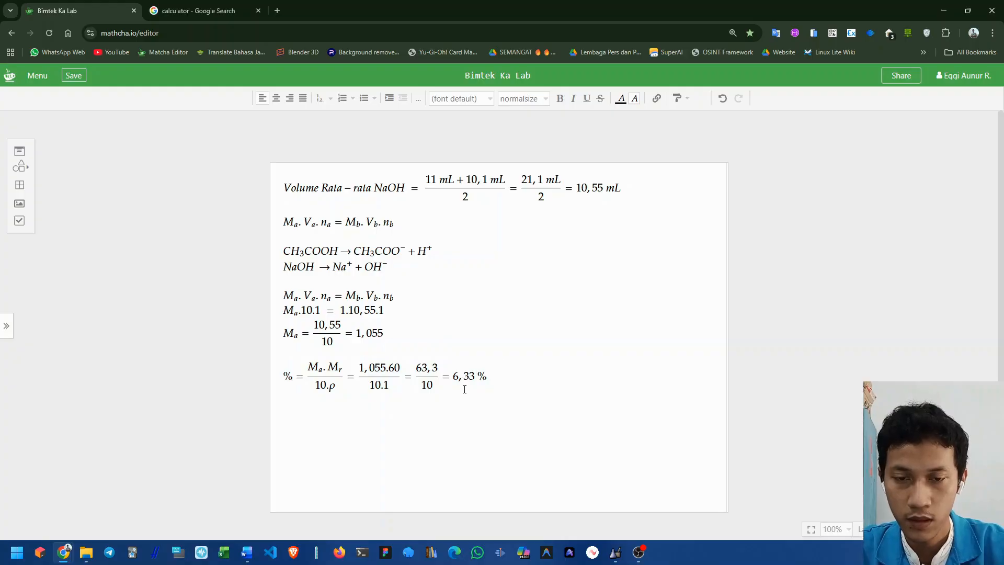
pyautogui.click(464, 389)
pyautogui.click(495, 378)
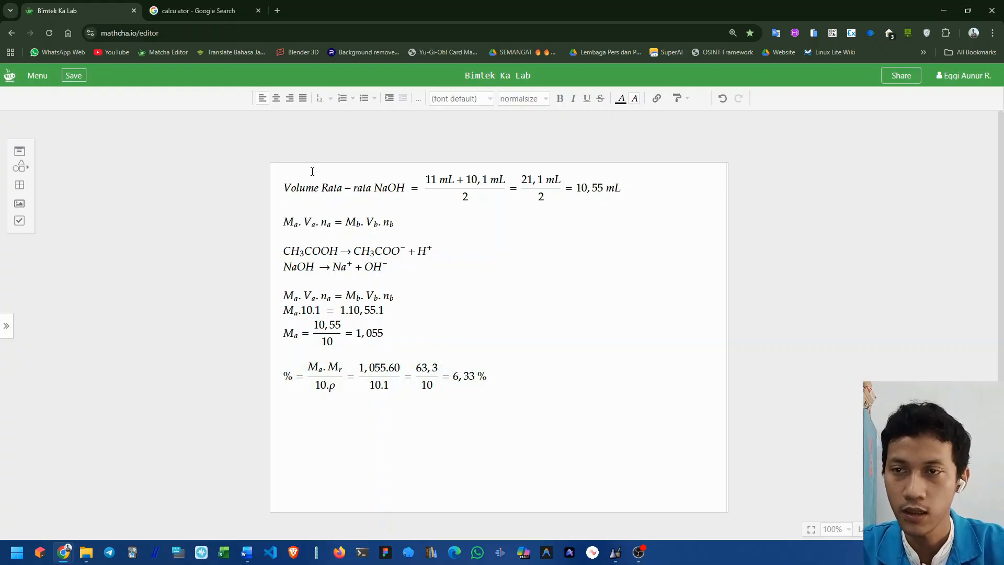
# - Switch to Word and write "Persentase asam asetat pada cuka kemasan adalah 6,33 %" below the formula of question b
pyautogui.hotkey('alt', 'Tab')
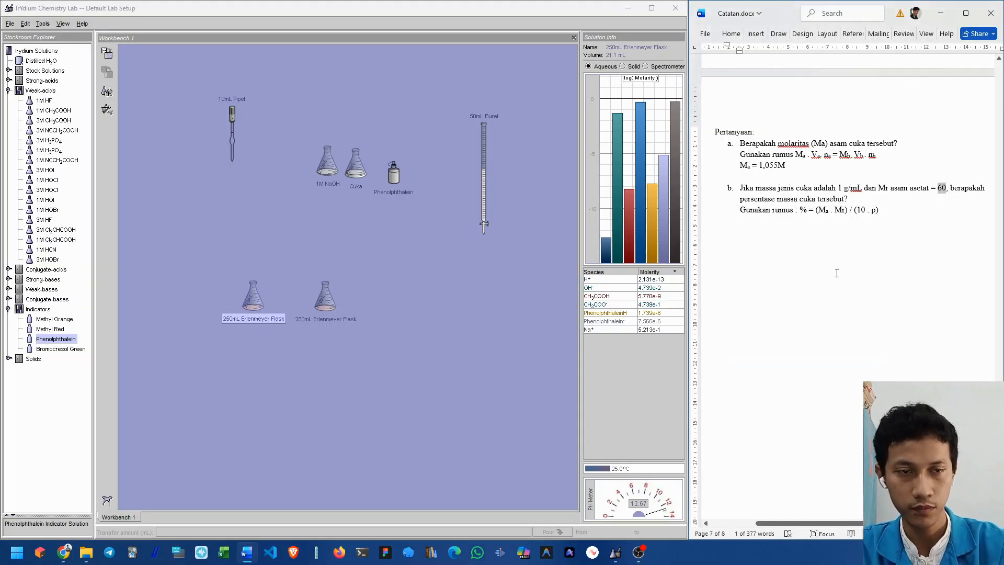
pyautogui.click(886, 222)
pyautogui.press('Return')
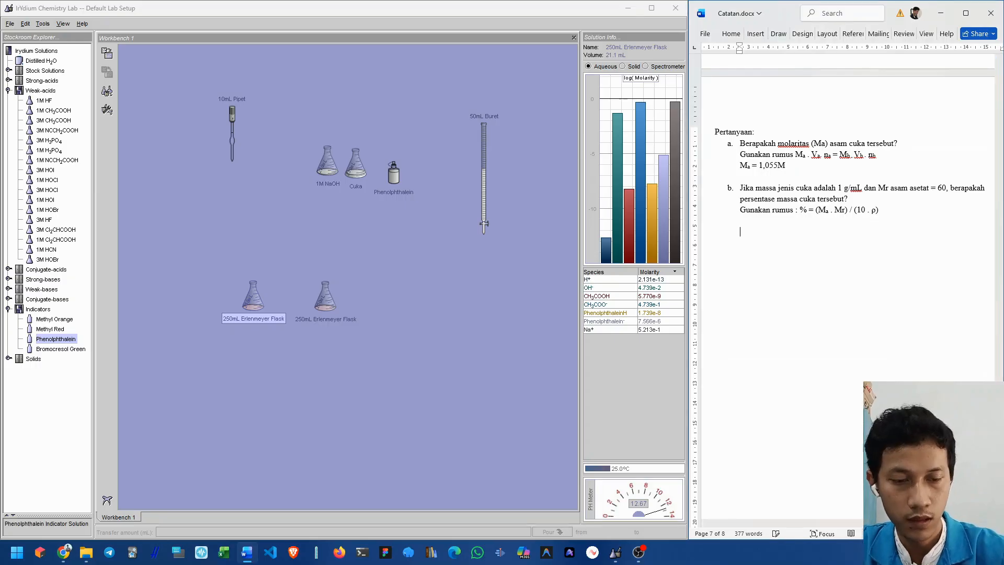
pyautogui.write('Per')
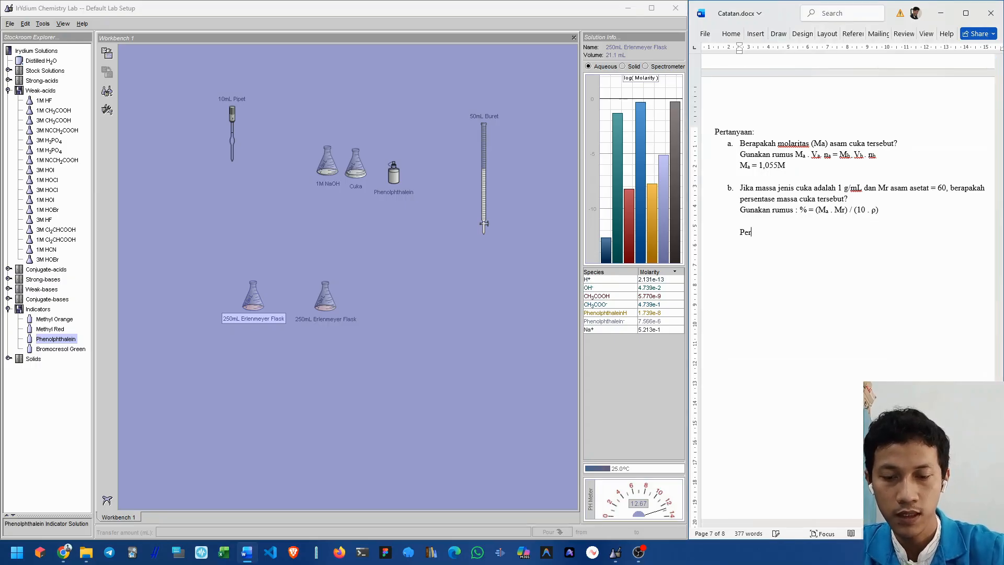
pyautogui.write('sentase asam')
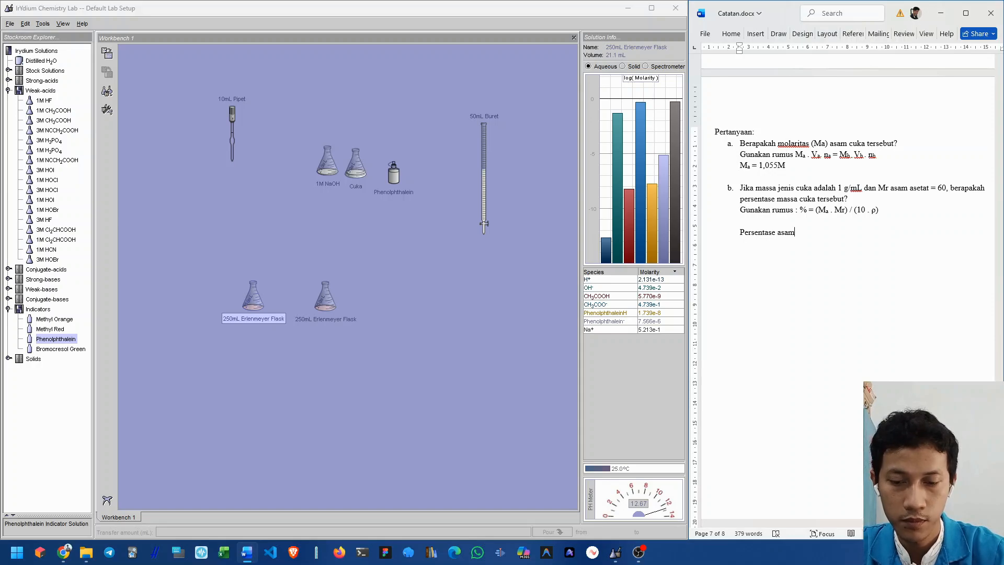
pyautogui.write(' pada ')
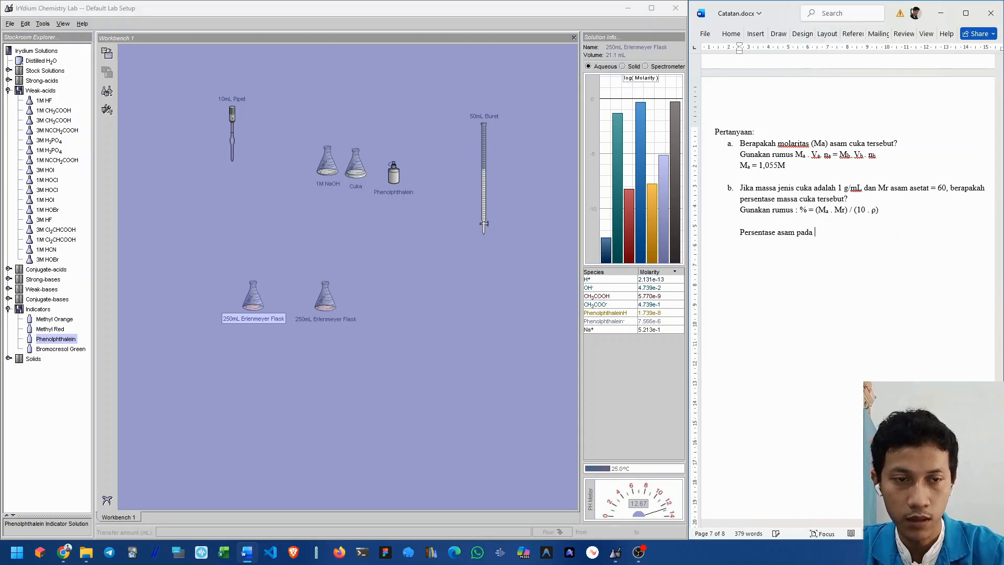
pyautogui.write('cuka kemasan')
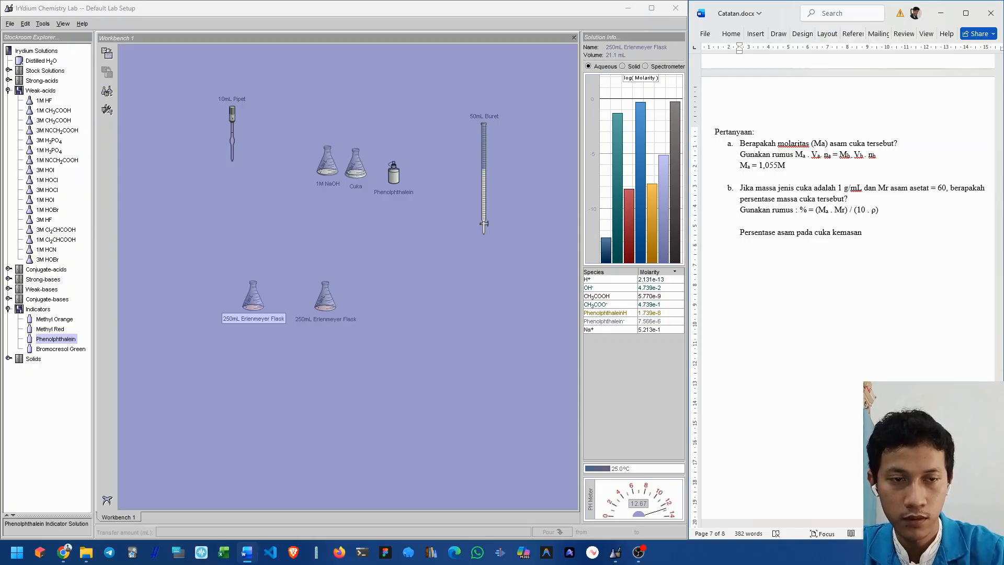
pyautogui.write('asetat ')
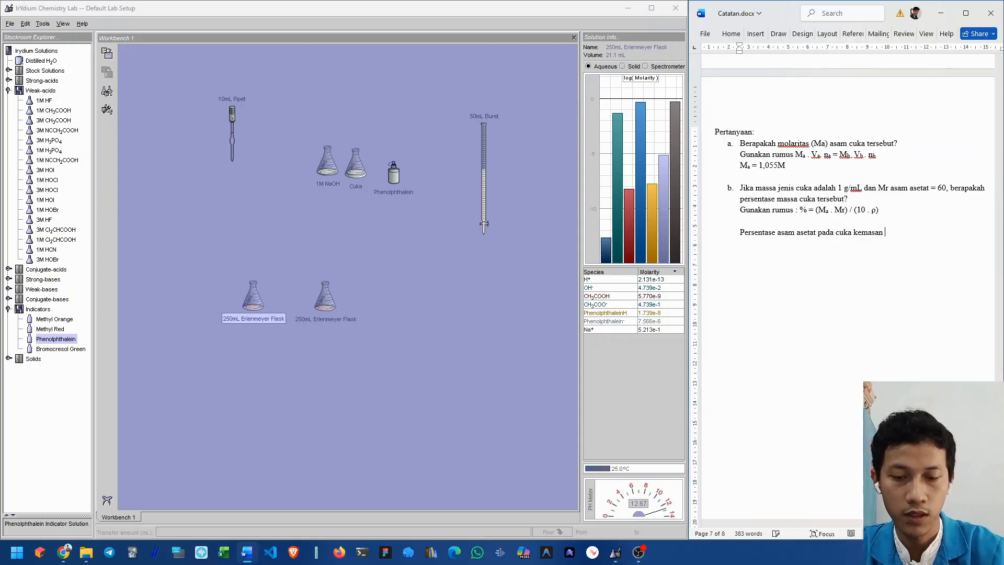
pyautogui.write(' adalah 6')
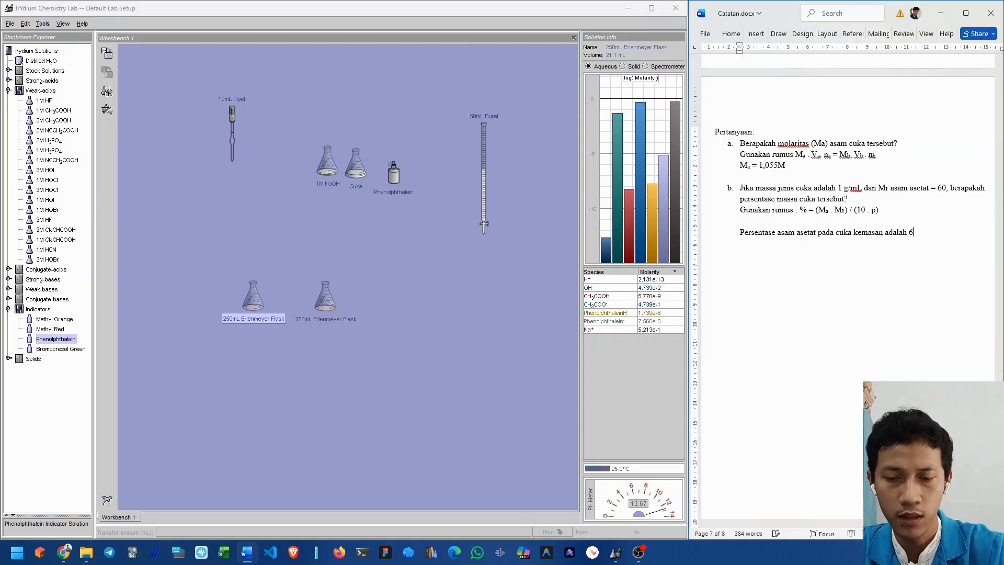
pyautogui.write('3')
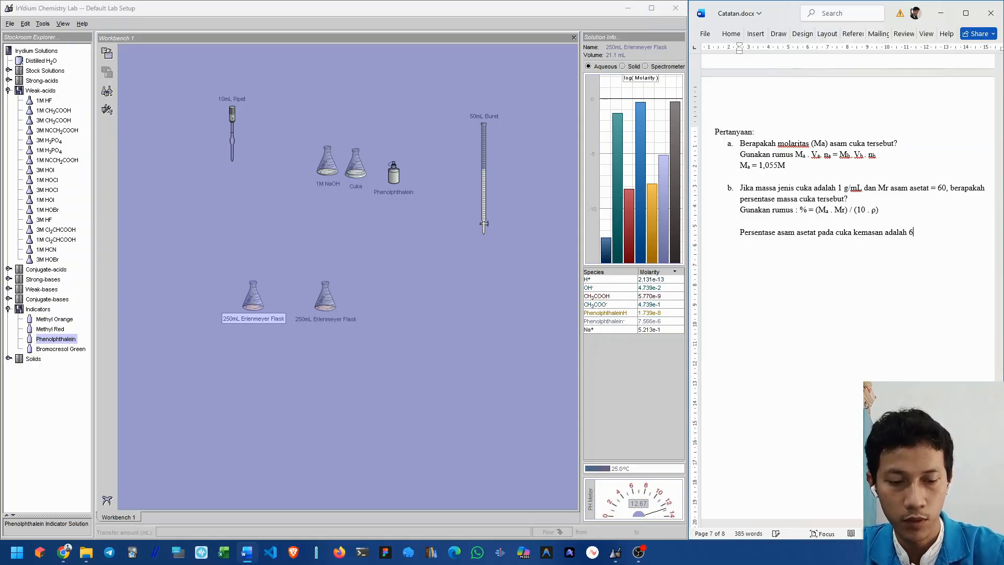
pyautogui.write('33')
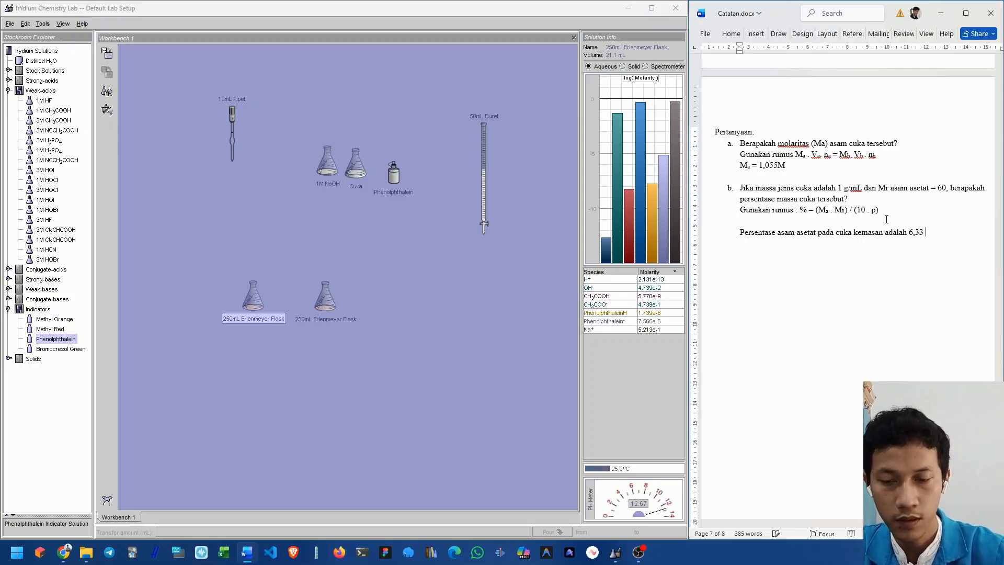
pyautogui.write(' %')
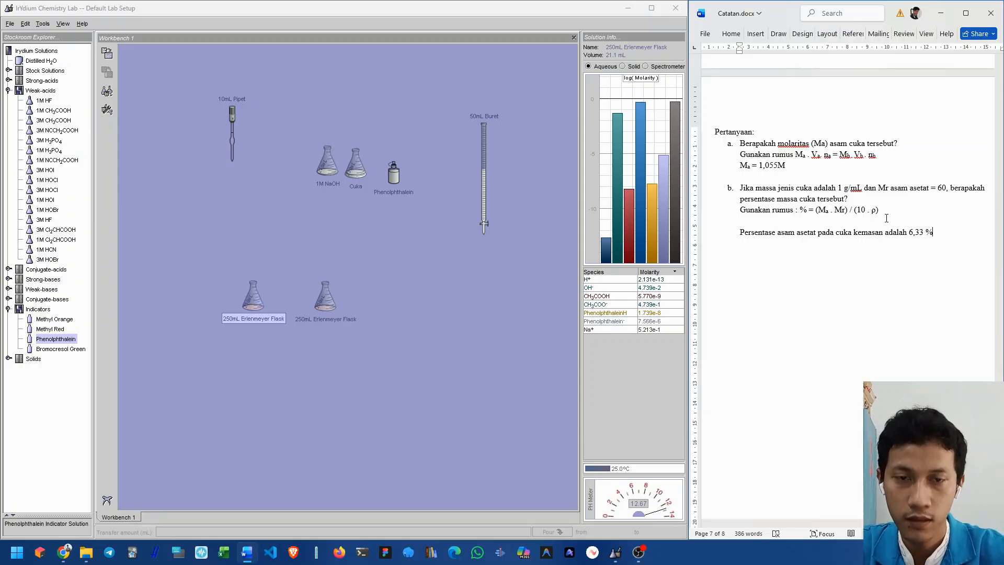
# - Review the written answers and the titration data table above them, highlighting the percentage in the answer to question b
pyautogui.scroll(2, 812, 300)
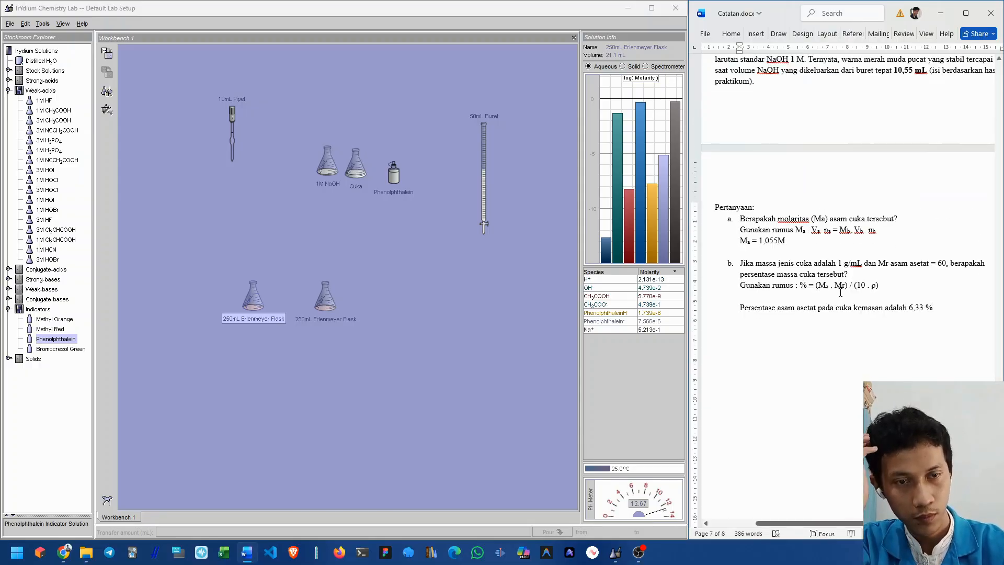
pyautogui.scroll(1, 841, 293)
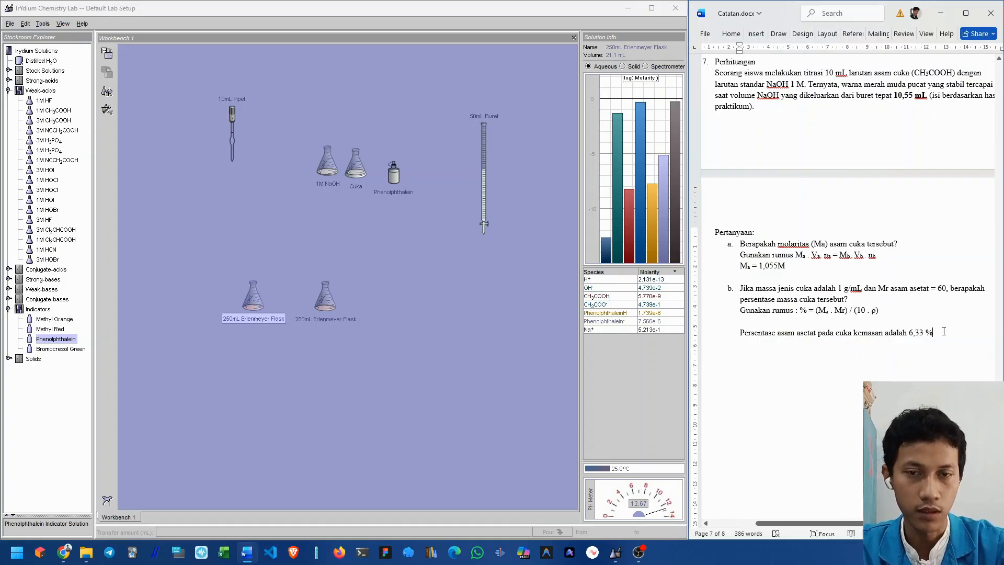
pyautogui.scroll(3, 944, 331)
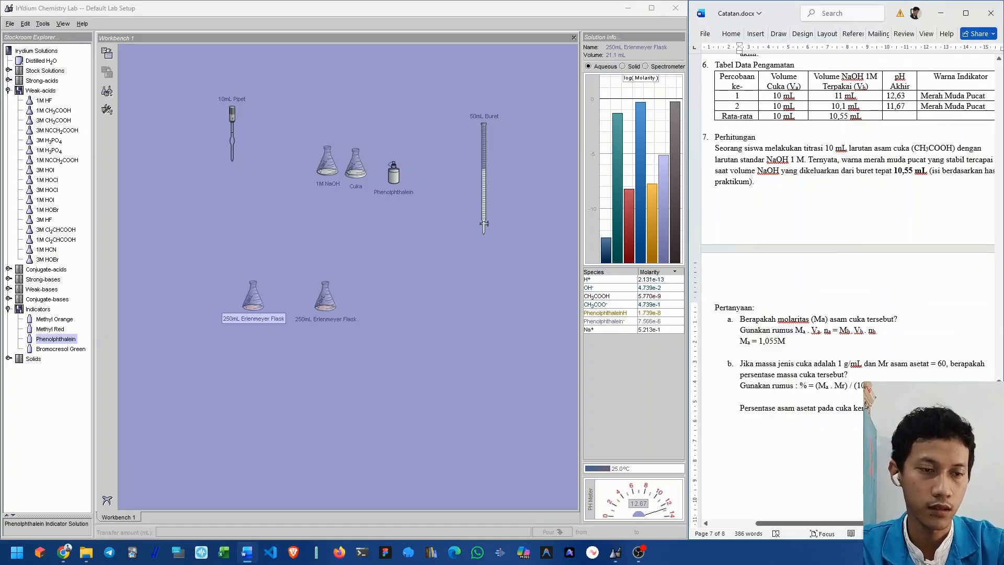
pyautogui.moveTo(911, 409); pyautogui.dragTo(942, 408)
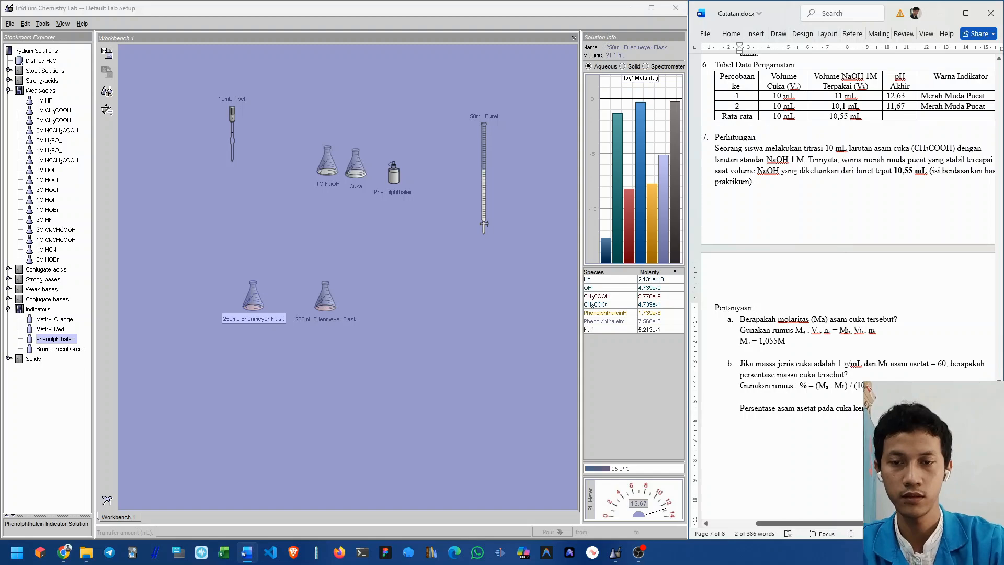
# - Switch to IrYdium Chemistry Lab and inspect the solution info of the Cuka flask, then deselect it
pyautogui.click(321, 196)
pyautogui.click(357, 169)
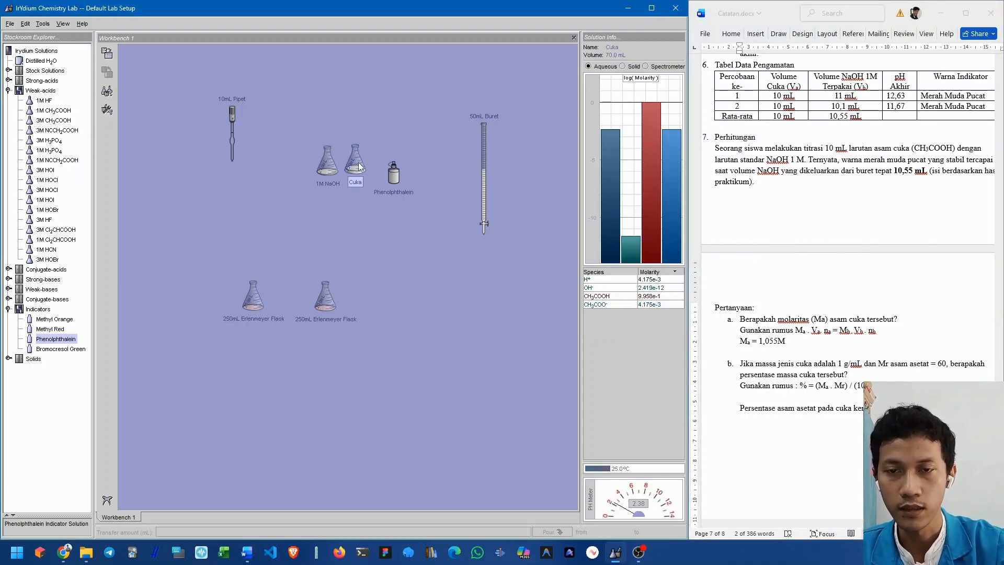
pyautogui.moveTo(358, 169); pyautogui.dragTo(360, 168)
pyautogui.click(392, 124)
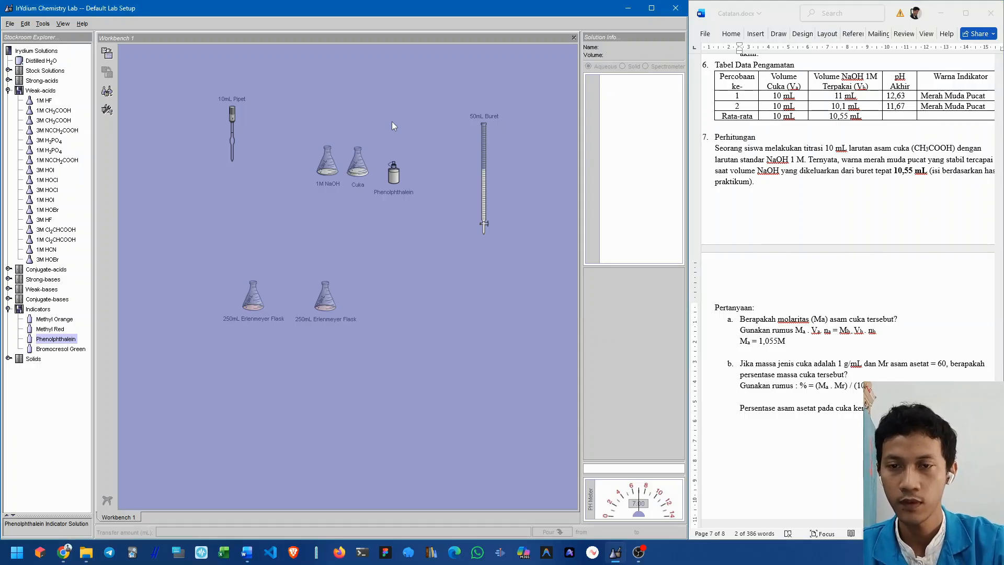